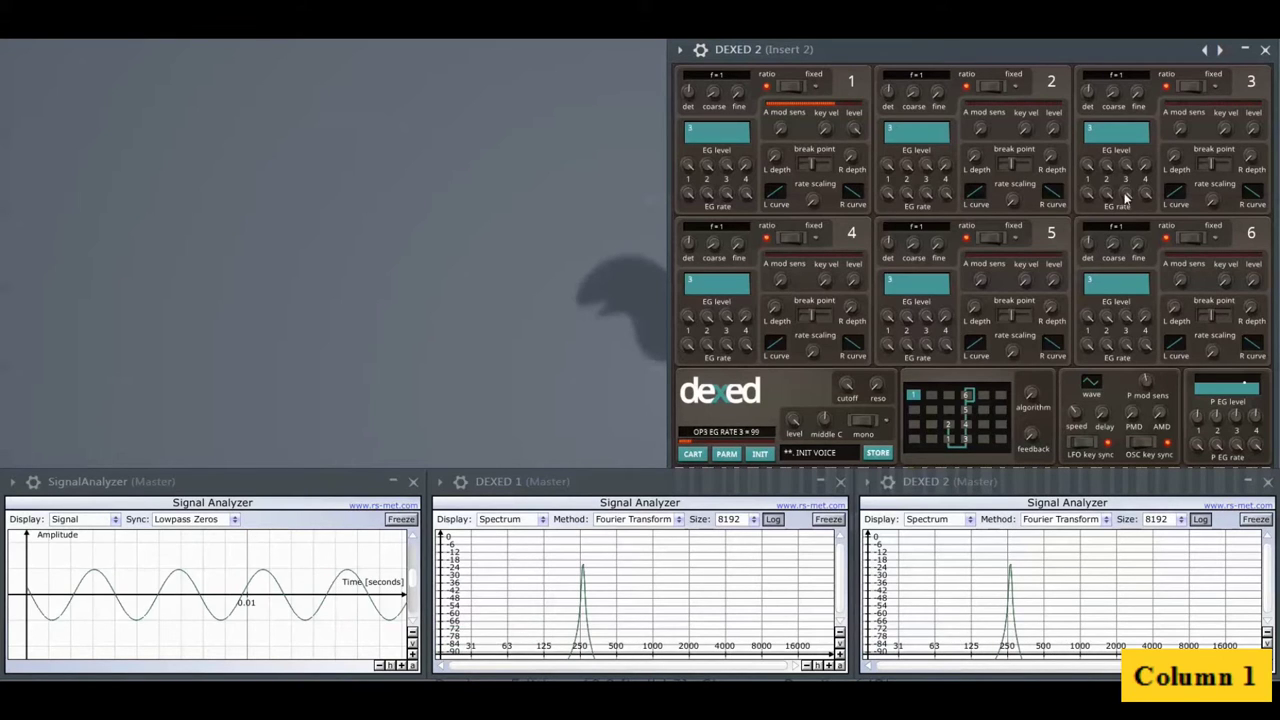
# Raise operator 2's output level in DEXED 2 and operator 6's output level to maximum in DEXED 1
pyautogui.moveTo(1053, 128); pyautogui.dragTo(1053, 108)
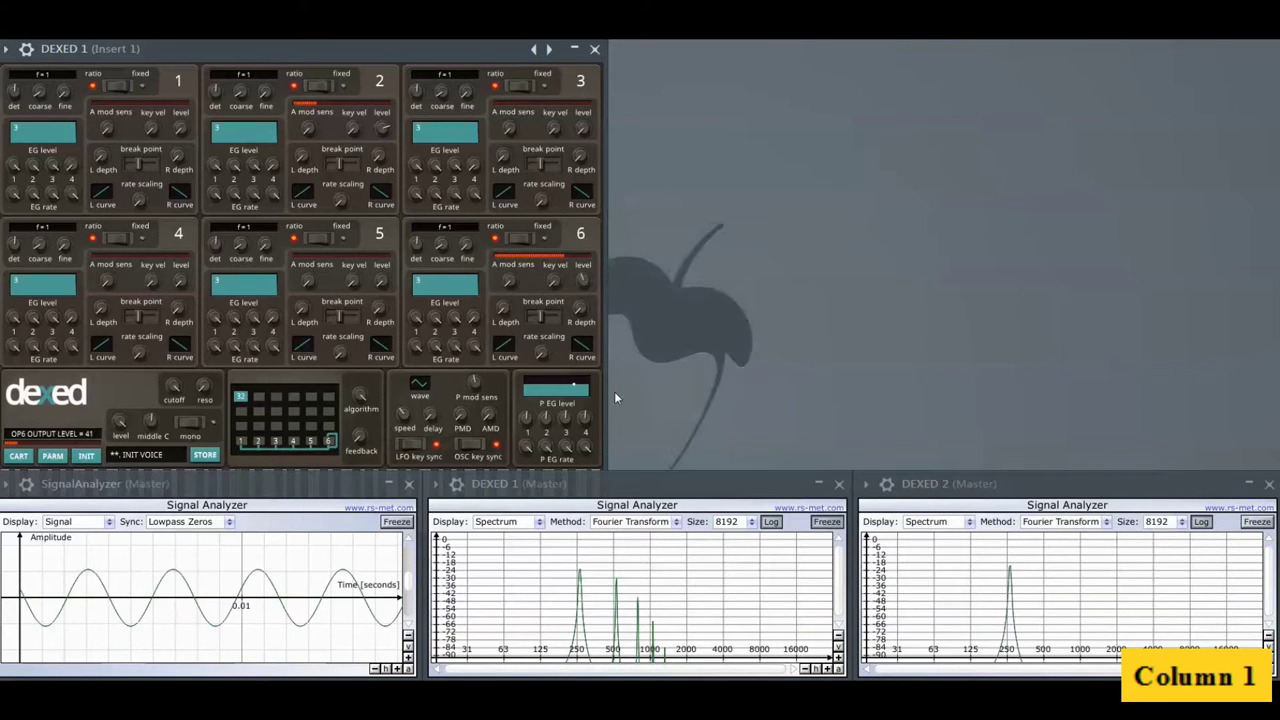
pyautogui.moveTo(582, 279); pyautogui.dragTo(612, 240)
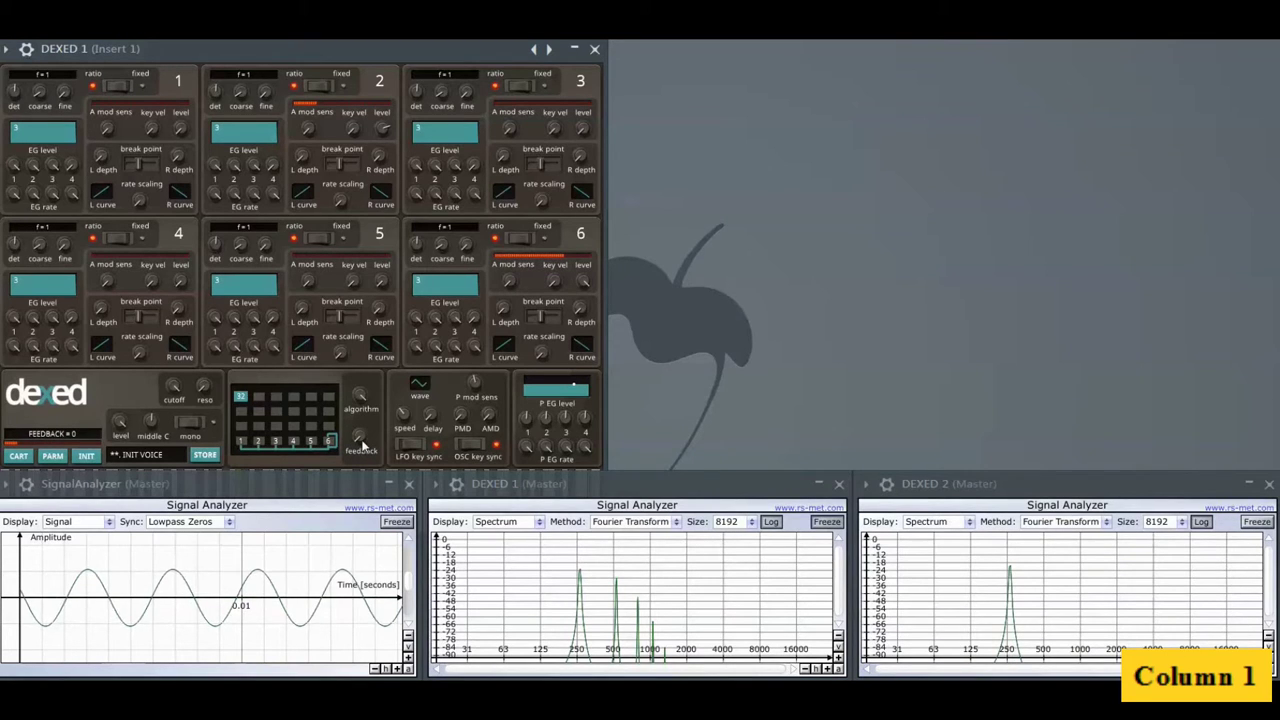
# Raise the feedback of the algorithm 32 voice in DEXED 1 in stages through 1, 2, 3, 4 and higher
pyautogui.moveTo(362, 445); pyautogui.dragTo(360, 424)
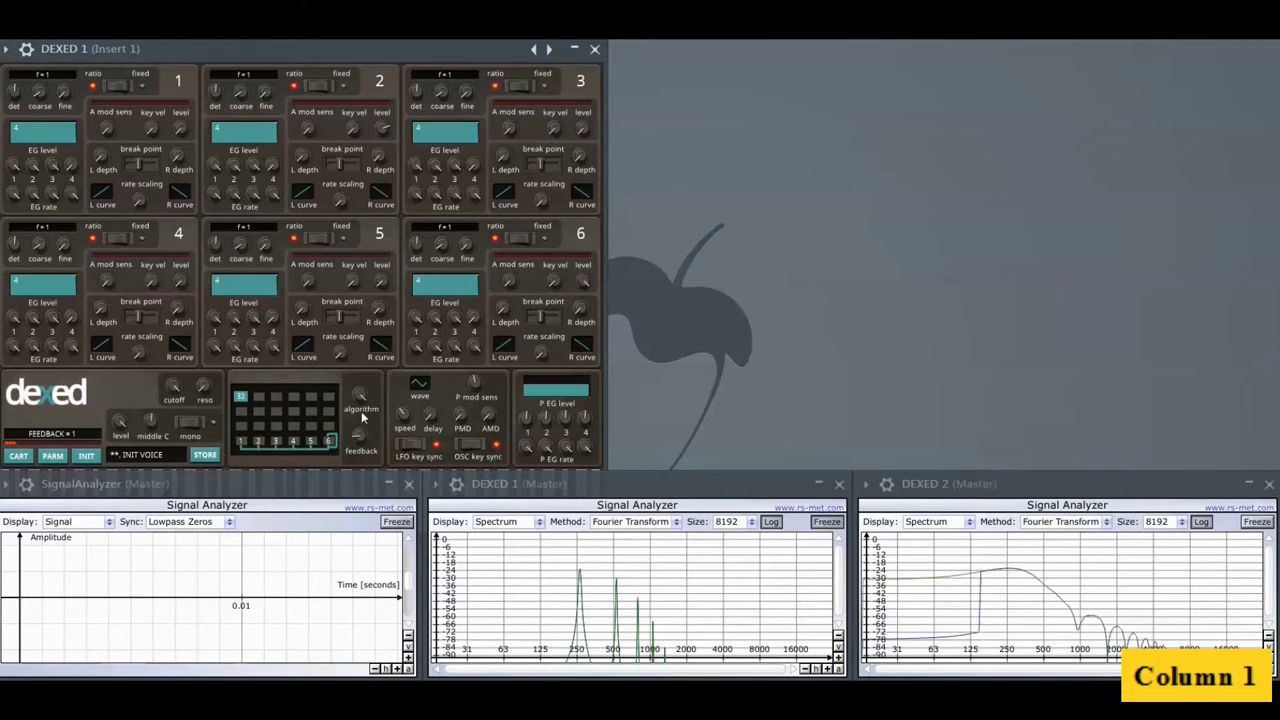
pyautogui.moveTo(361, 411); pyautogui.dragTo(366, 398)
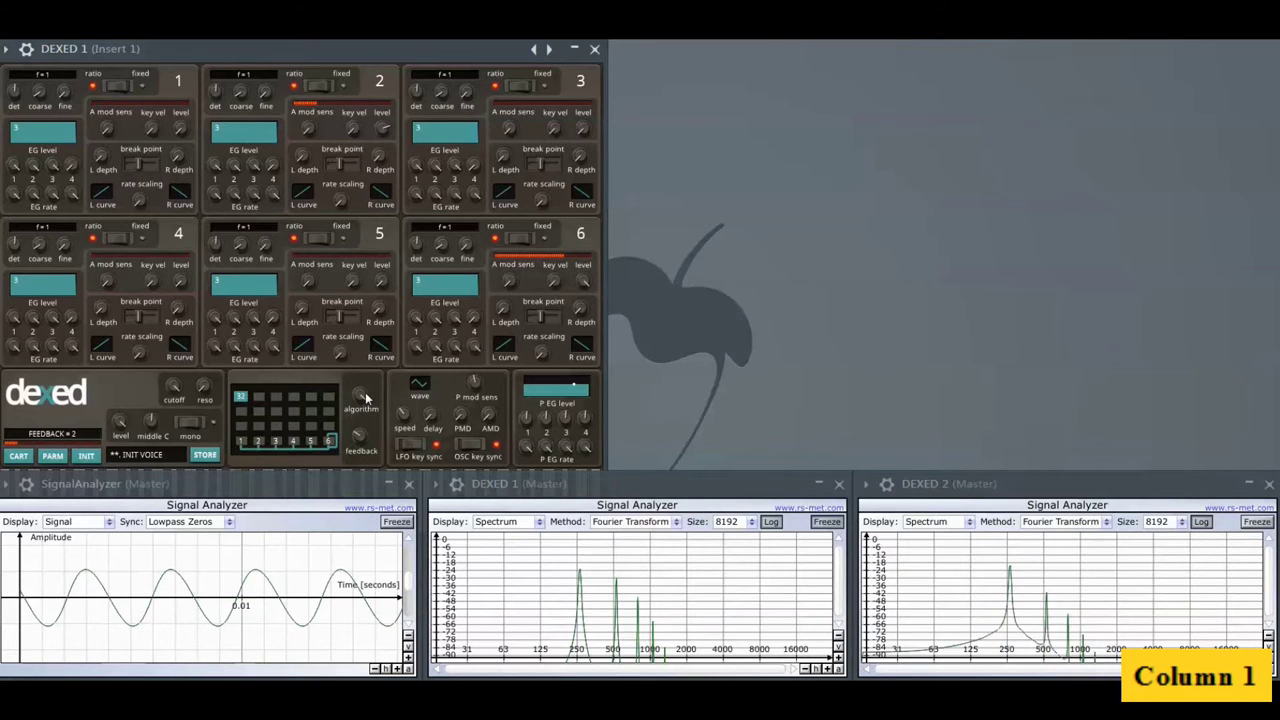
pyautogui.moveTo(365, 392); pyautogui.dragTo(370, 375)
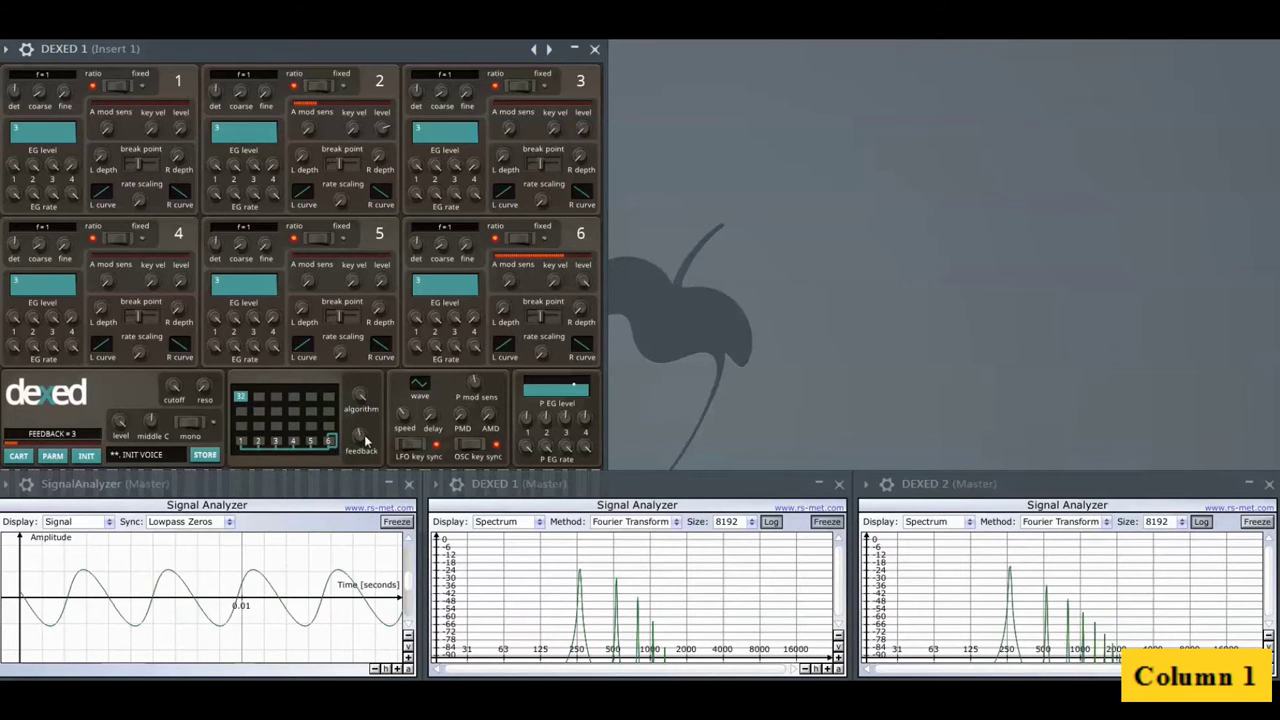
pyautogui.scroll(1, 360, 438)
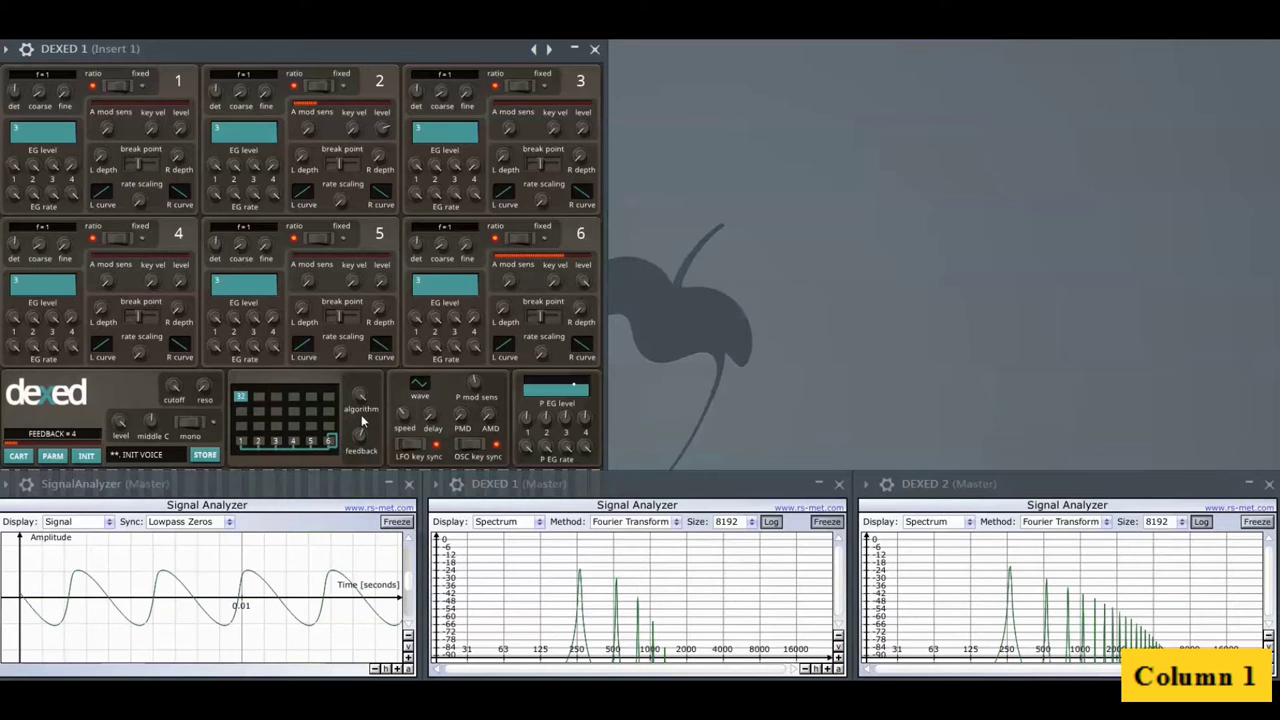
pyautogui.moveTo(360, 435); pyautogui.dragTo(361, 428)
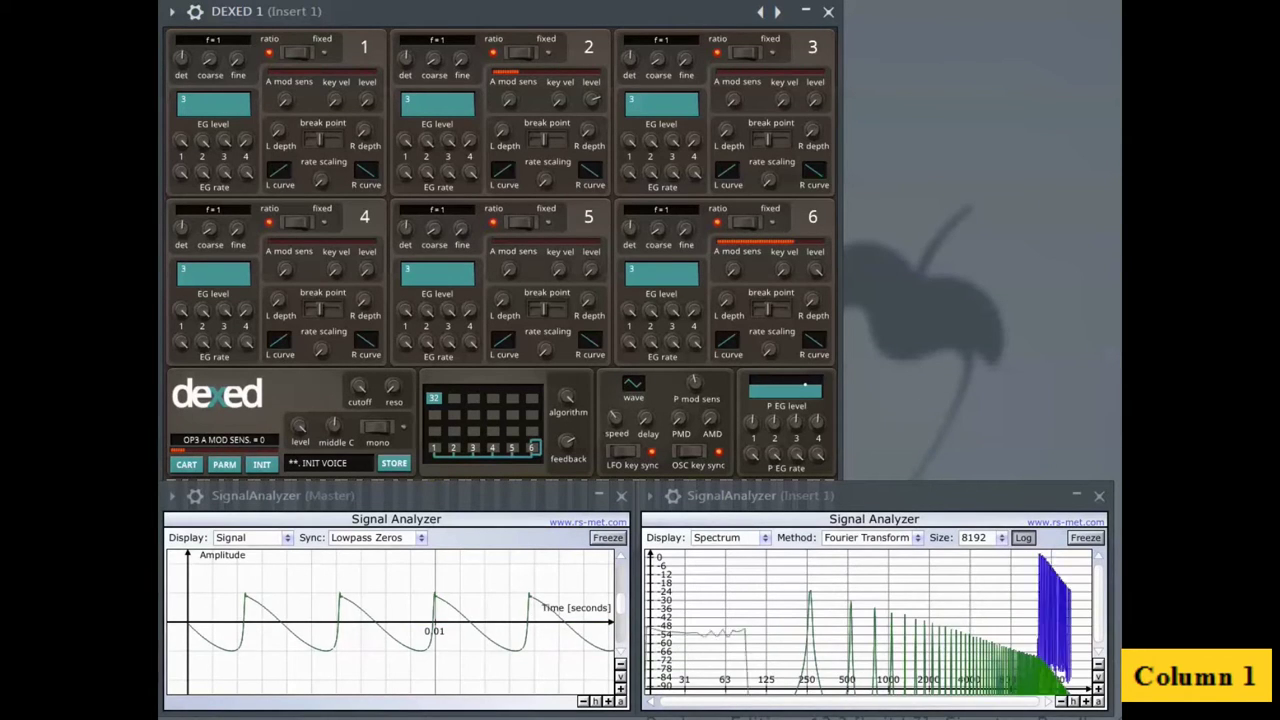
pyautogui.moveTo(568, 442); pyautogui.dragTo(570, 433)
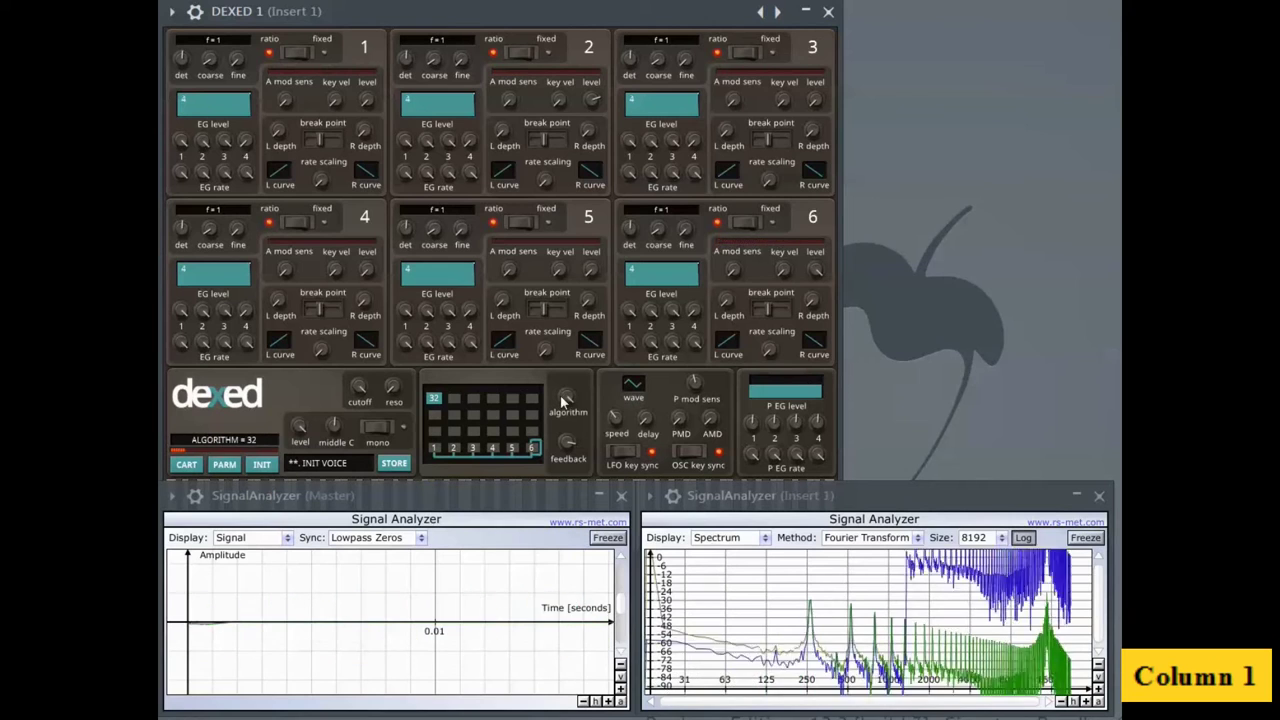
pyautogui.moveTo(570, 447)
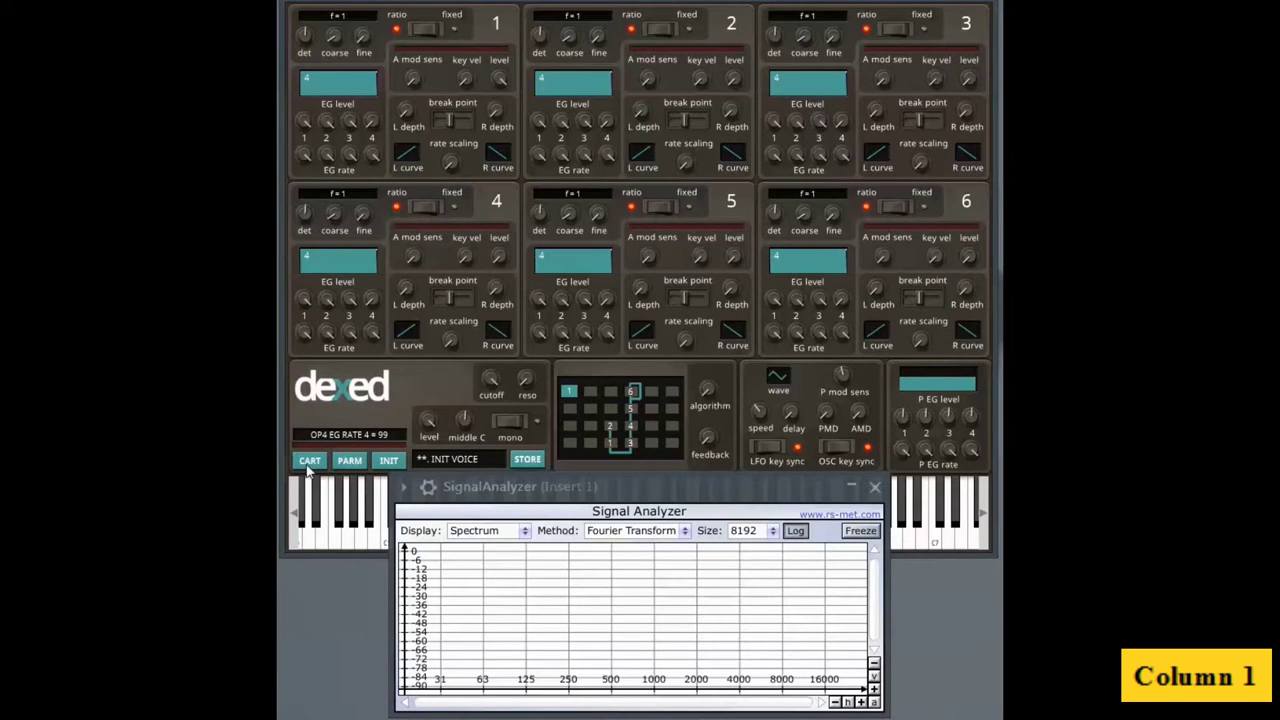
# Load the STRINGS 3 voice from the rom1a.syx cartridge and return to the operator view
pyautogui.click(309, 461)
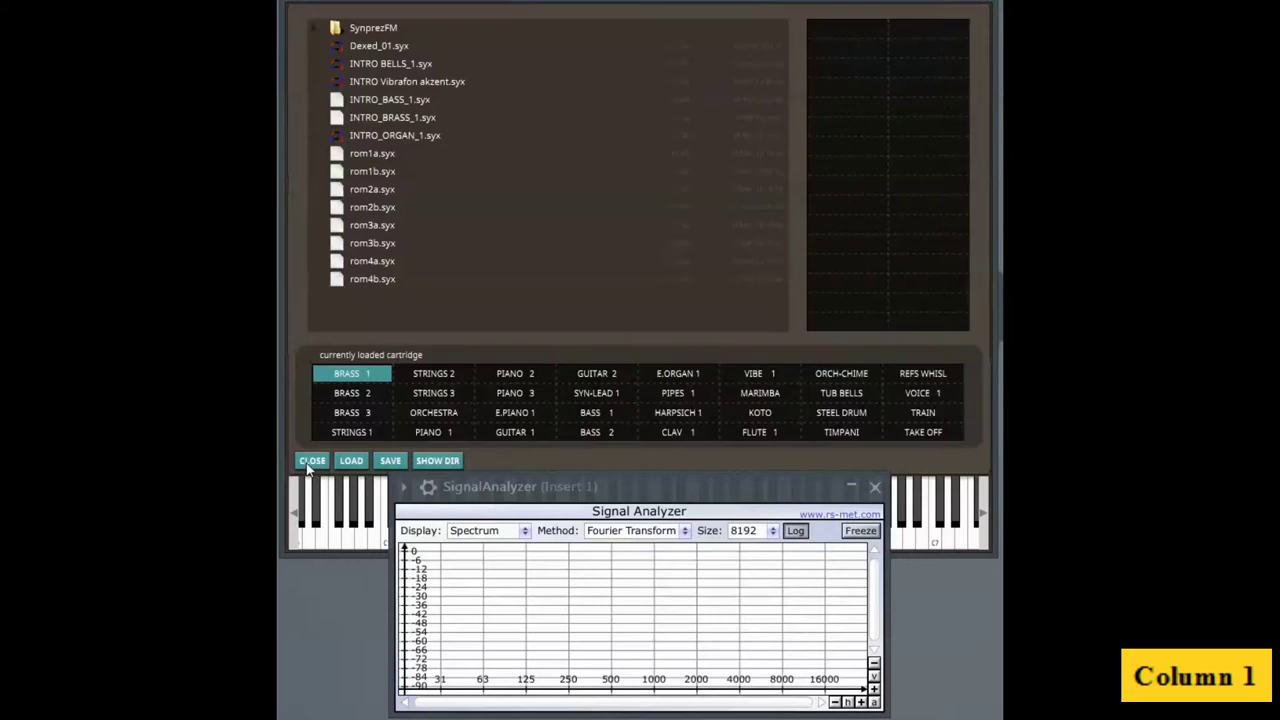
pyautogui.click(365, 154)
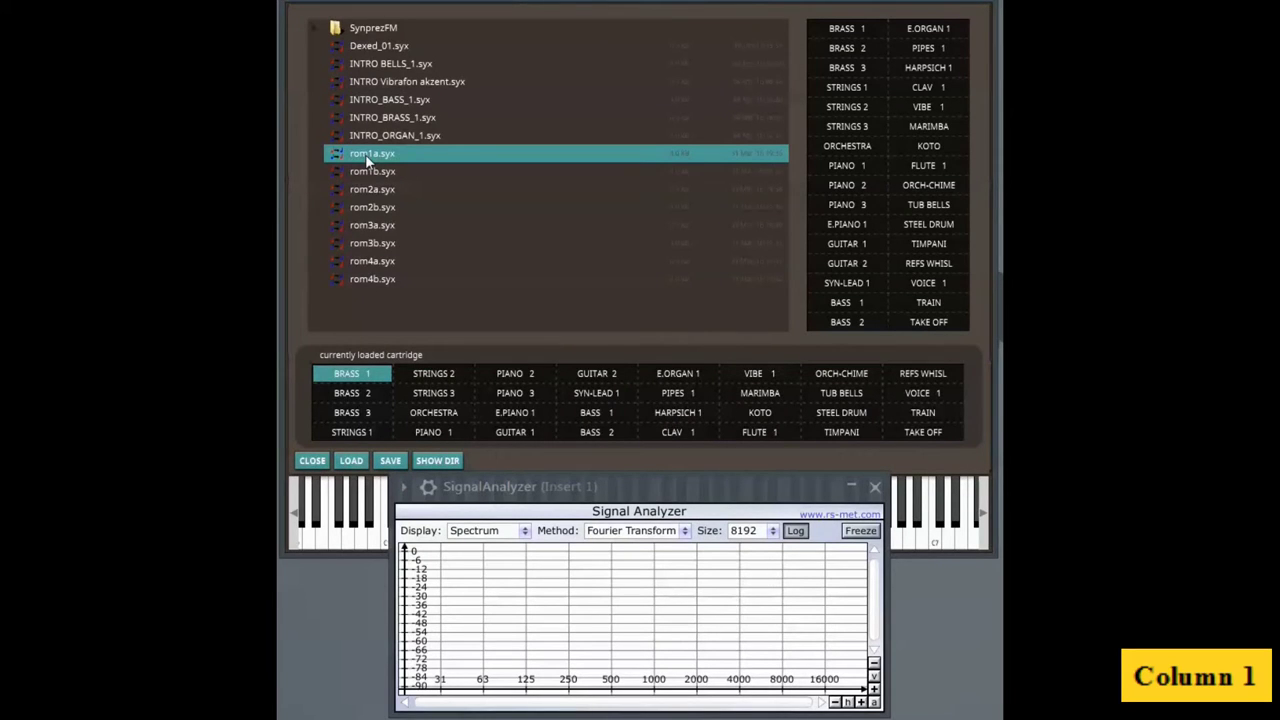
pyautogui.click(432, 395)
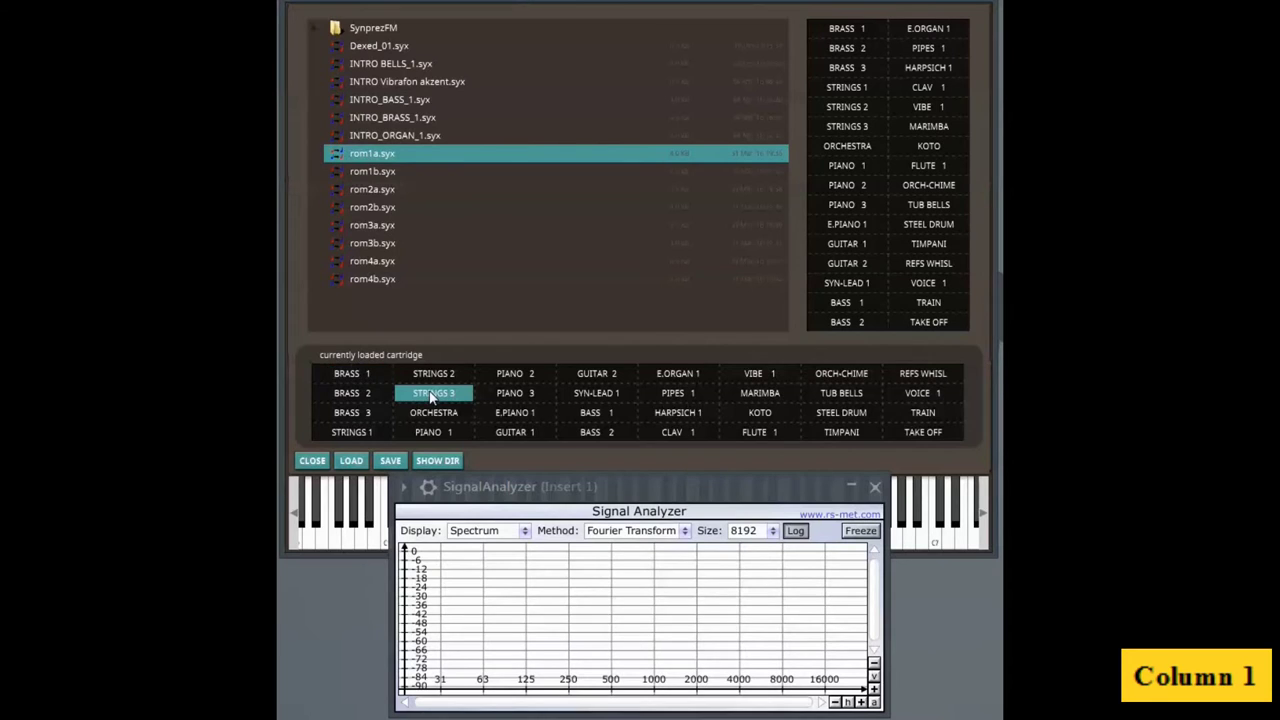
pyautogui.click(313, 461)
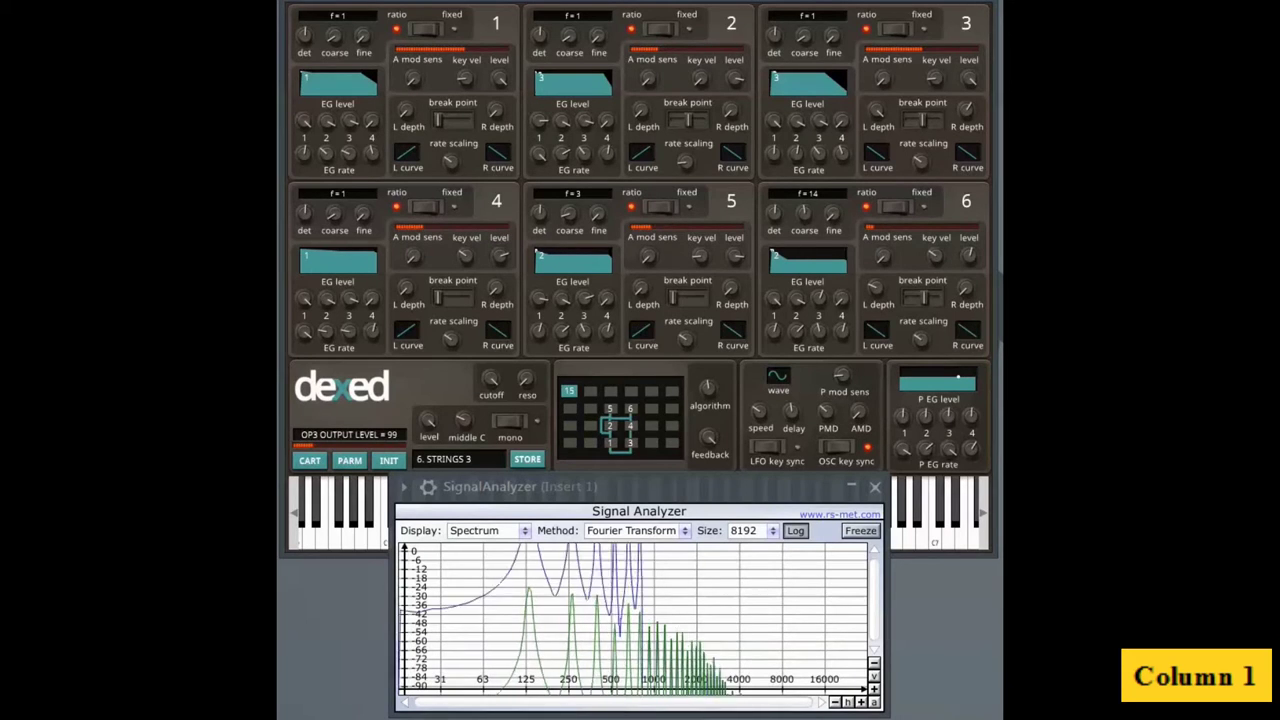
# Lower the feedback of the STRINGS 3 voice to 0 and raise it back up to compare the spectrum
pyautogui.moveTo(711, 442)
pyautogui.scroll(-5, 711, 442)
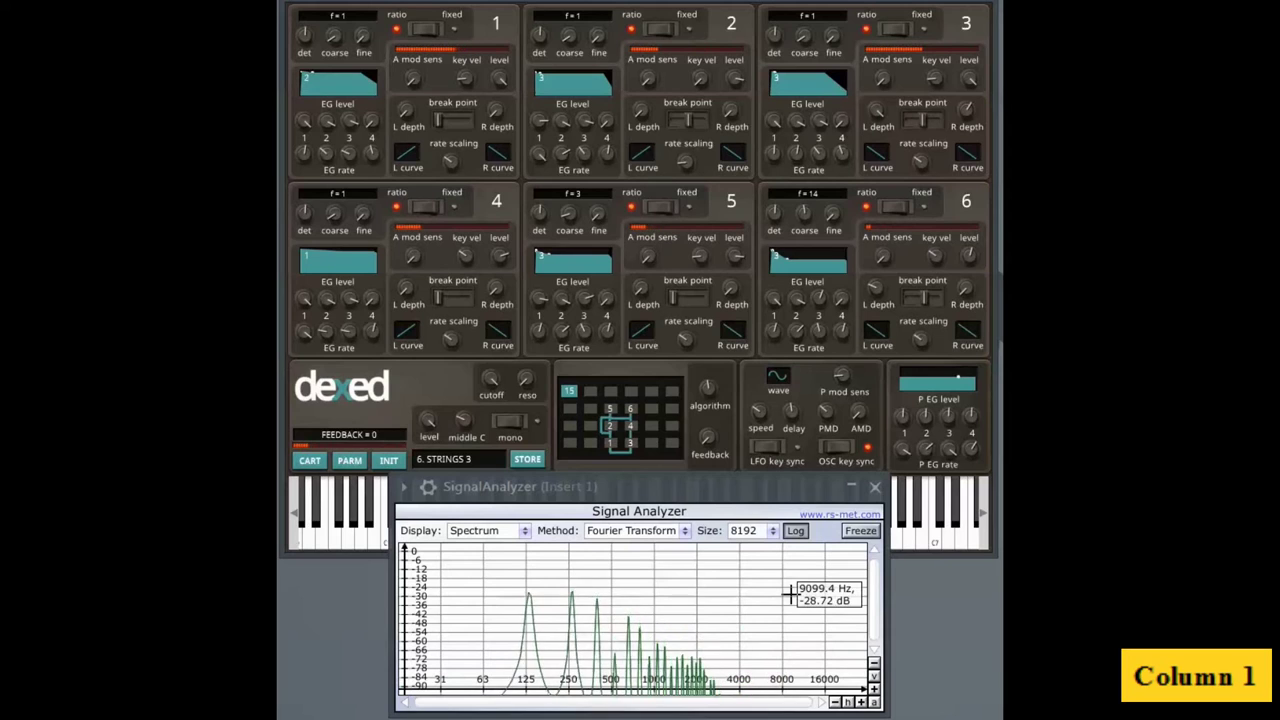
pyautogui.scroll(5, 711, 445)
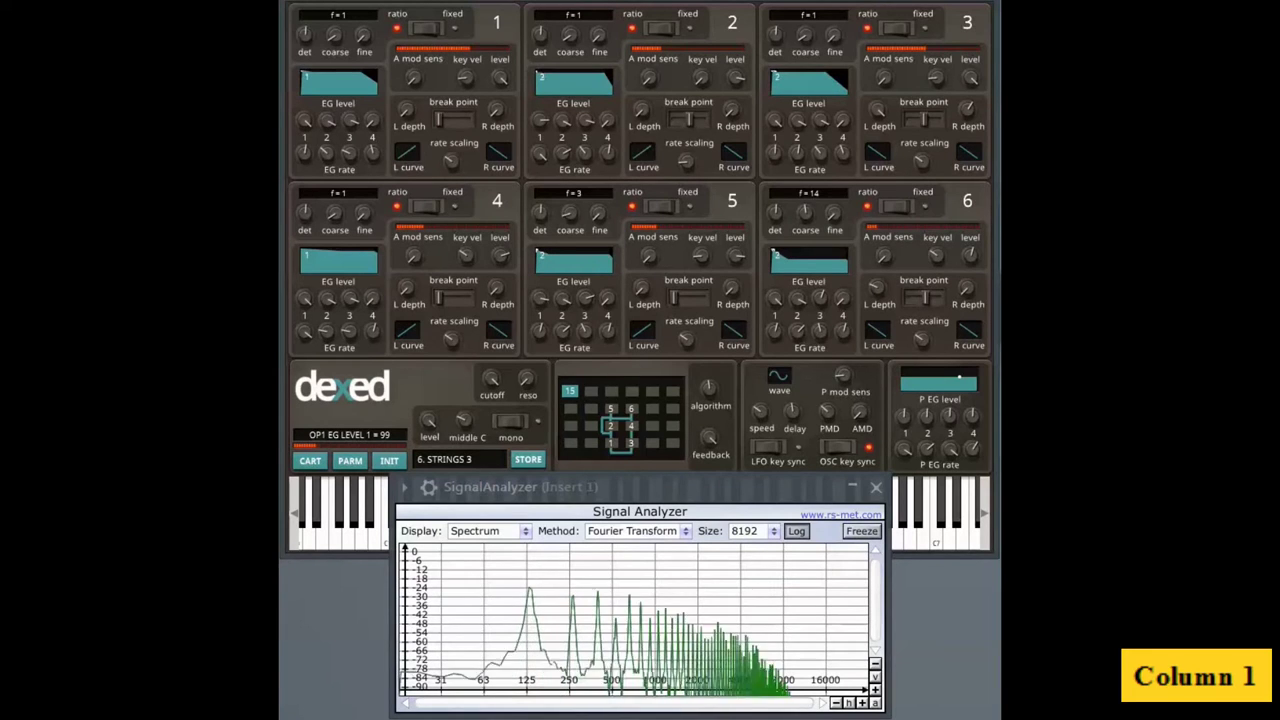
# Set operator 3's output level to 0 and compare the voice with feedback at 2 and at 7
pyautogui.moveTo(970, 83); pyautogui.dragTo(985, 200)
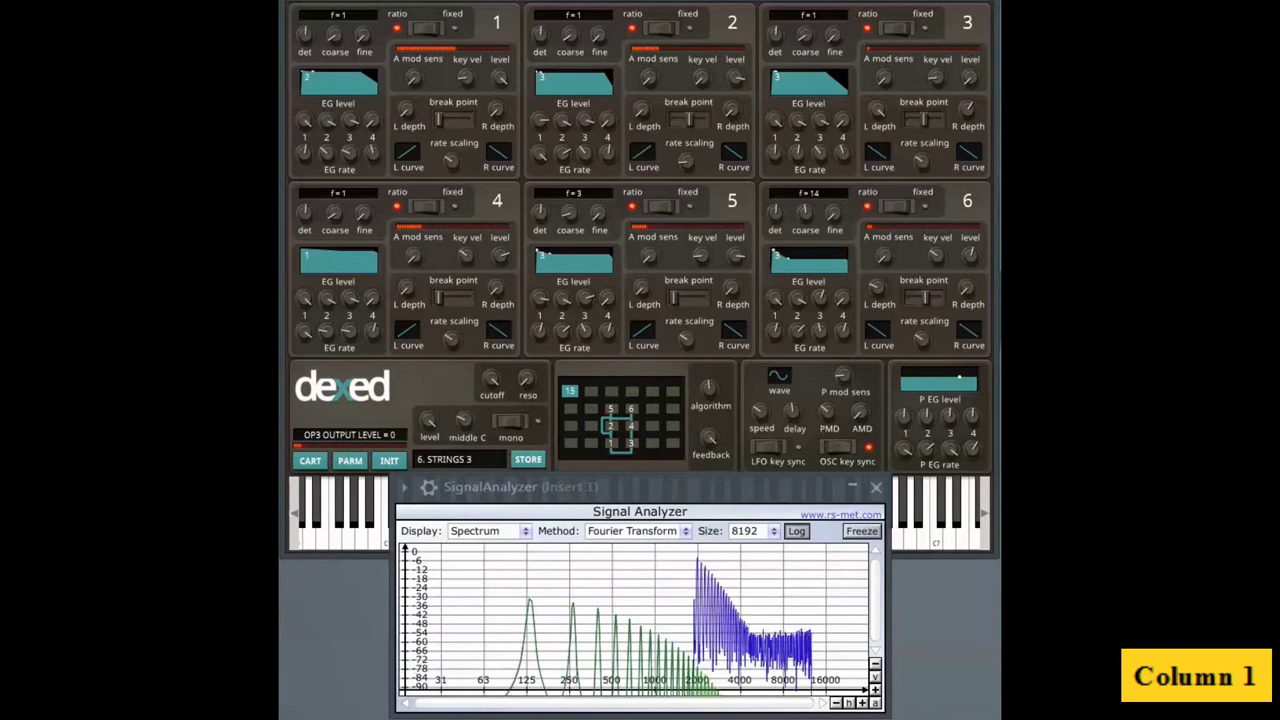
pyautogui.moveTo(711, 444); pyautogui.dragTo(755, 588)
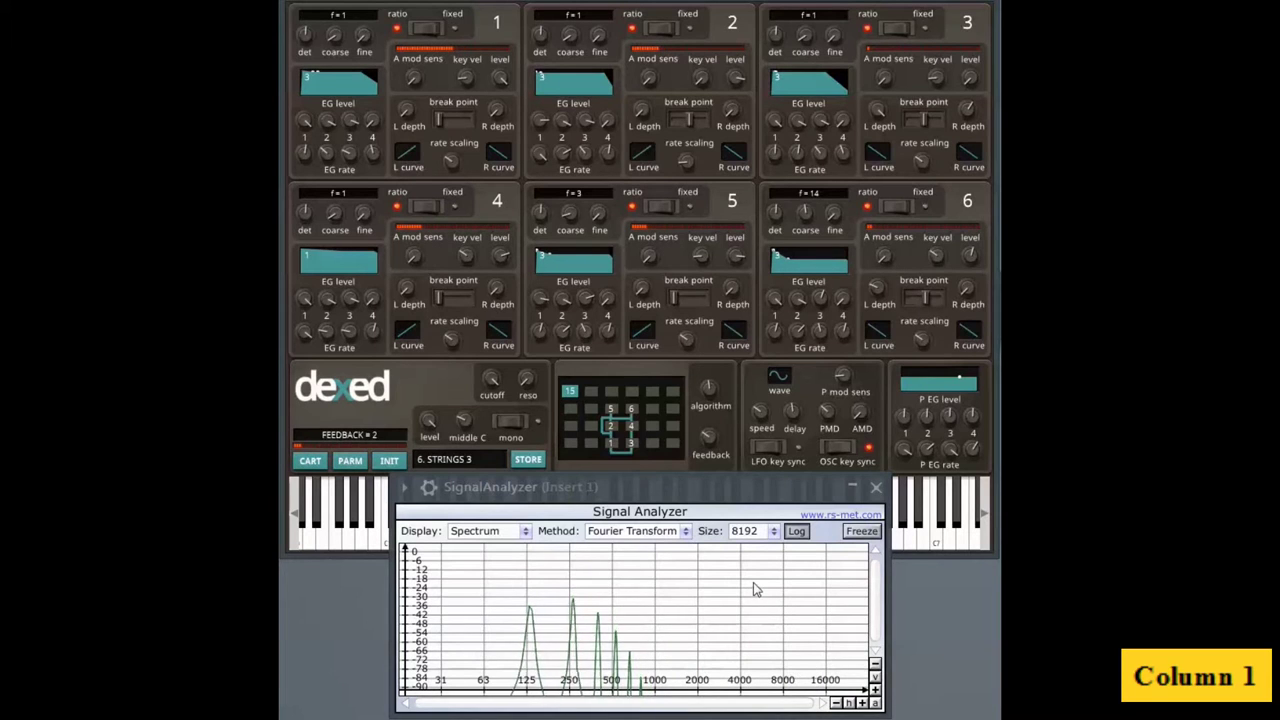
pyautogui.moveTo(707, 422); pyautogui.dragTo(708, 393)
pyautogui.moveTo(711, 452)
pyautogui.mouseDown()
pyautogui.moveTo(710, 416)
pyautogui.moveTo(717, 432)
pyautogui.mouseUp()
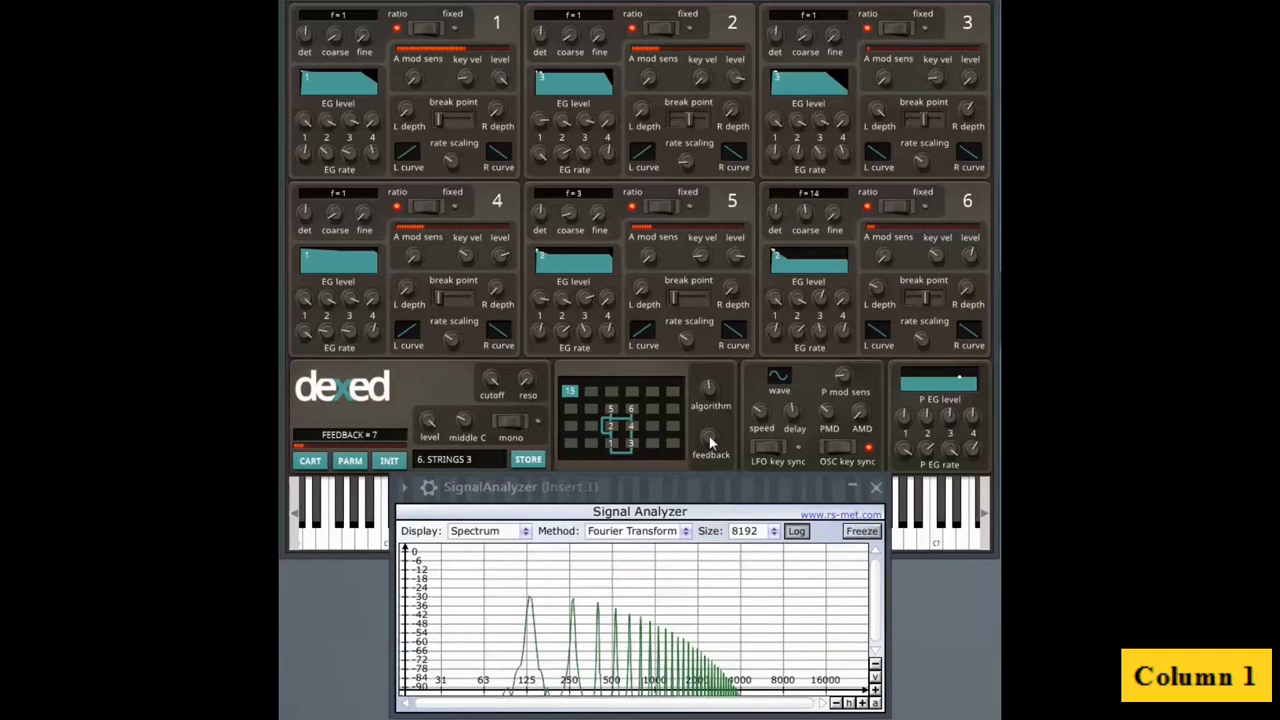
pyautogui.moveTo(712, 446); pyautogui.dragTo(712, 480)
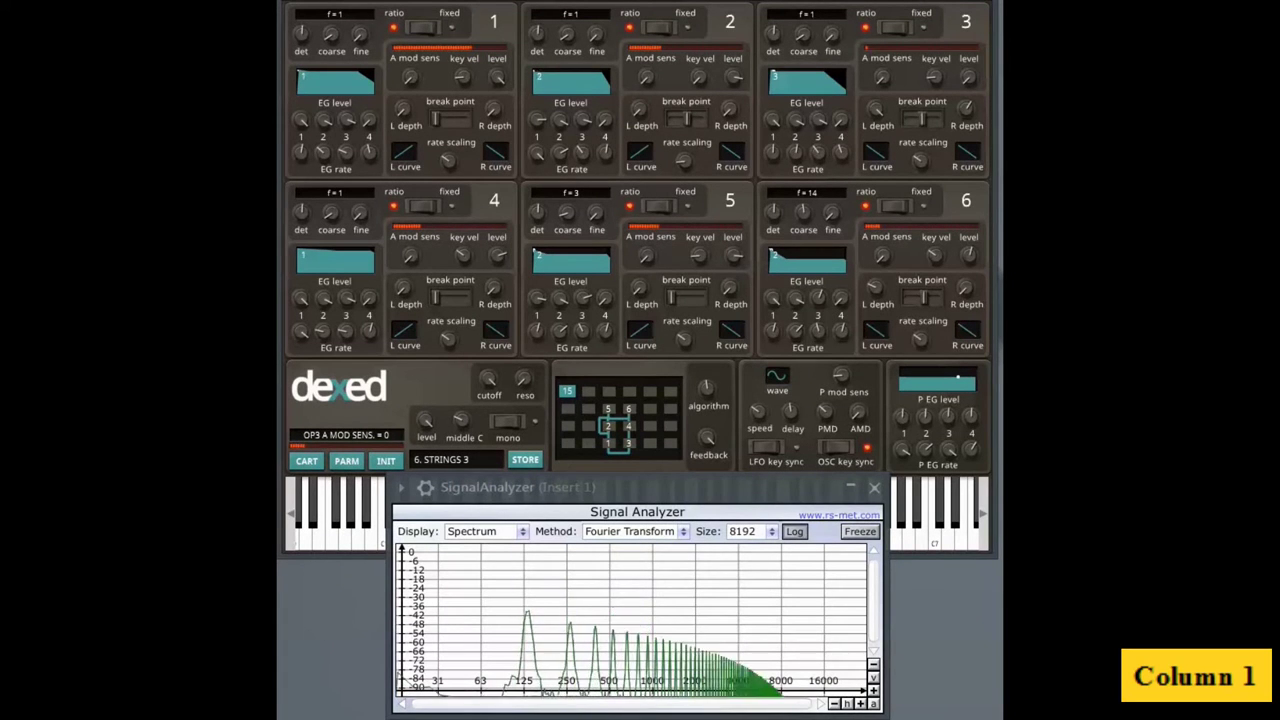
# Vary operator 2's output level through 86, 90, 94, 90, 93 and 87 to compare the spectrum
pyautogui.moveTo(756, 104); pyautogui.dragTo(737, 83)
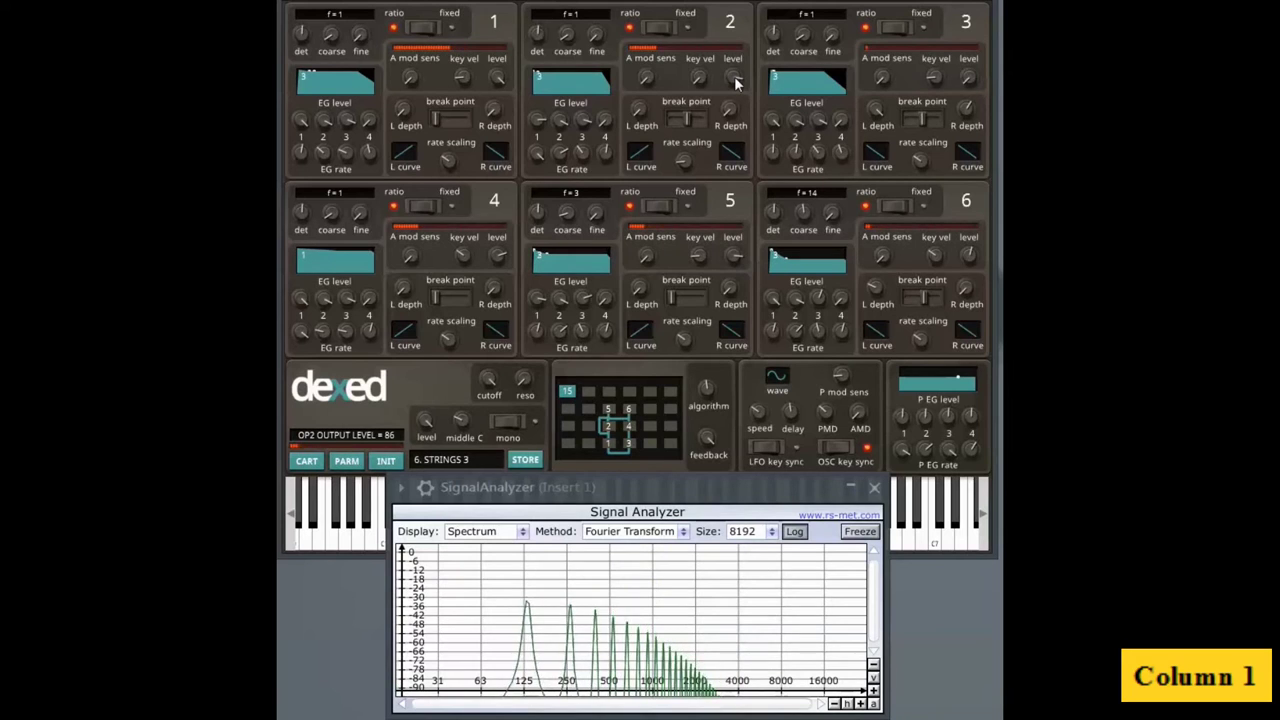
pyautogui.moveTo(735, 83); pyautogui.dragTo(735, 77)
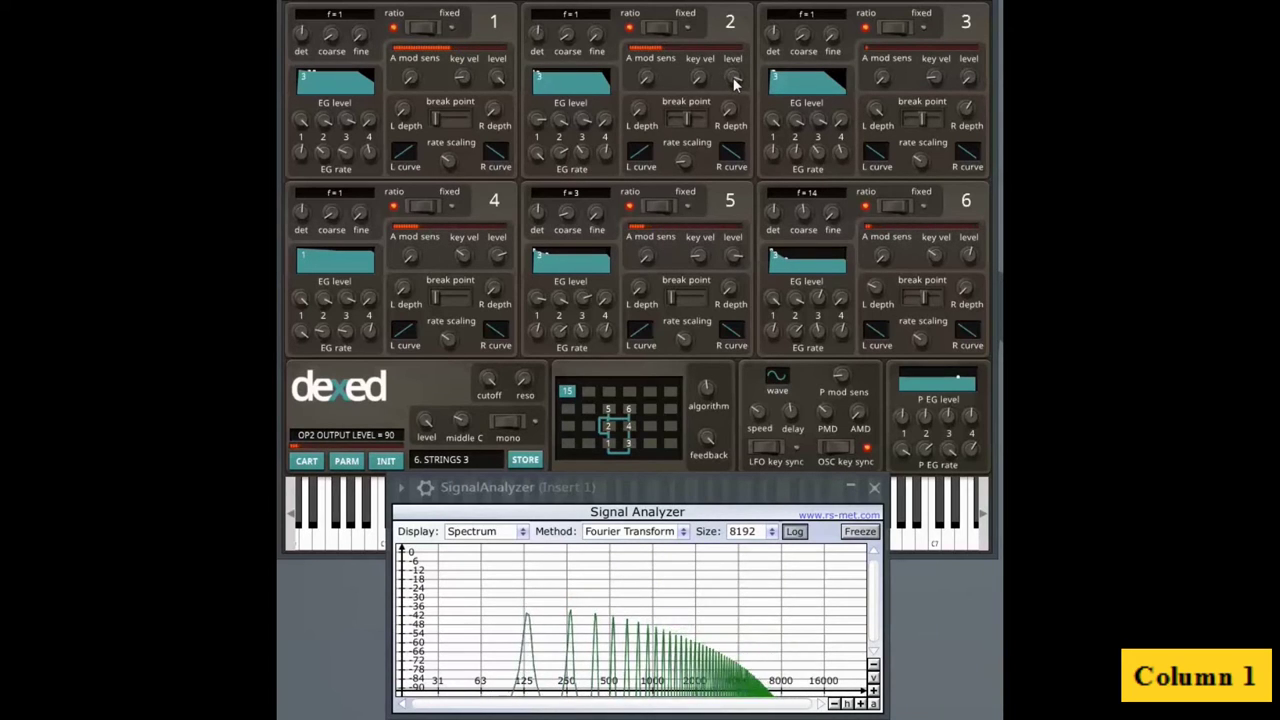
pyautogui.moveTo(735, 83)
pyautogui.mouseDown()
pyautogui.moveTo(751, 25)
pyautogui.moveTo(736, 80)
pyautogui.mouseUp()
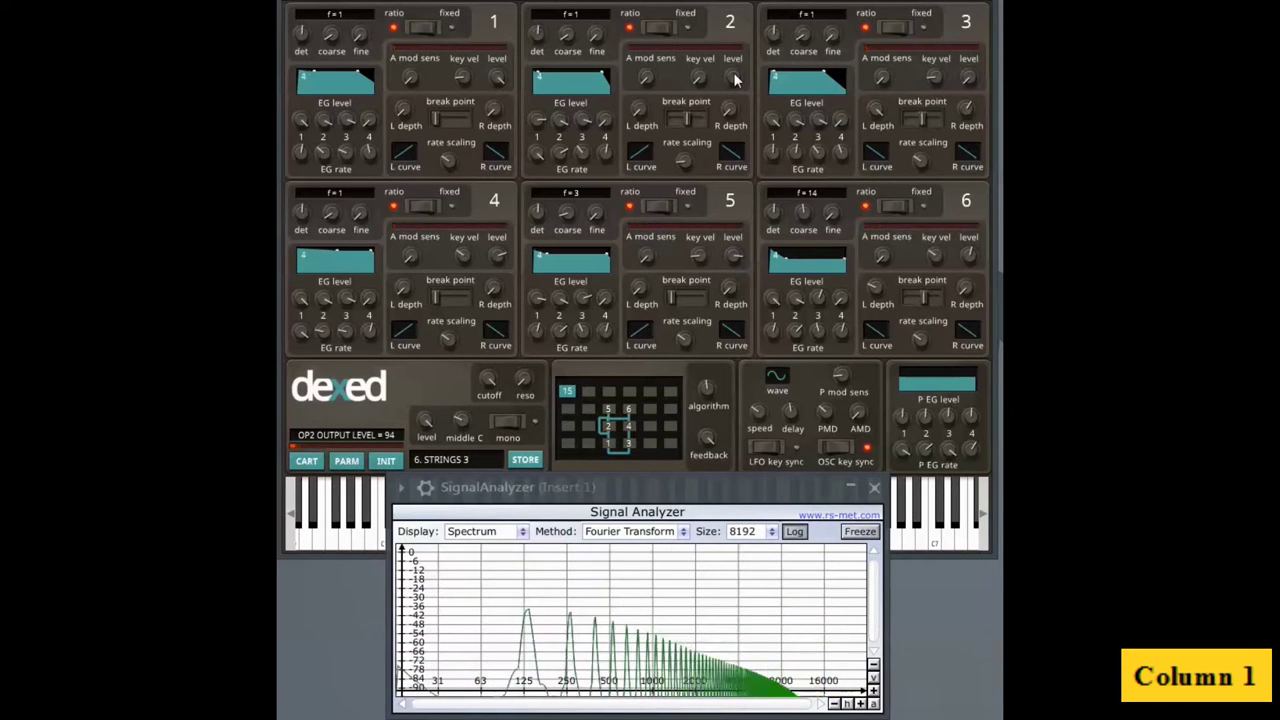
pyautogui.moveTo(735, 80); pyautogui.dragTo(735, 89)
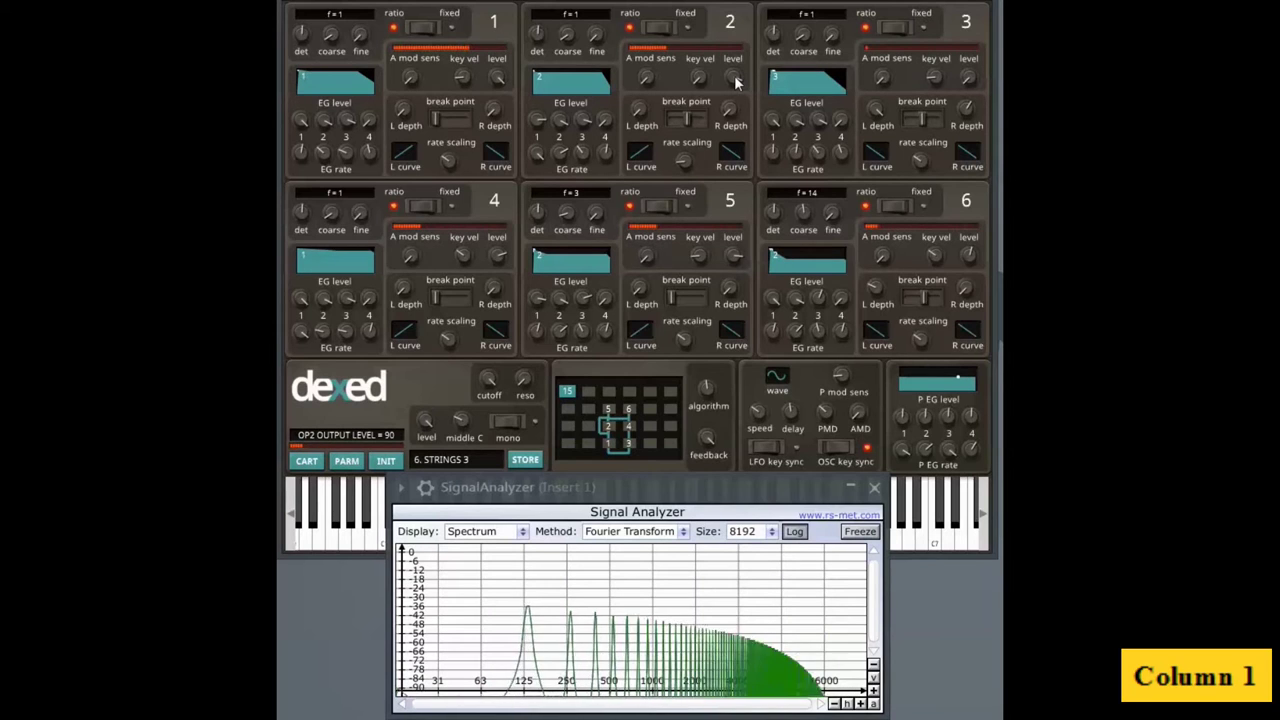
pyautogui.moveTo(735, 83)
pyautogui.mouseDown()
pyautogui.moveTo(774, 230)
pyautogui.moveTo(737, 49)
pyautogui.moveTo(738, 82)
pyautogui.mouseUp()
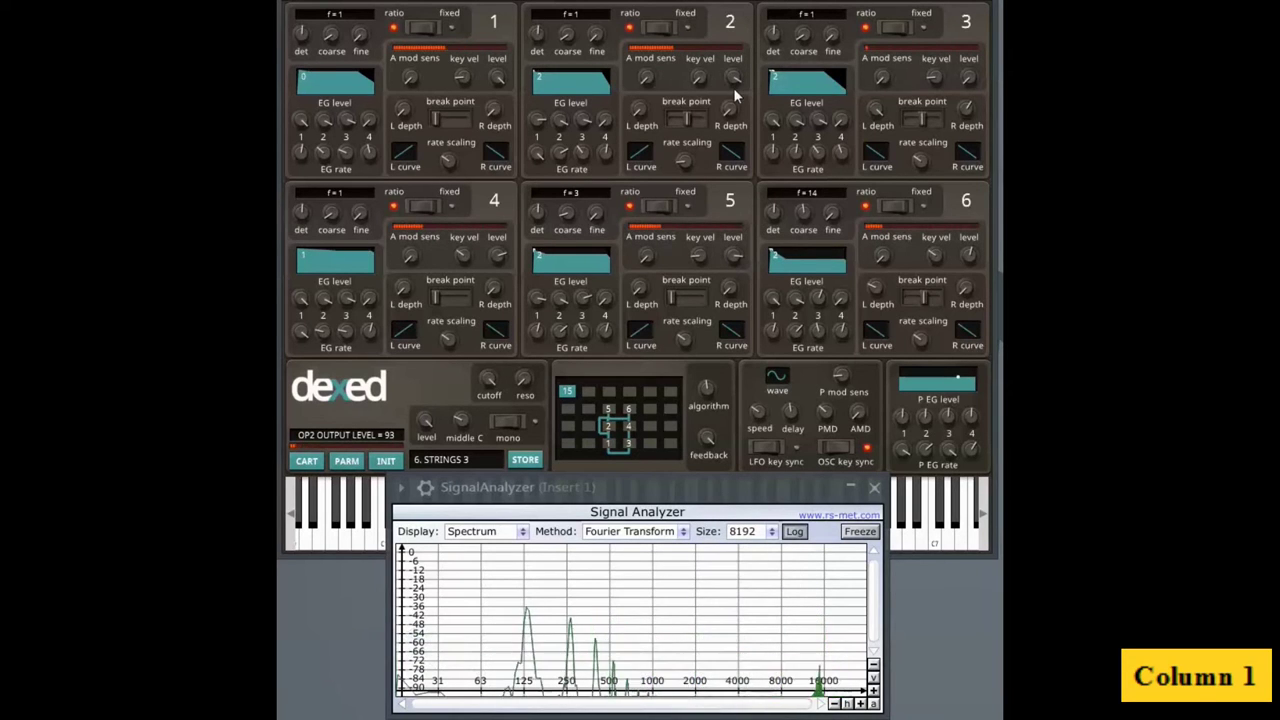
pyautogui.scroll(-3, 735, 82)
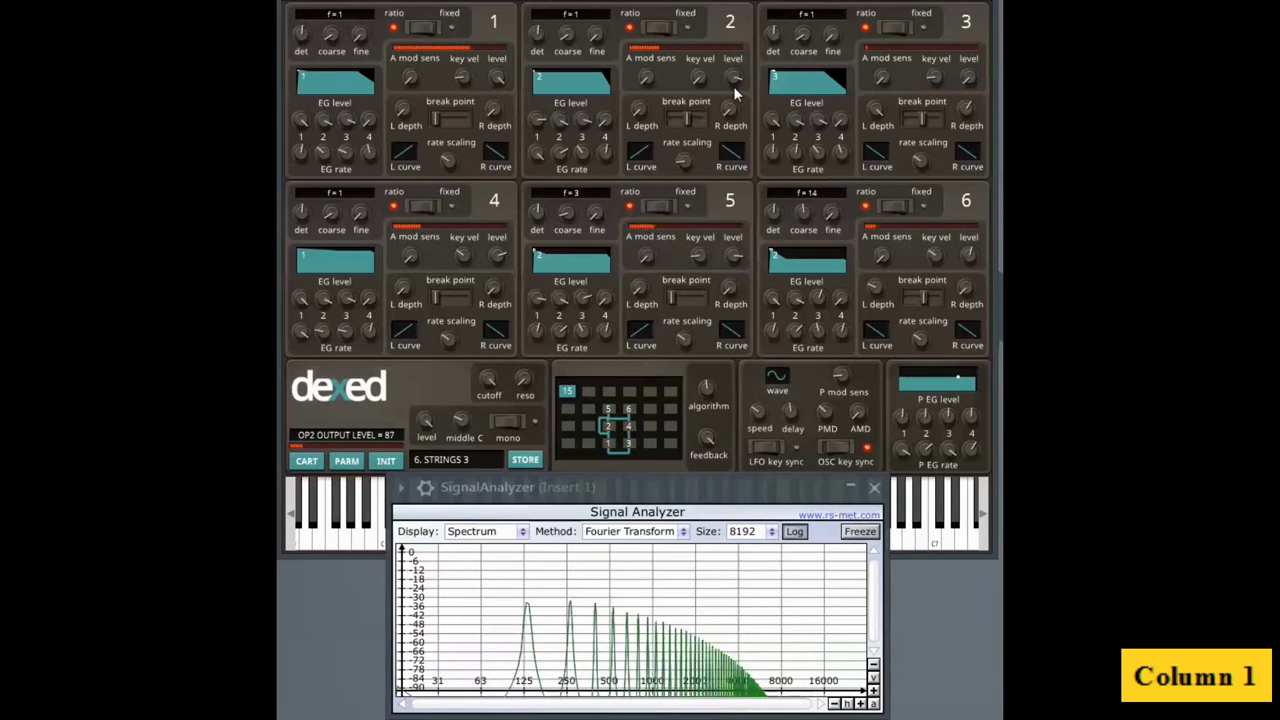
pyautogui.scroll(-3, 733, 87)
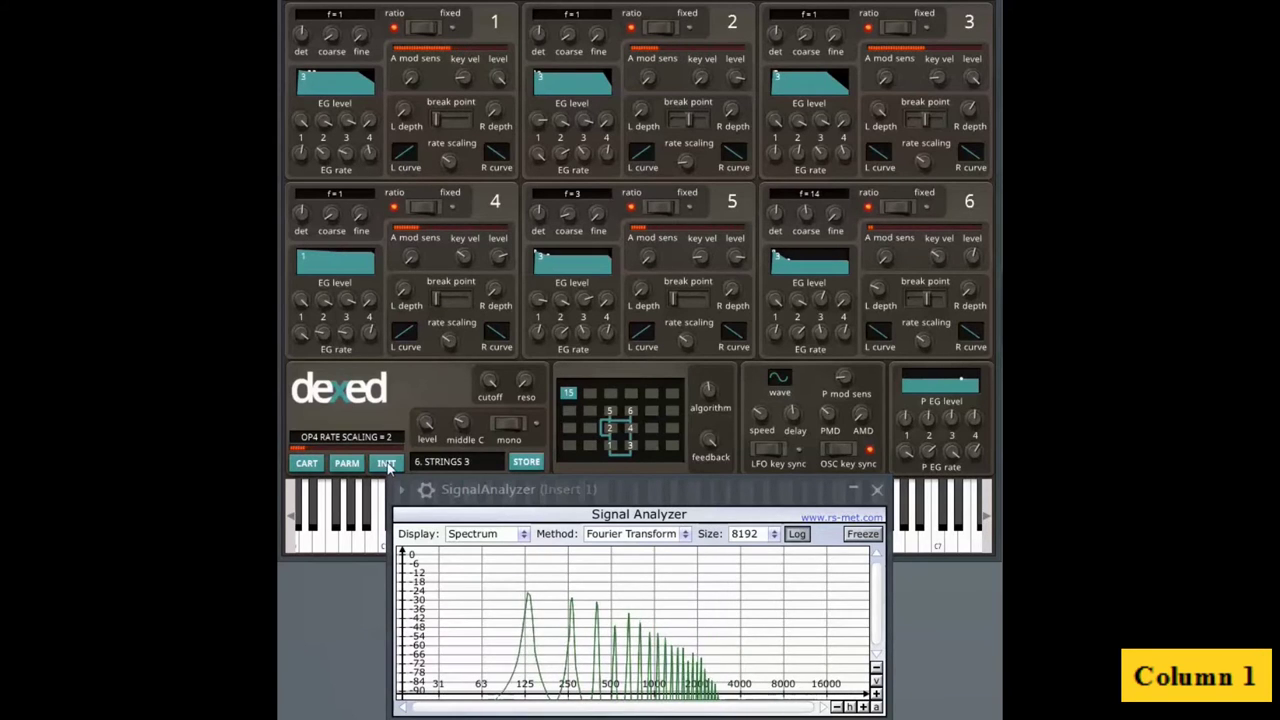
# Initialize the voice, select algorithm 4 and set operator 1's output level to 0
pyautogui.click(386, 463)
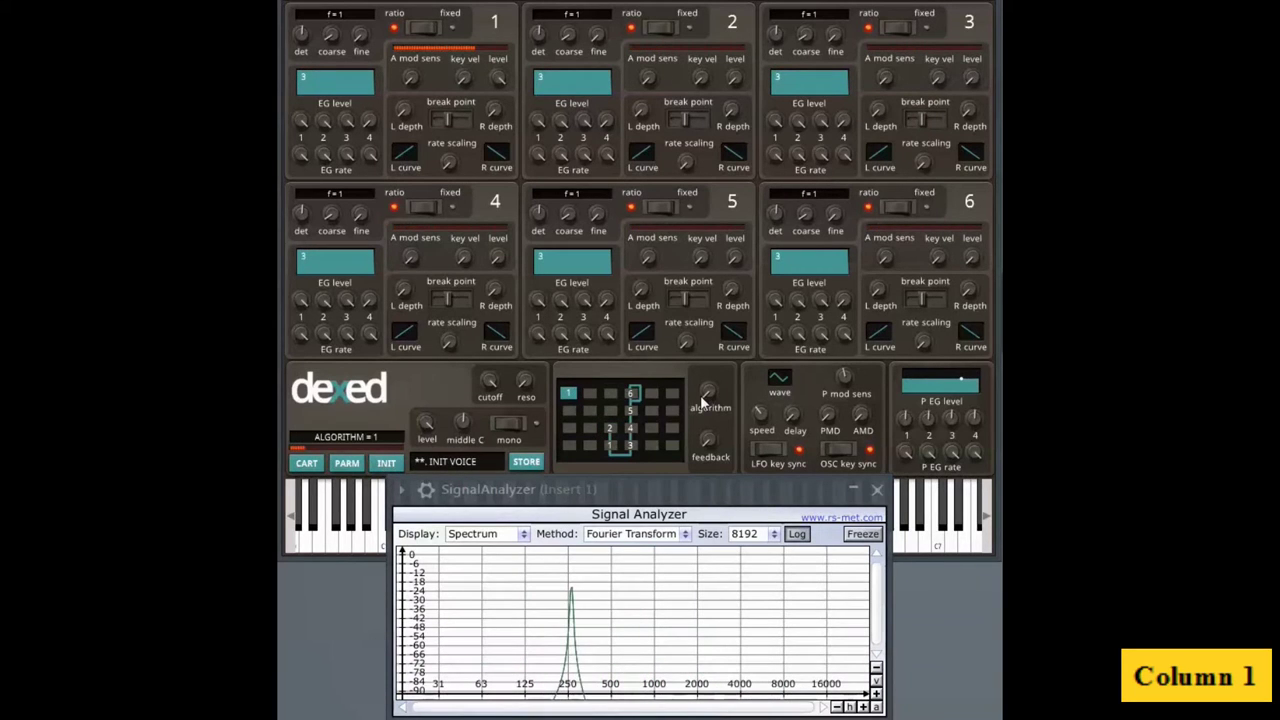
pyautogui.moveTo(705, 400); pyautogui.dragTo(704, 372)
pyautogui.moveTo(497, 80); pyautogui.dragTo(497, 145)
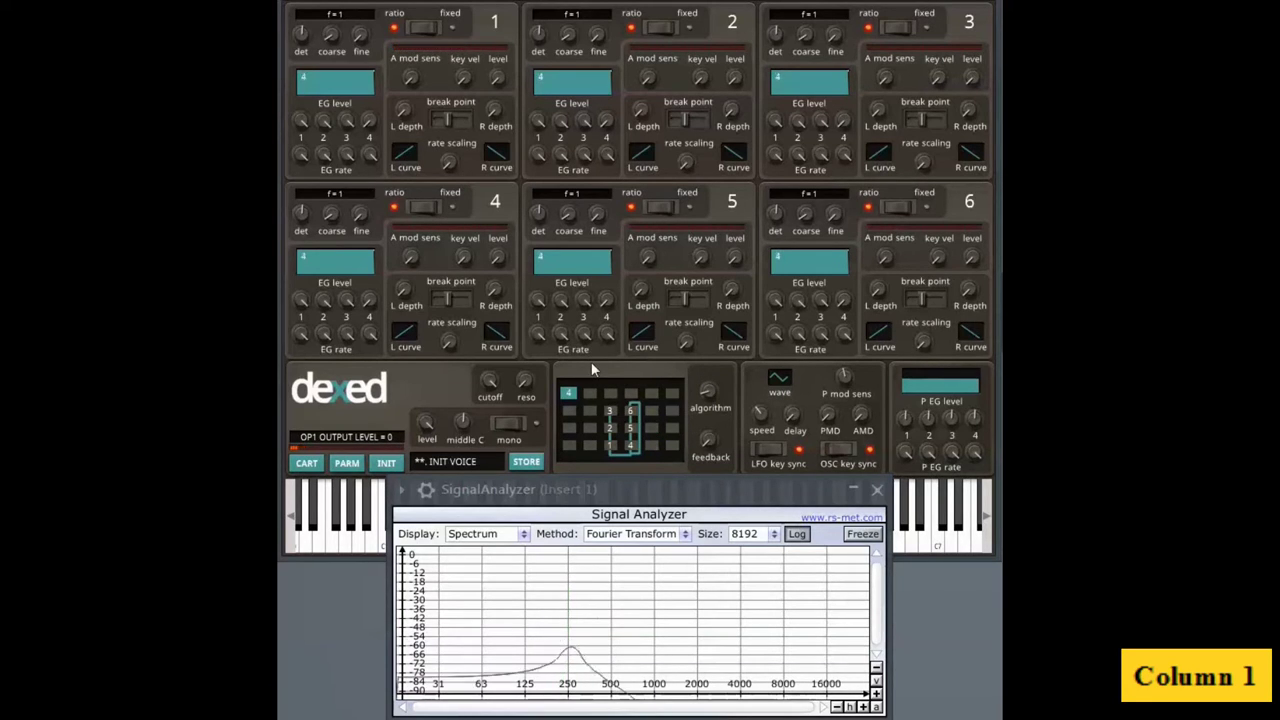
# Raise the output levels of operators 4 and 5 to maximum and operator 6's to 99
pyautogui.moveTo(494, 259); pyautogui.dragTo(502, 157)
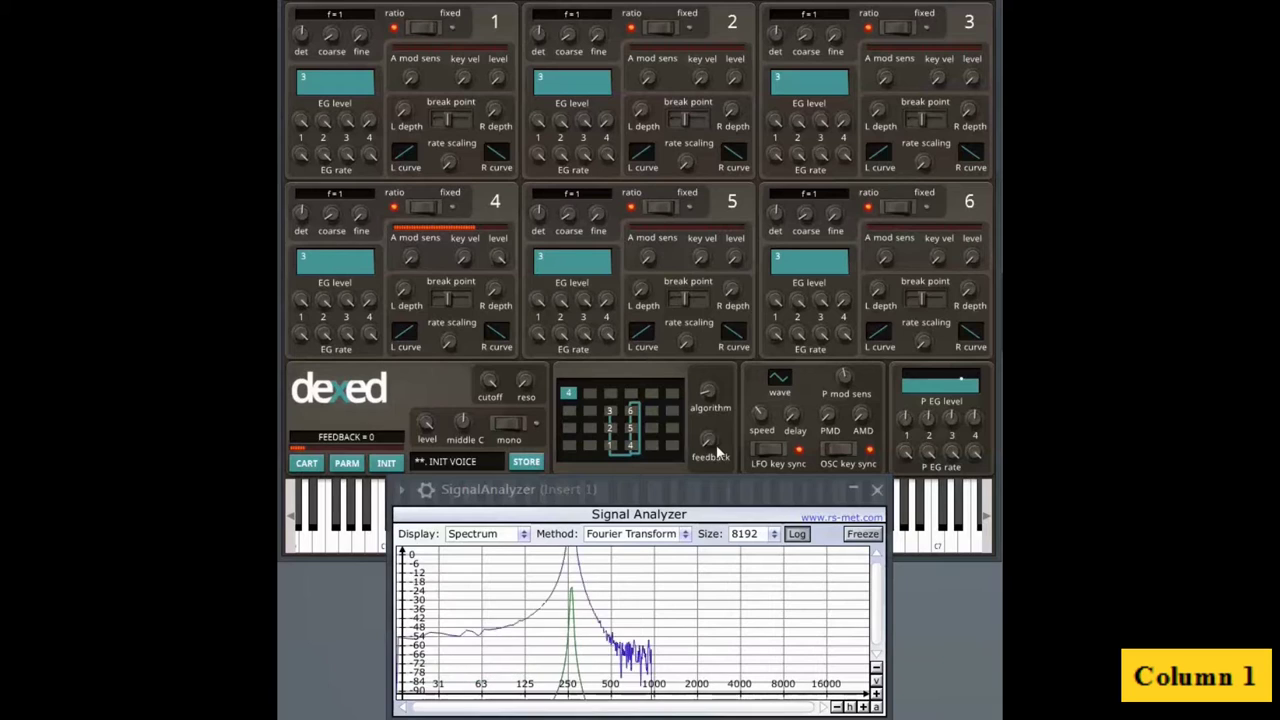
pyautogui.moveTo(708, 398); pyautogui.dragTo(707, 300)
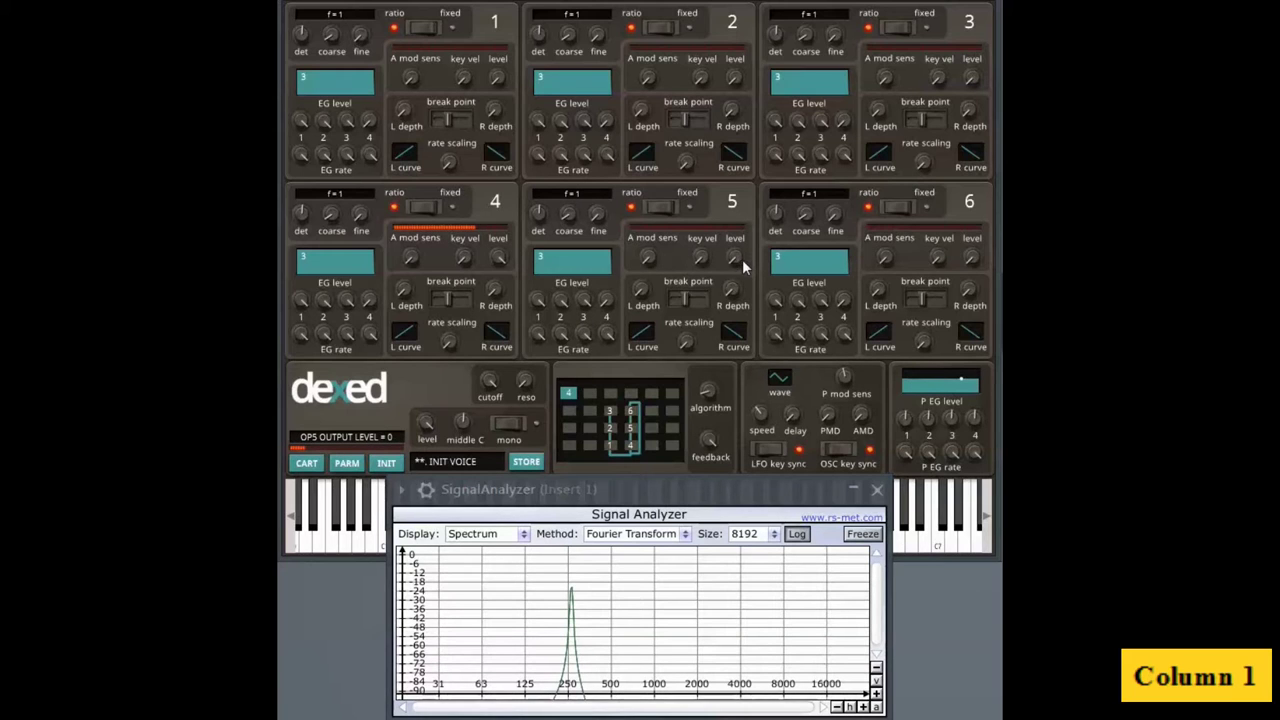
pyautogui.moveTo(740, 259); pyautogui.dragTo(735, 124)
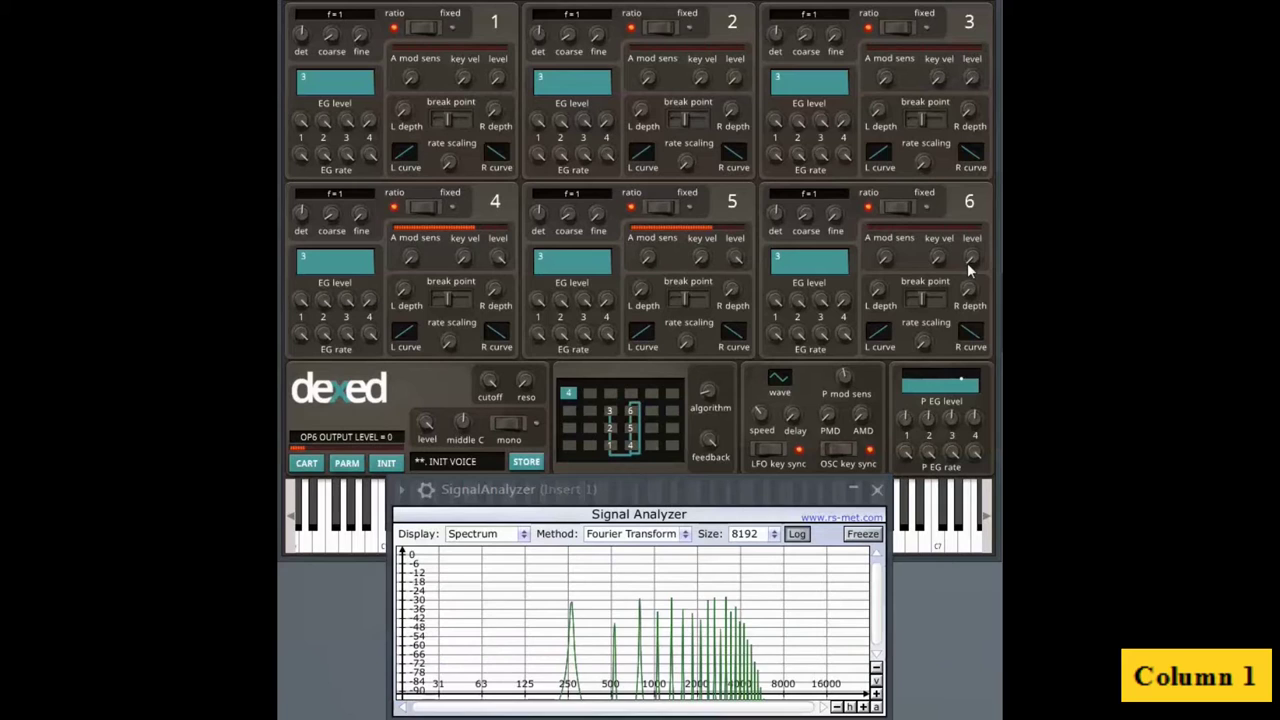
pyautogui.moveTo(972, 262); pyautogui.dragTo(986, 197)
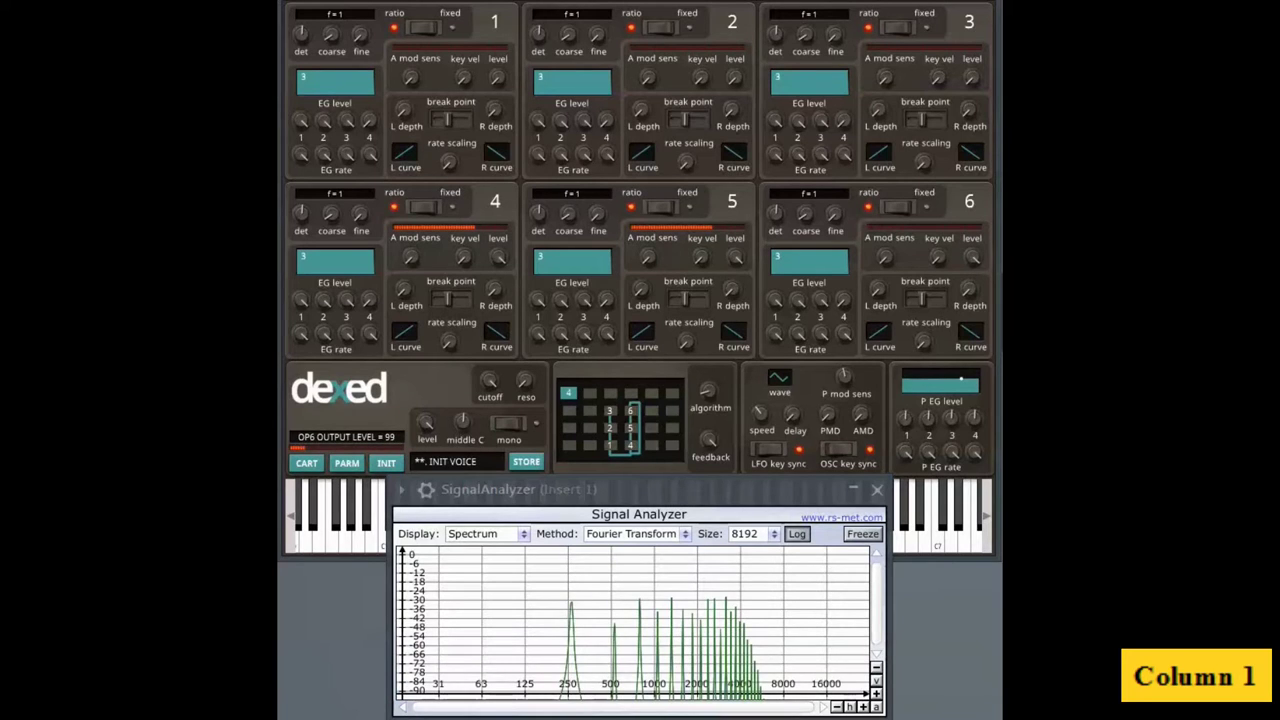
# Reduce operator 6's output level and vary the feedback, raising it again from 2
pyautogui.moveTo(708, 440)
pyautogui.mouseDown()
pyautogui.moveTo(707, 483)
pyautogui.moveTo(716, 460)
pyautogui.mouseUp()
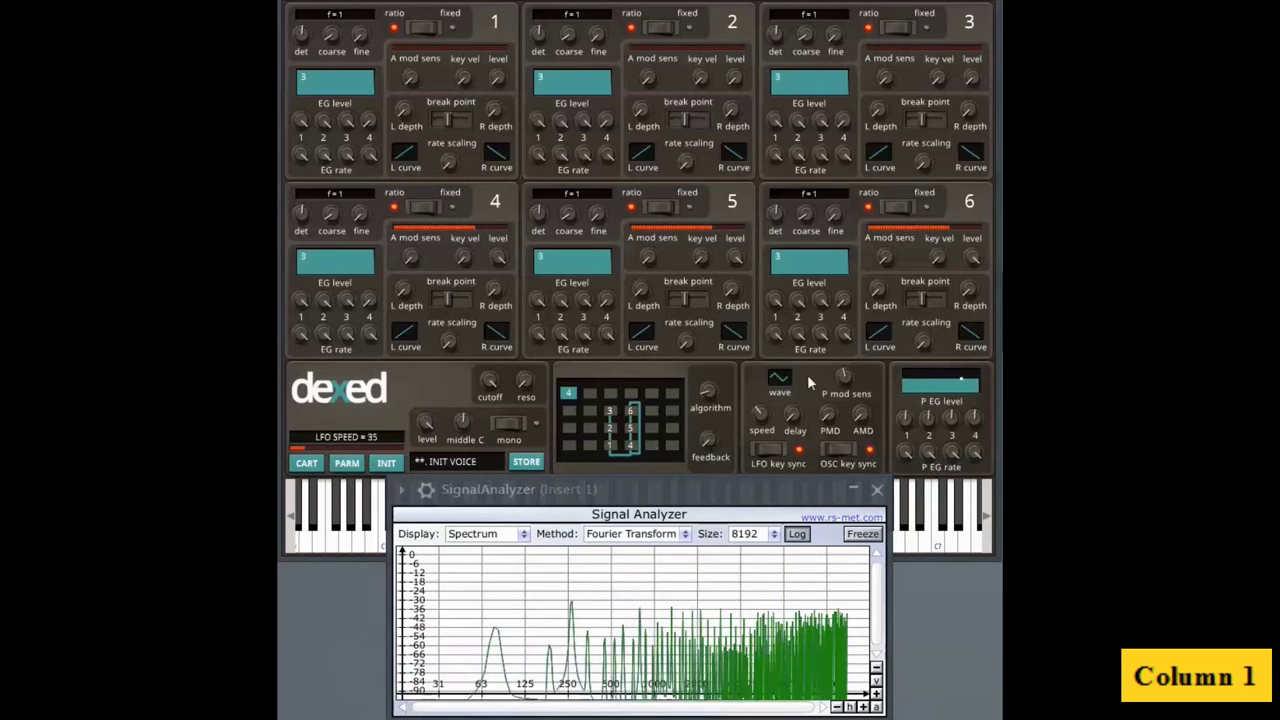
pyautogui.moveTo(970, 260); pyautogui.dragTo(970, 292)
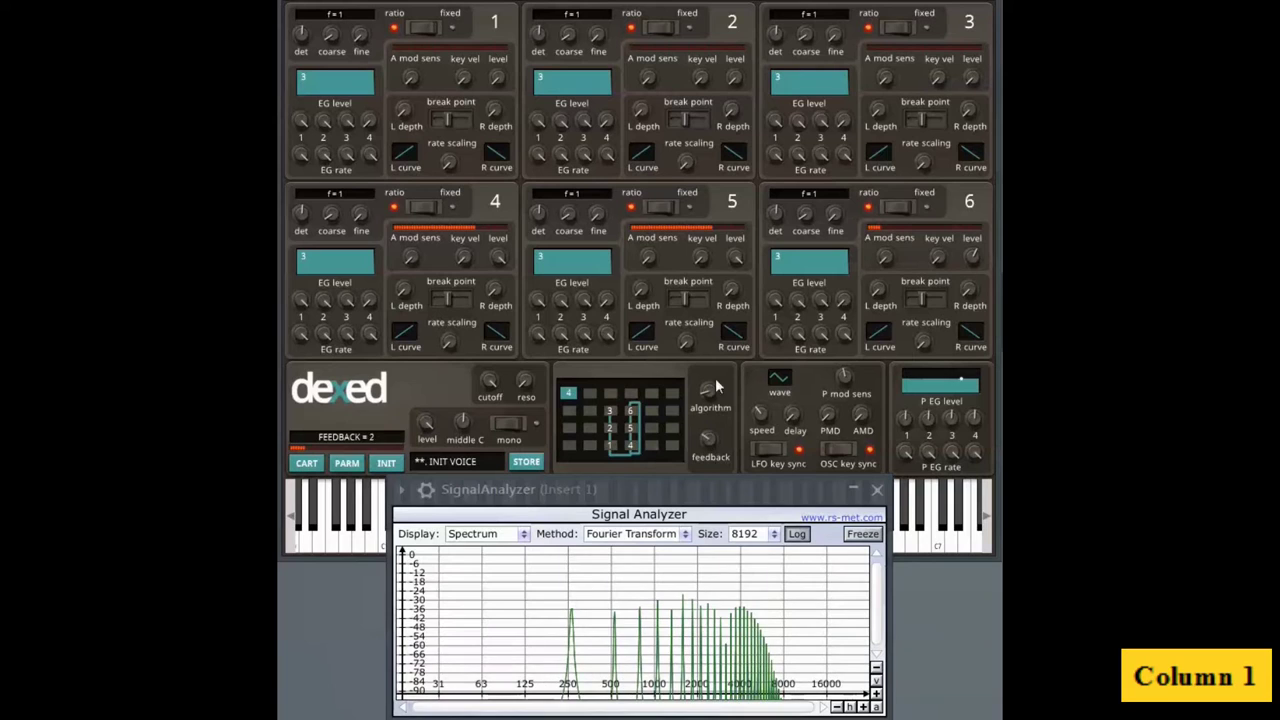
pyautogui.moveTo(712, 442); pyautogui.dragTo(719, 398)
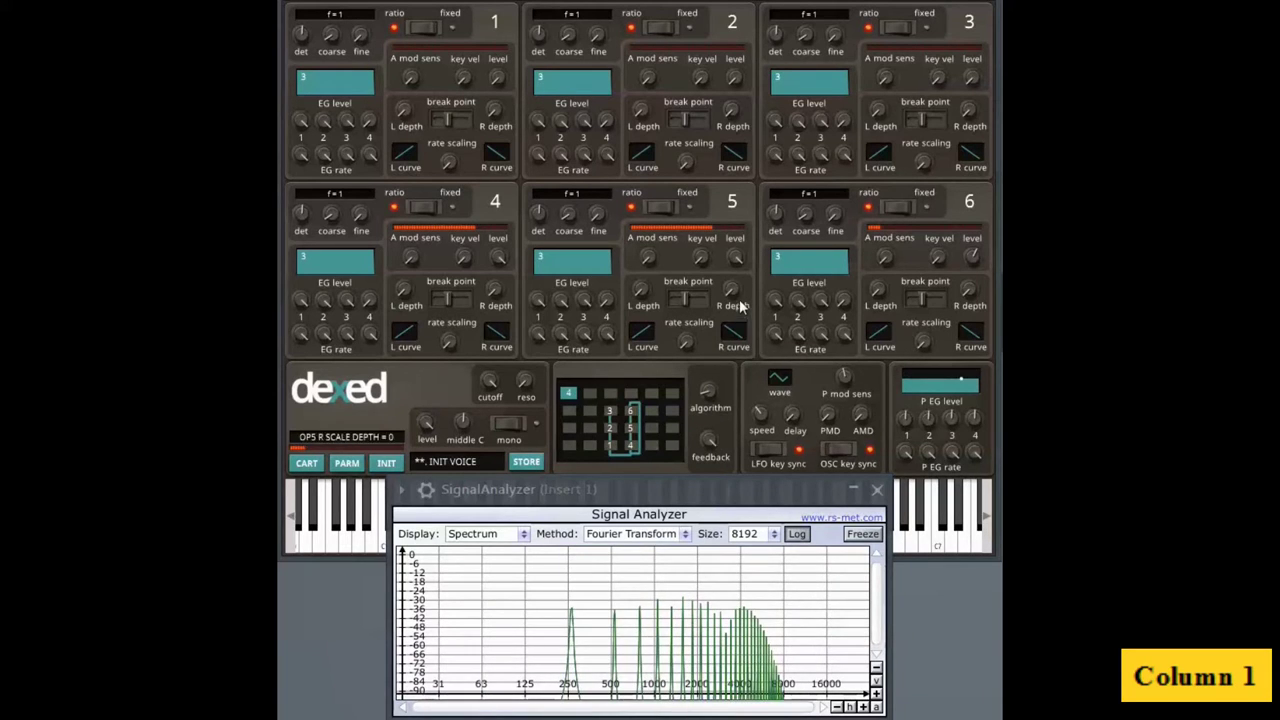
# Vary operator 5's output level downward, through values such as 58 and 36, to compare the spectrum
pyautogui.moveTo(739, 263); pyautogui.dragTo(728, 315)
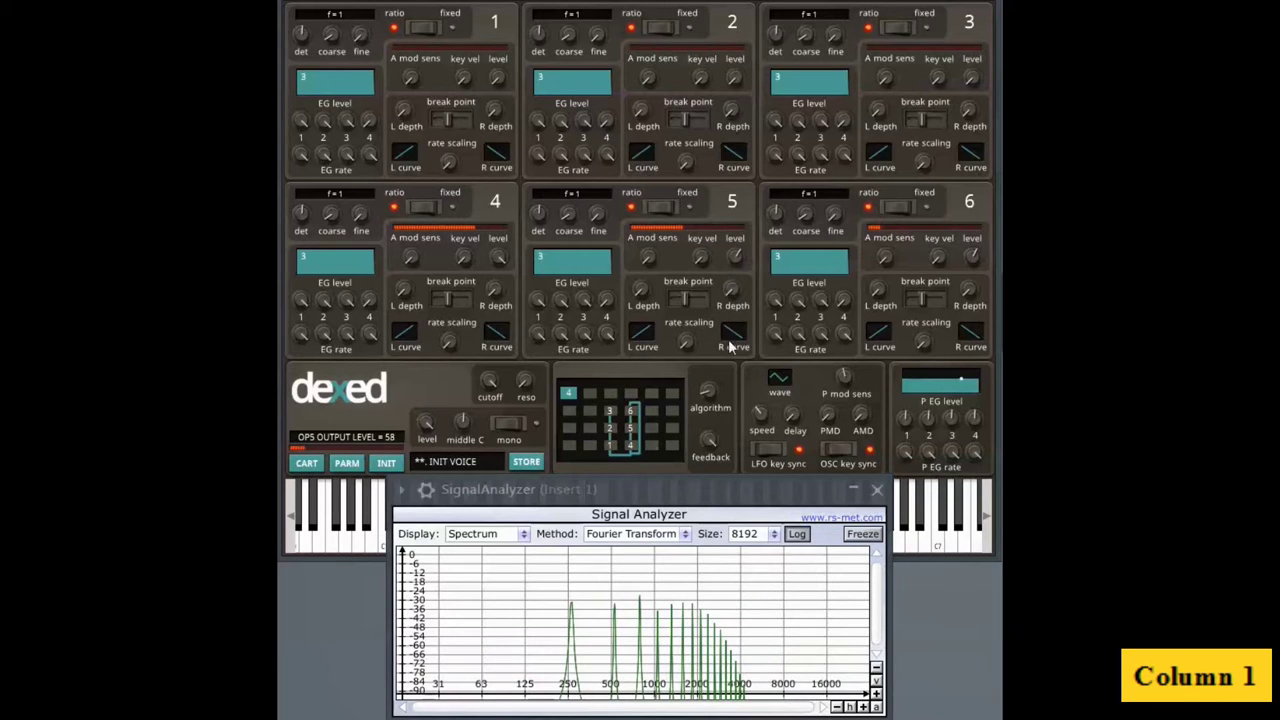
pyautogui.moveTo(730, 378); pyautogui.dragTo(732, 397)
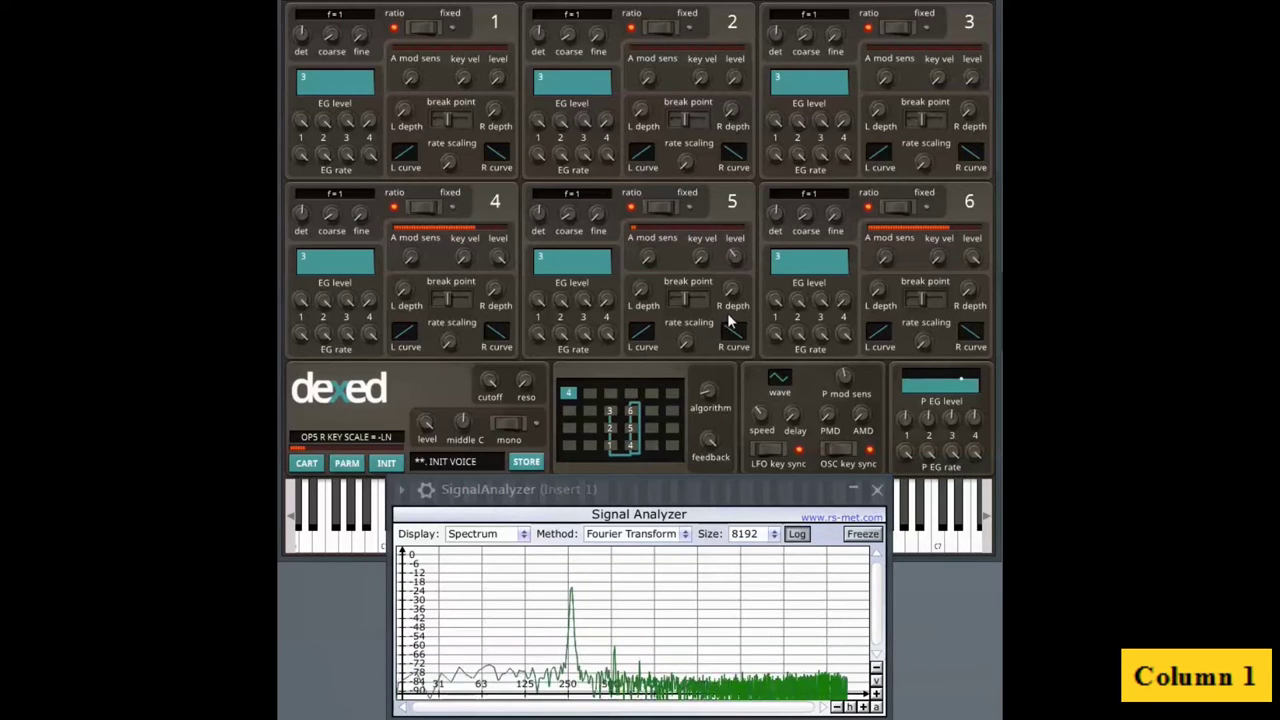
pyautogui.moveTo(736, 252)
pyautogui.mouseDown()
pyautogui.moveTo(732, 271)
pyautogui.moveTo(735, 252)
pyautogui.mouseUp()
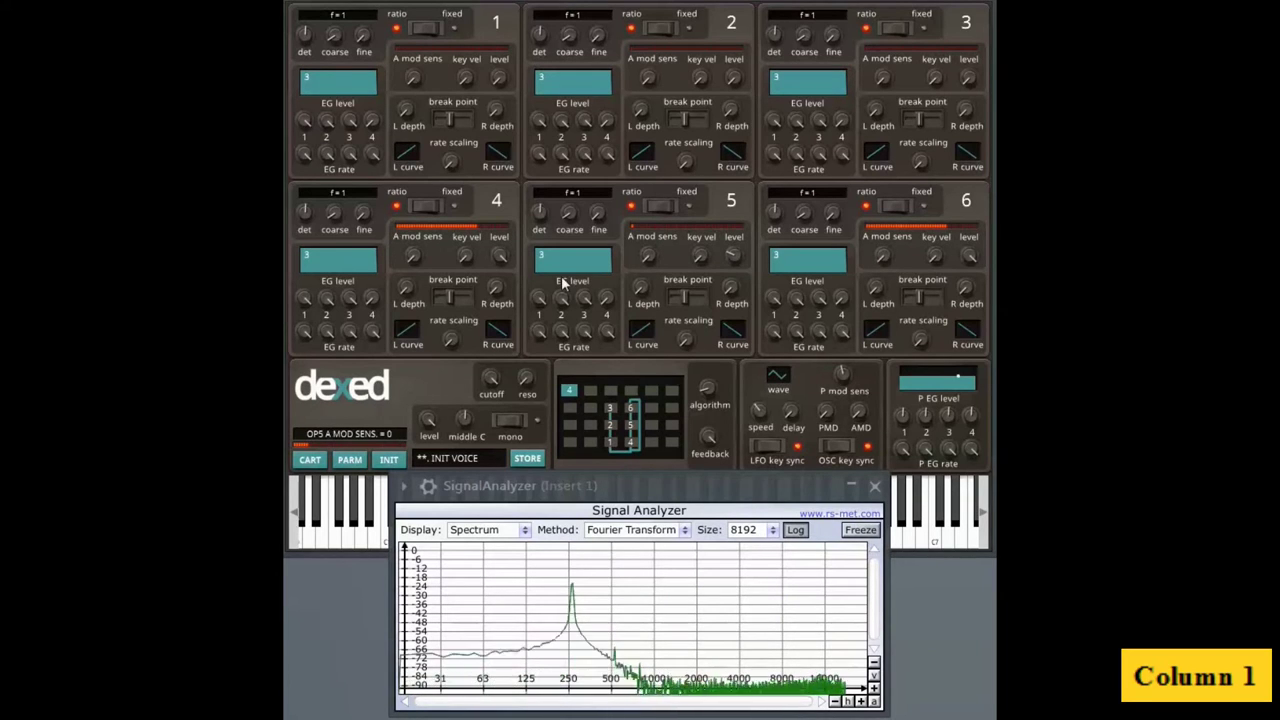
pyautogui.moveTo(737, 257); pyautogui.dragTo(734, 251)
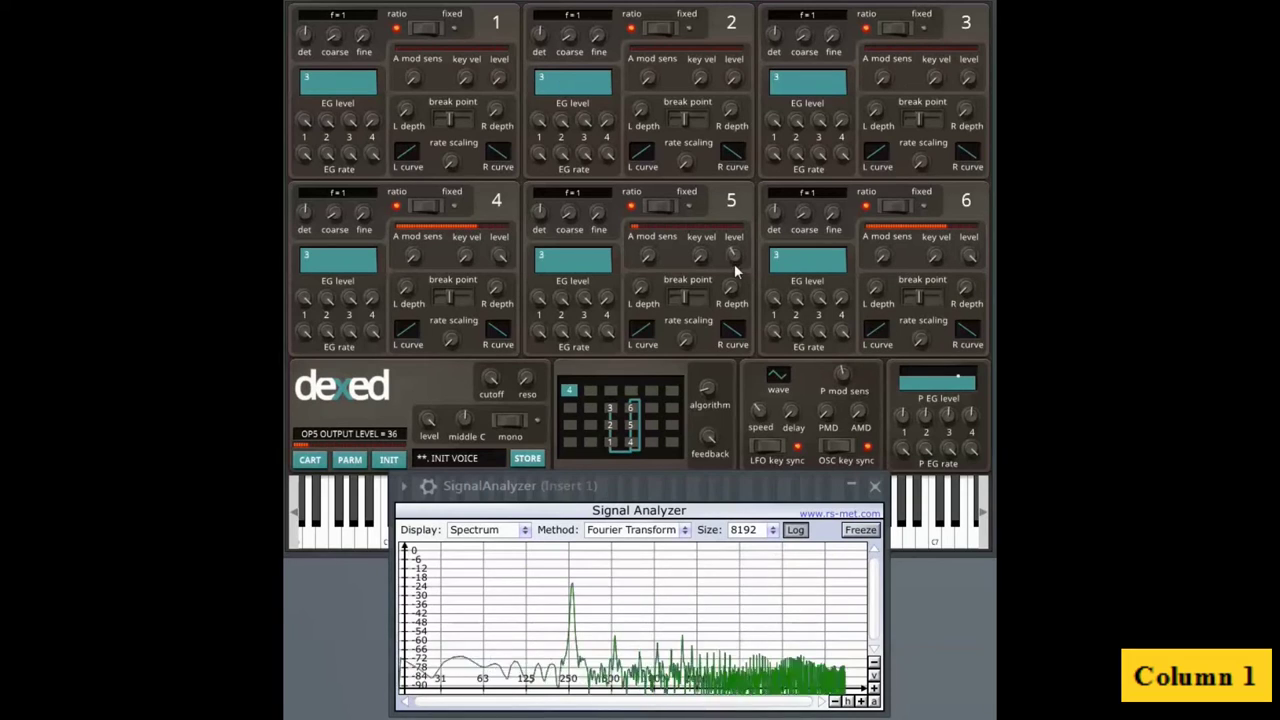
pyautogui.scroll(-5, 735, 262)
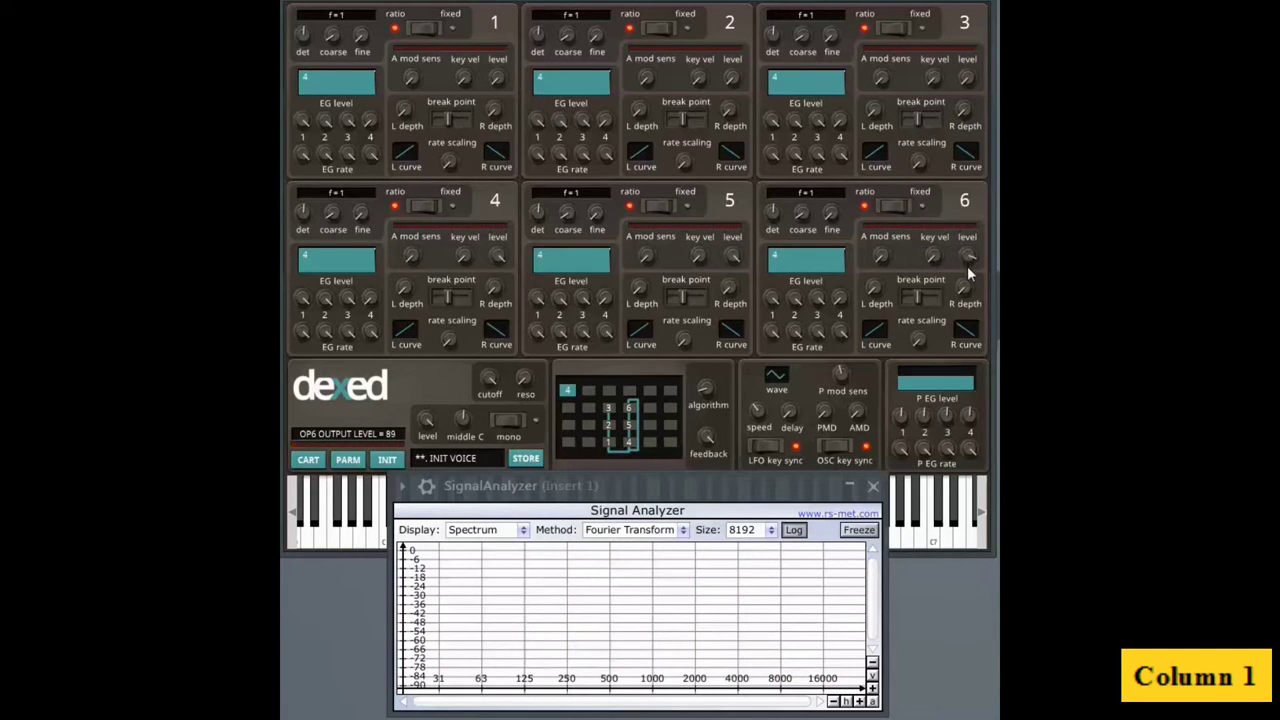
# Lower operator 6's output level to 0 and return it to 99
pyautogui.moveTo(967, 257); pyautogui.dragTo(965, 261)
pyautogui.moveTo(963, 258); pyautogui.dragTo(974, 263)
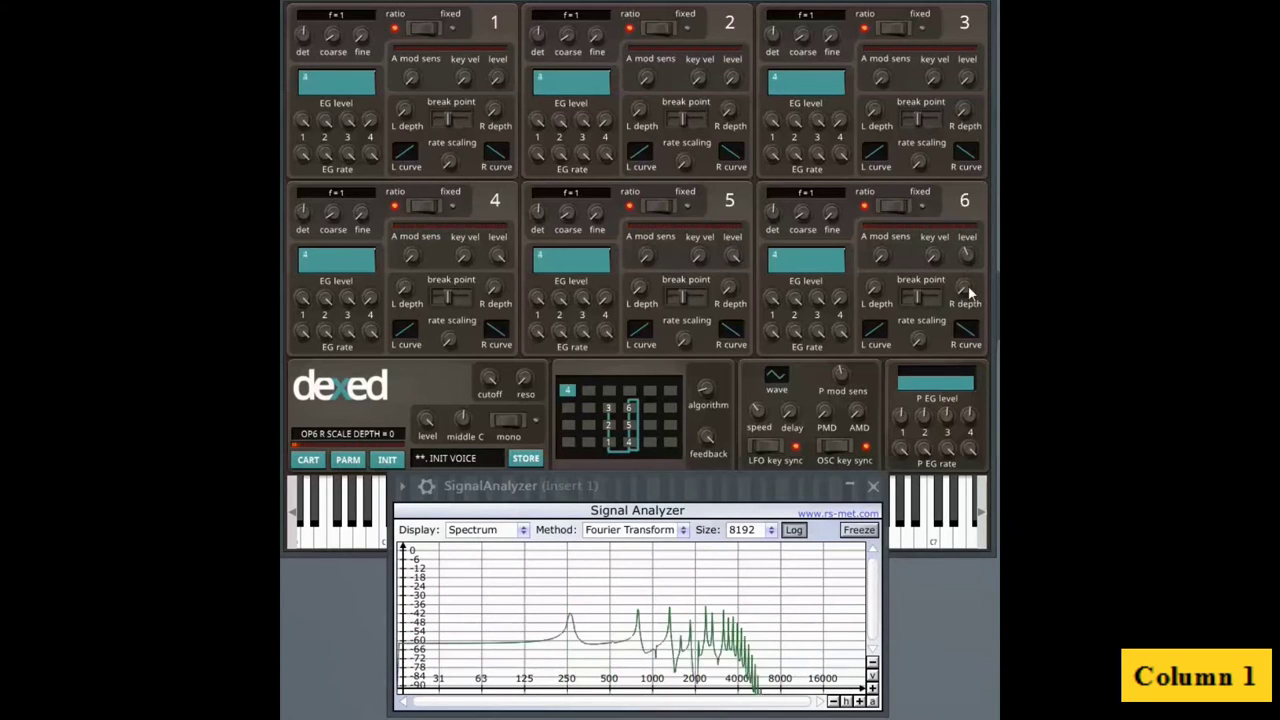
pyautogui.moveTo(966, 255); pyautogui.dragTo(982, 306)
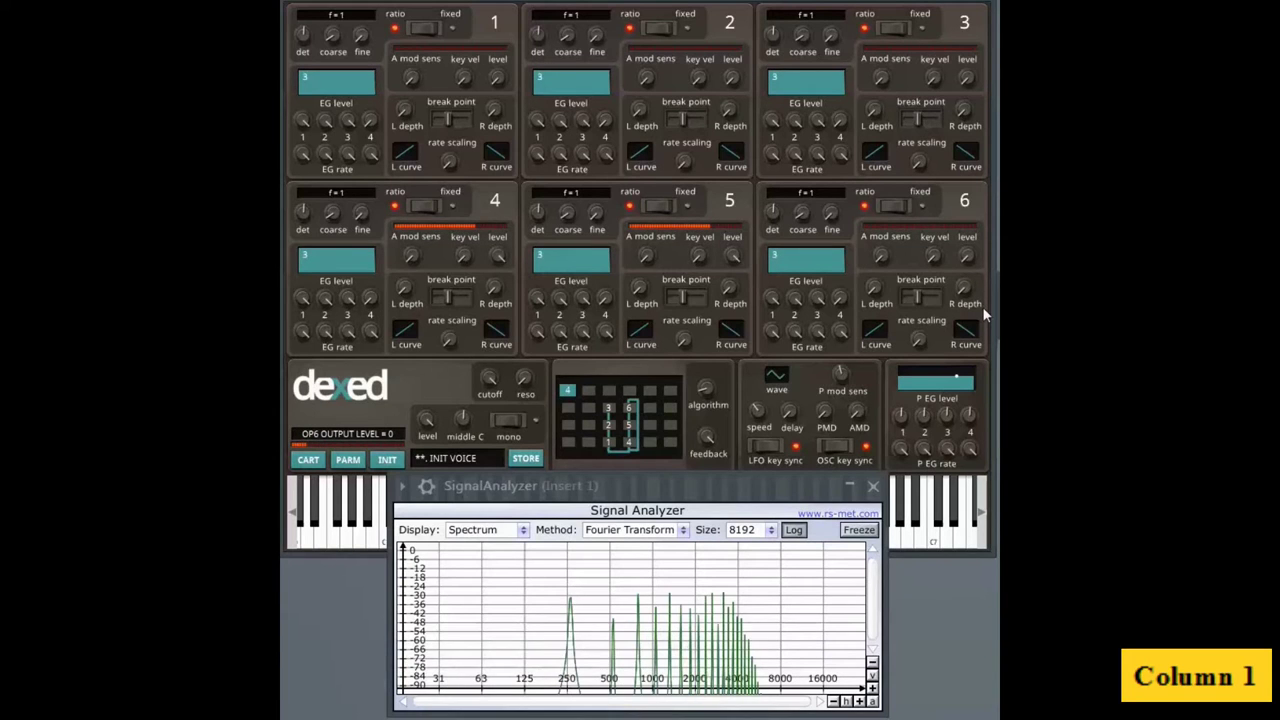
pyautogui.doubleClick(968, 257)
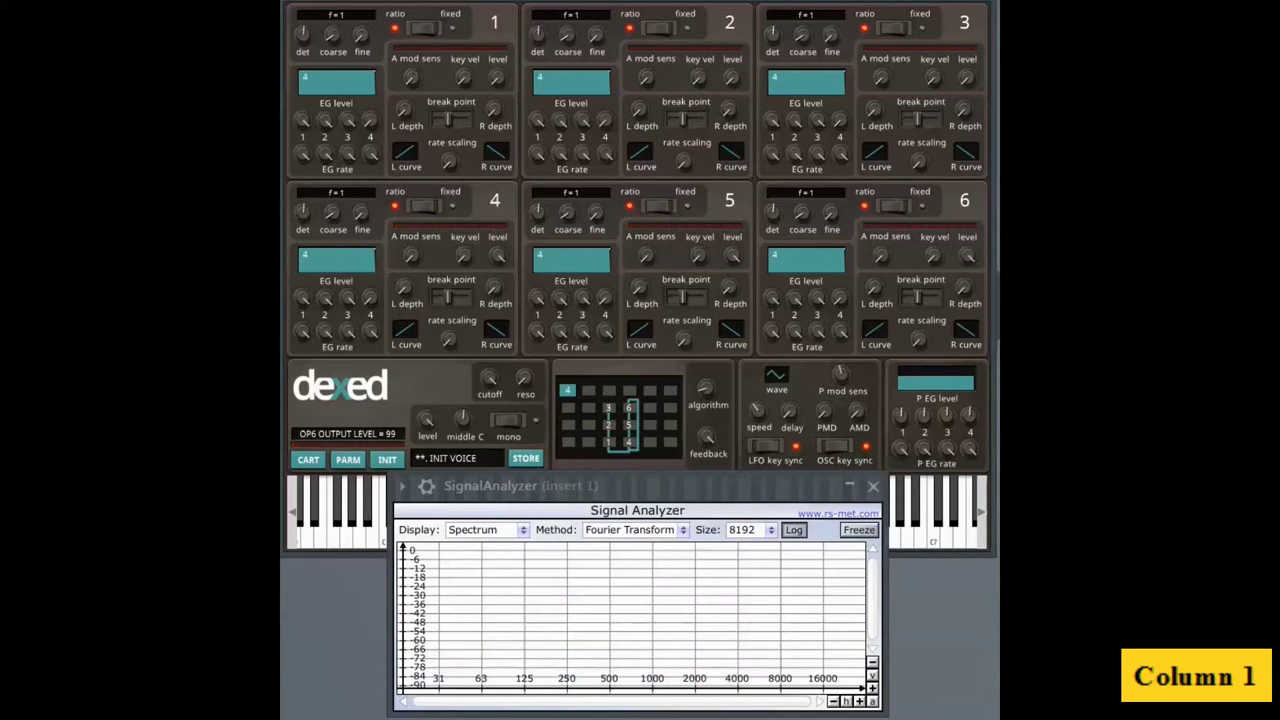
pyautogui.moveTo(734, 258)
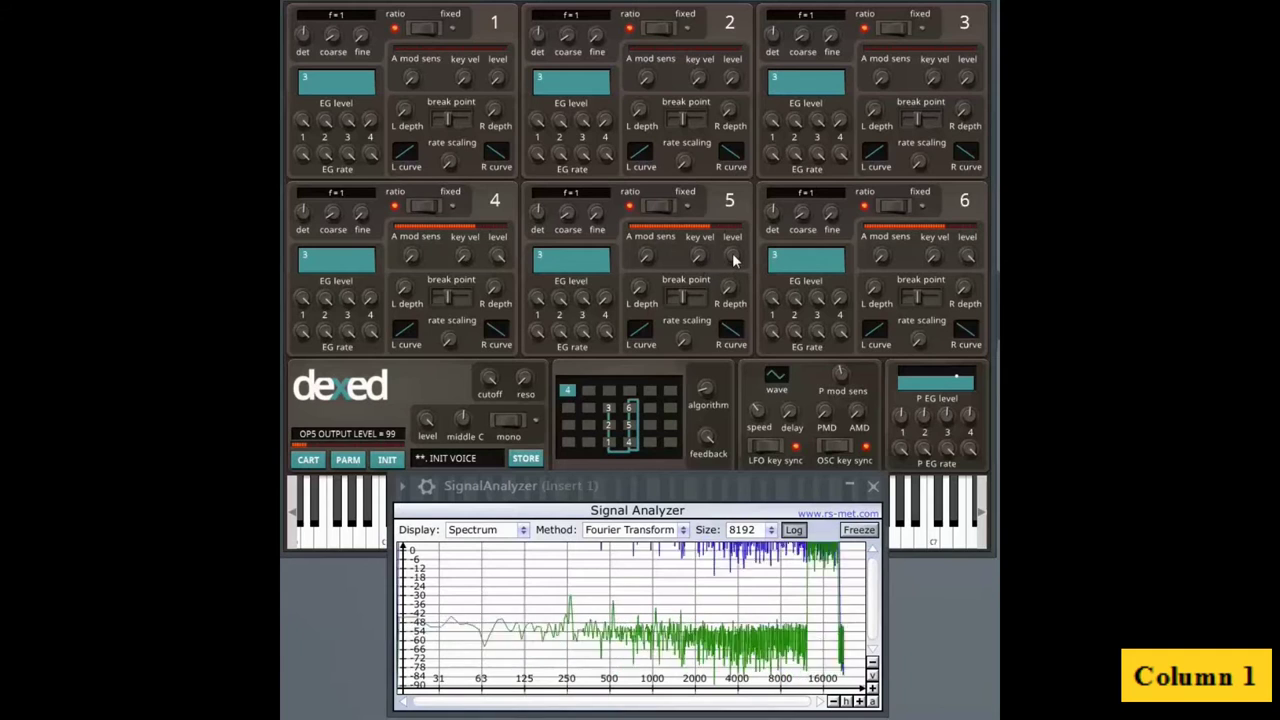
# Lower operator 5's output level gradually through 96, 81, 73, 54, 46 and 38 and further down to compare the spectrum
pyautogui.scroll(-3, 732, 257)
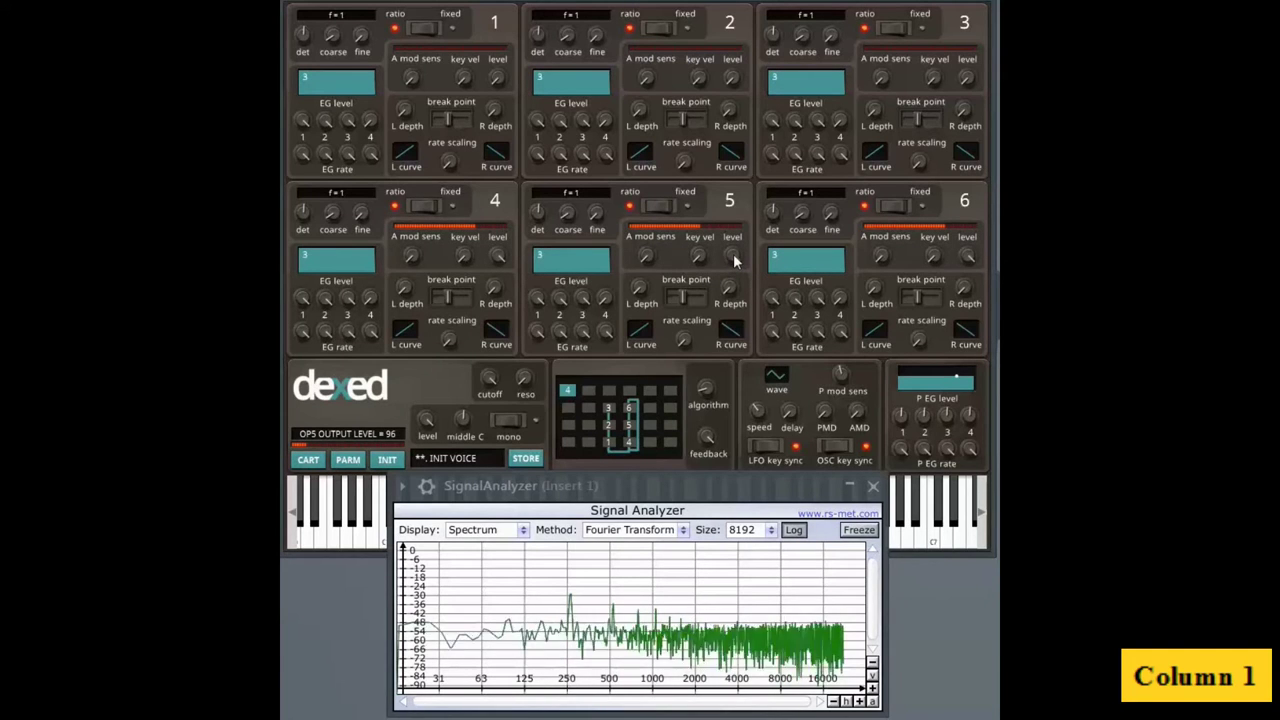
pyautogui.scroll(-3, 732, 257)
pyautogui.scroll(-7, 731, 266)
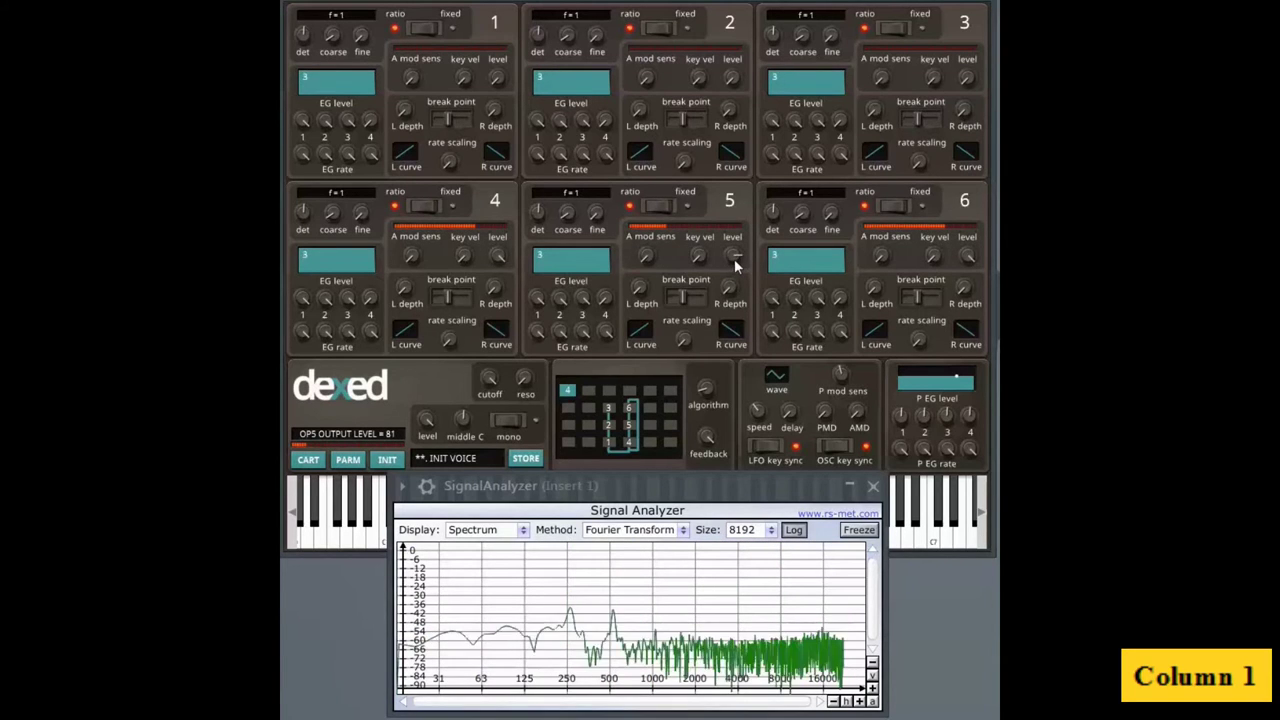
pyautogui.scroll(-8, 733, 259)
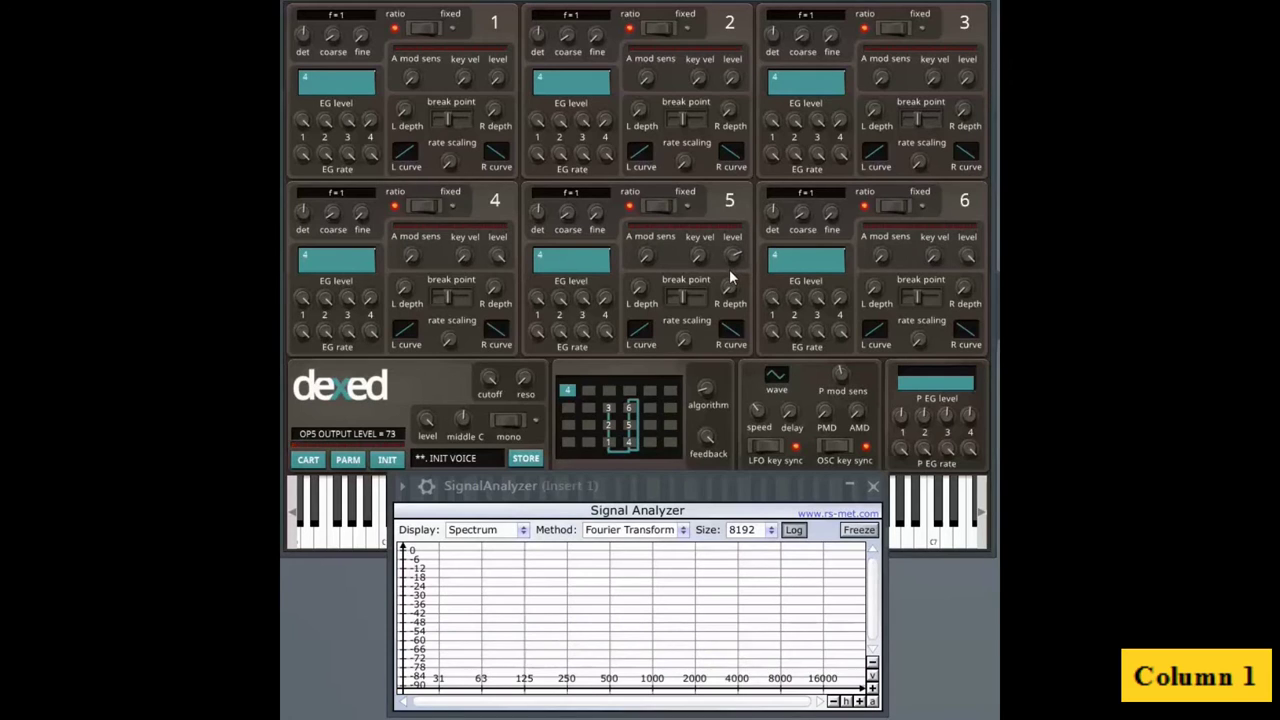
pyautogui.scroll(-7, 733, 259)
pyautogui.scroll(-6, 733, 258)
pyautogui.scroll(-14, 733, 259)
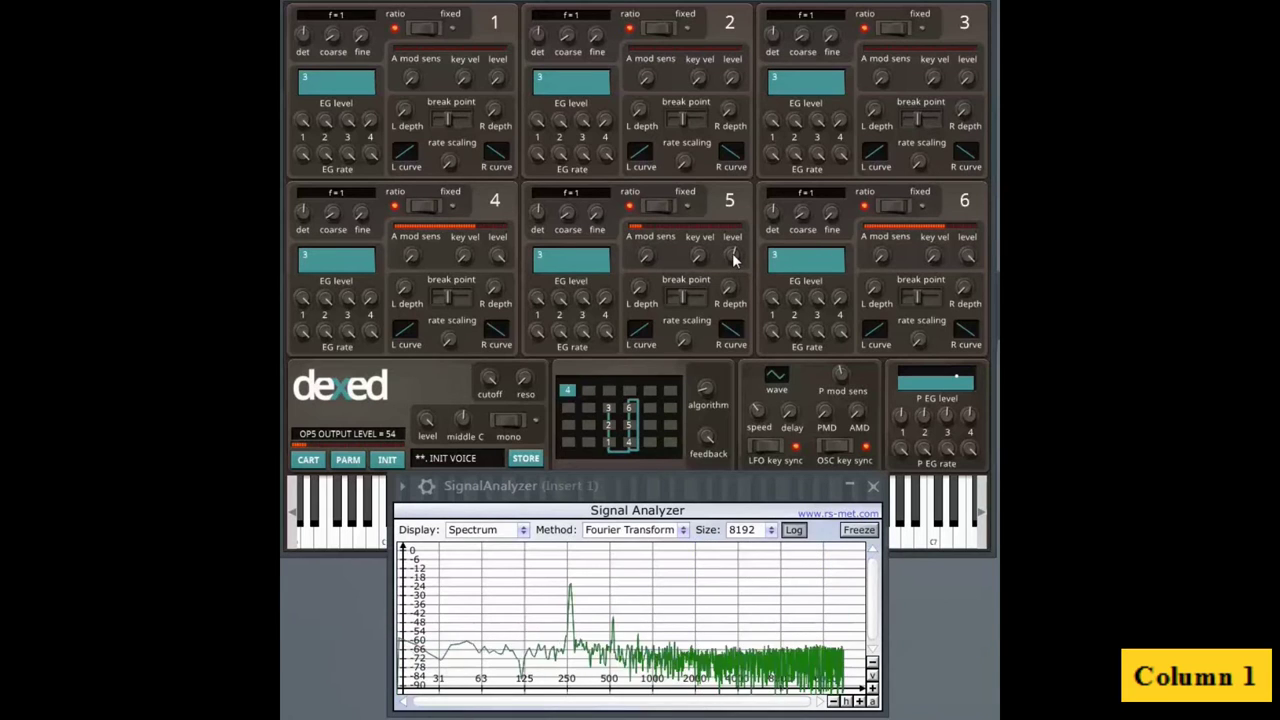
pyautogui.scroll(-8, 731, 256)
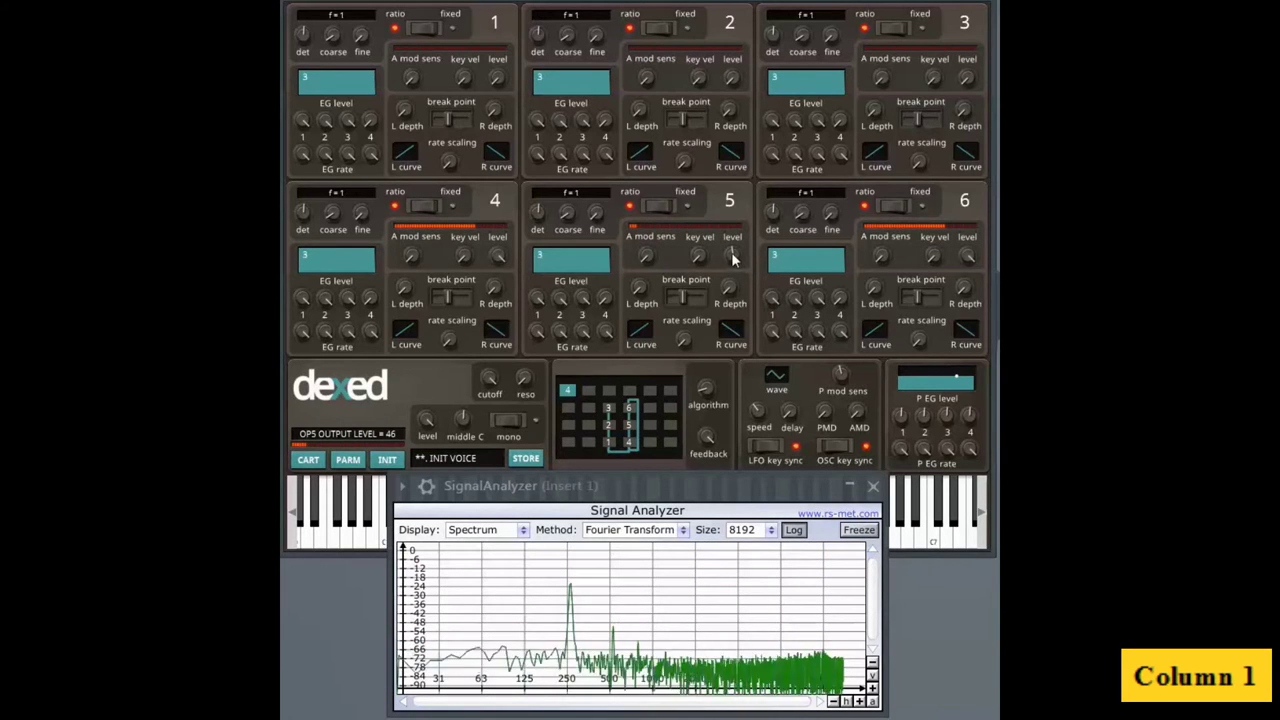
pyautogui.scroll(-7, 731, 258)
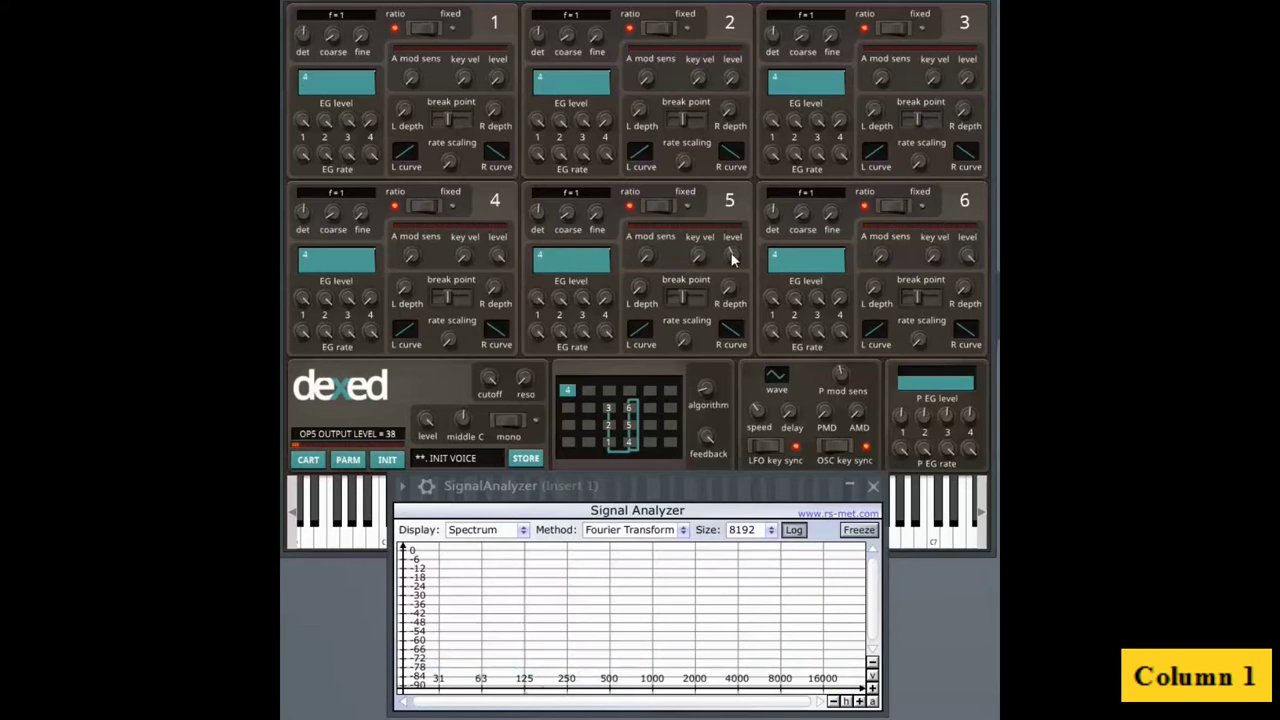
pyautogui.scroll(-3, 731, 258)
pyautogui.scroll(-15, 731, 256)
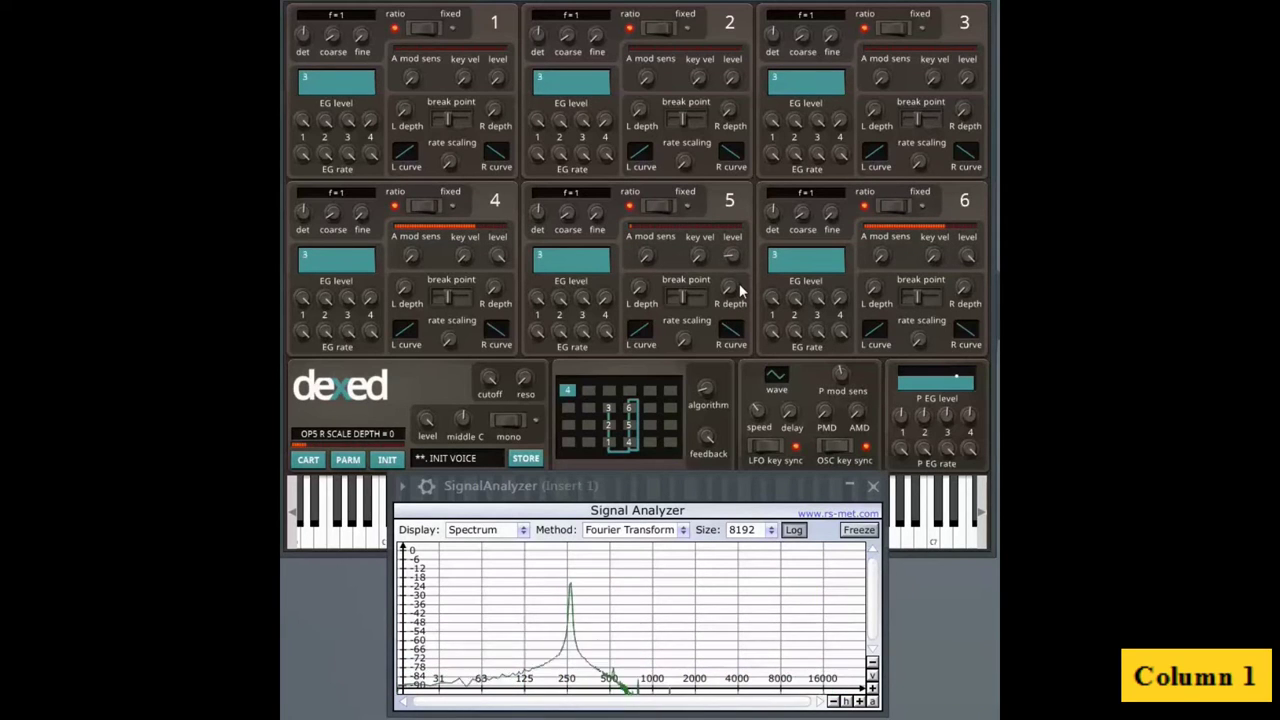
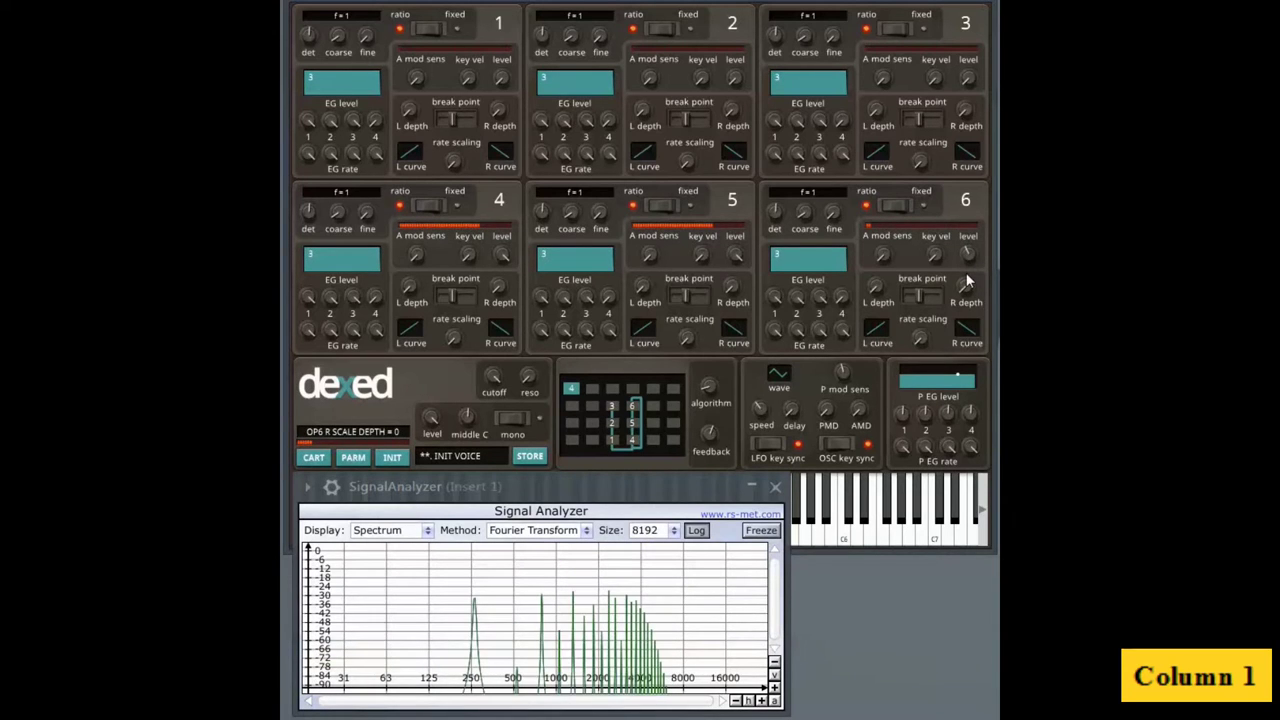
# Raise operator 6's output level to maximum and reduce operator 5's output level
pyautogui.moveTo(968, 254); pyautogui.dragTo(973, 204)
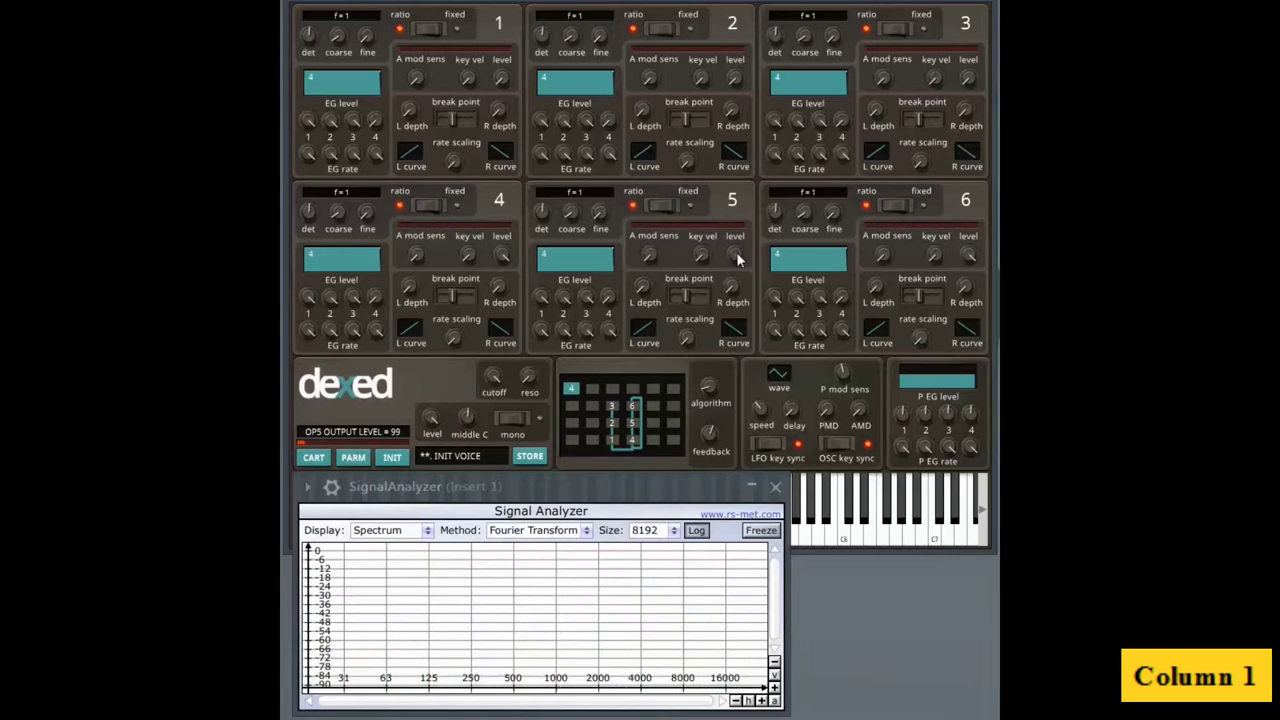
pyautogui.moveTo(740, 260); pyautogui.dragTo(737, 364)
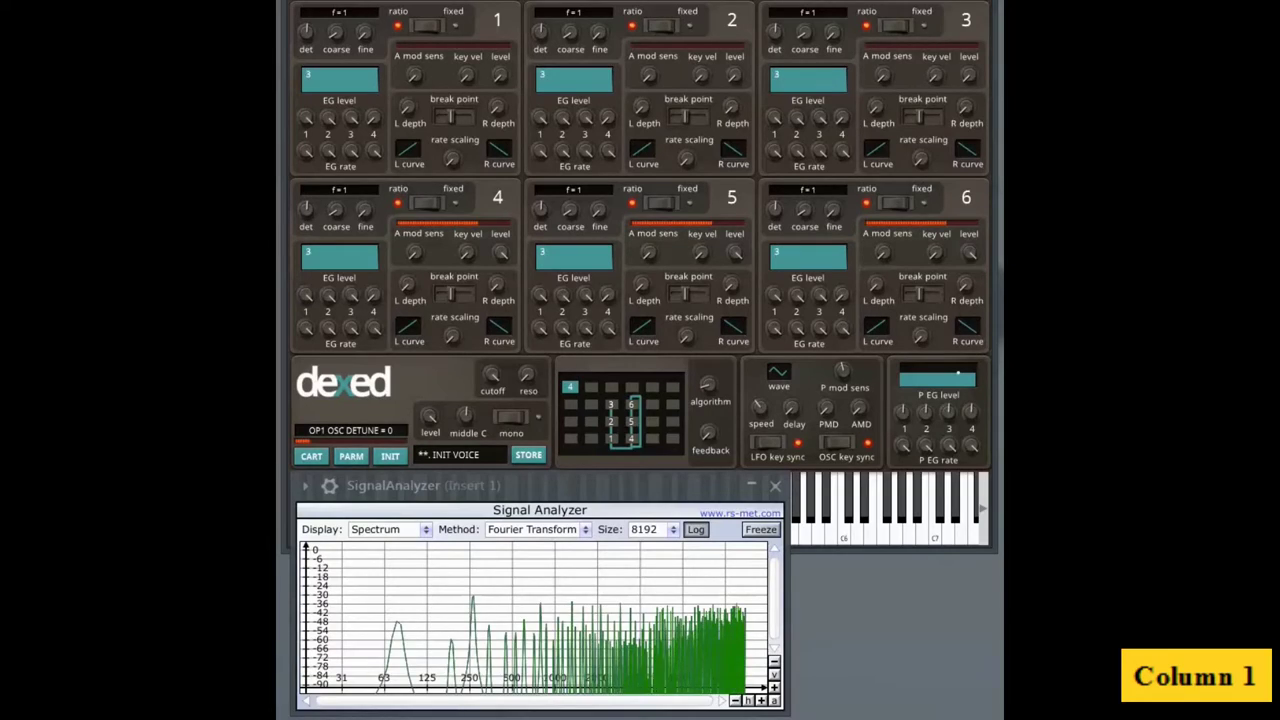
# Raise the feedback through 1, 3, 4 and 6 to compare the spectrum
pyautogui.moveTo(711, 440)
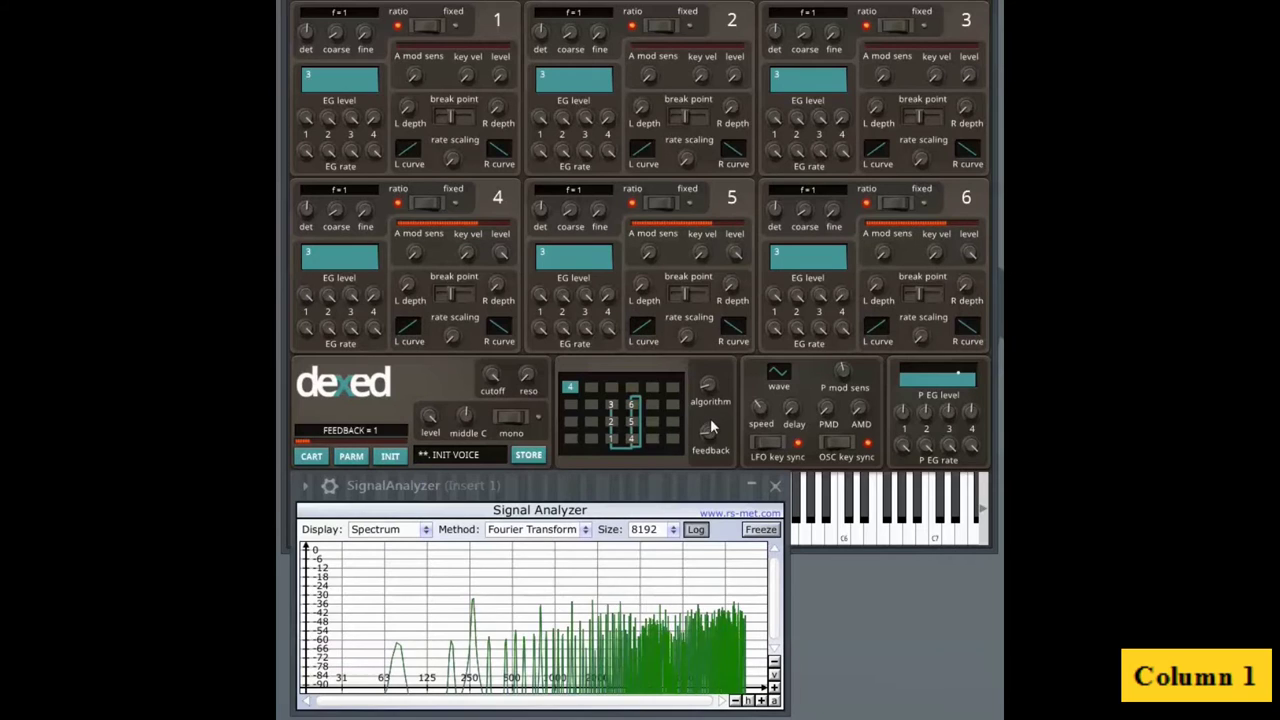
pyautogui.moveTo(712, 440); pyautogui.dragTo(714, 421)
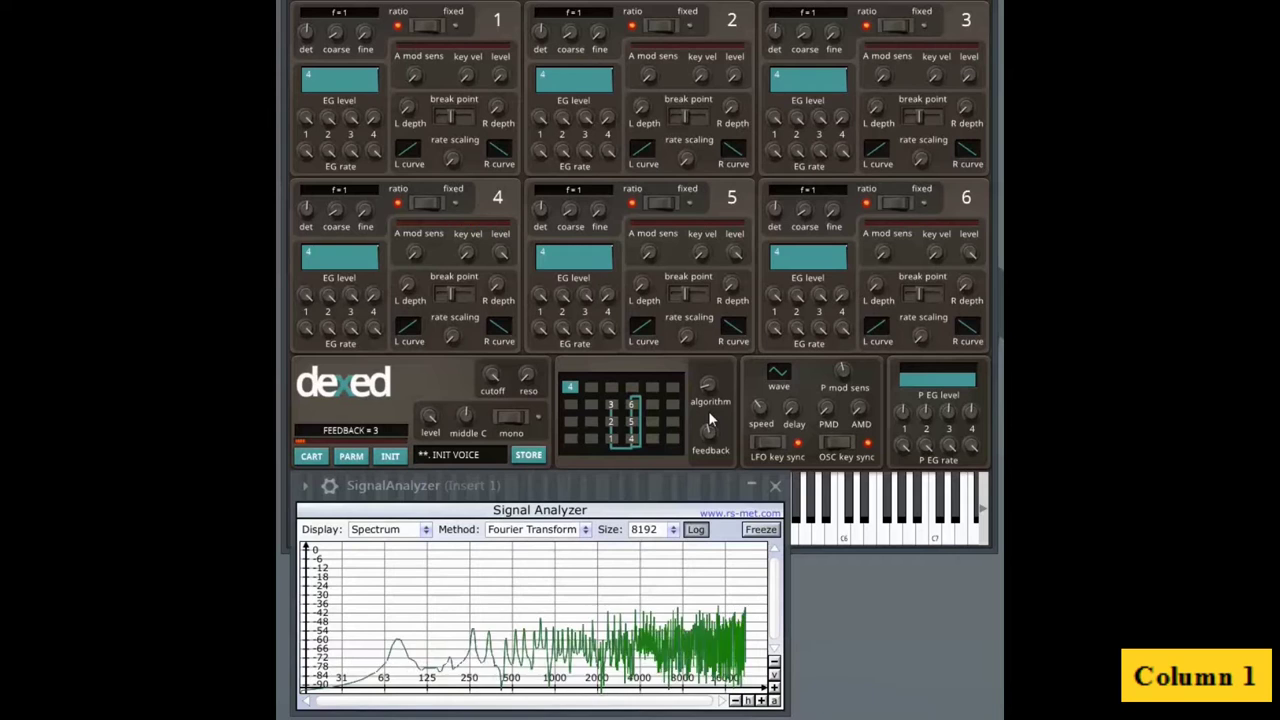
pyautogui.scroll(1, 708, 425)
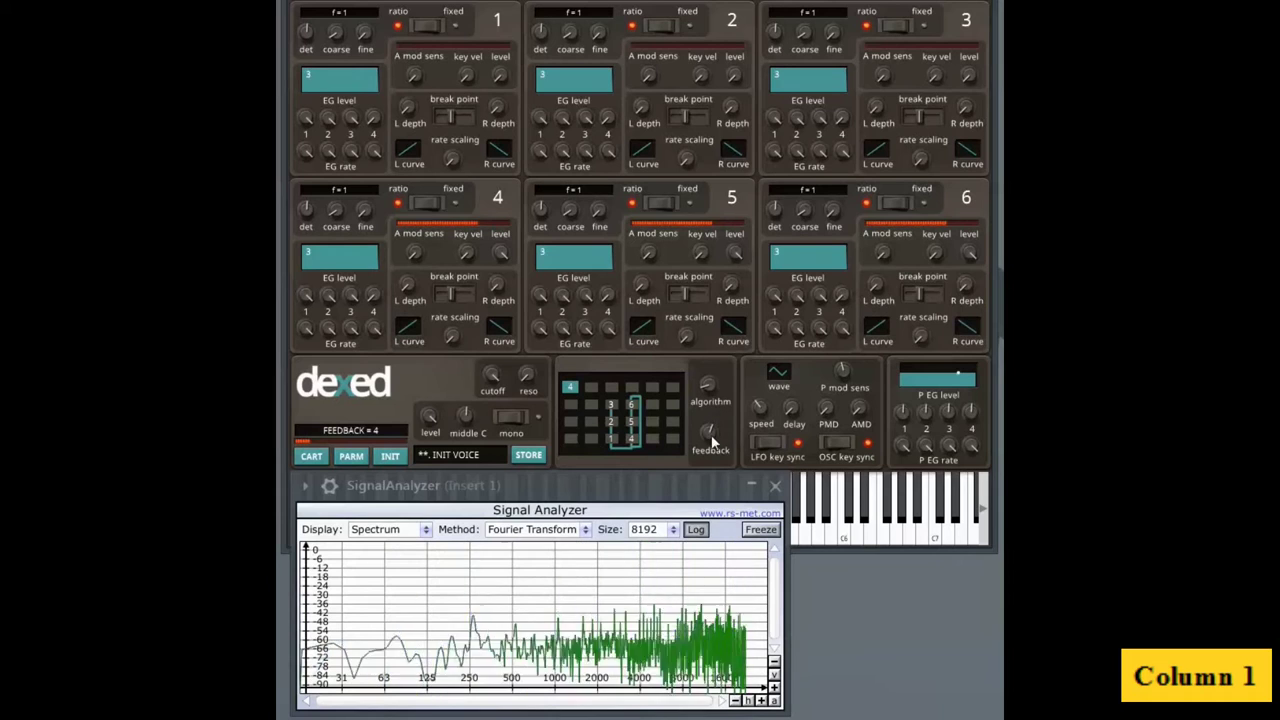
pyautogui.scroll(1, 710, 428)
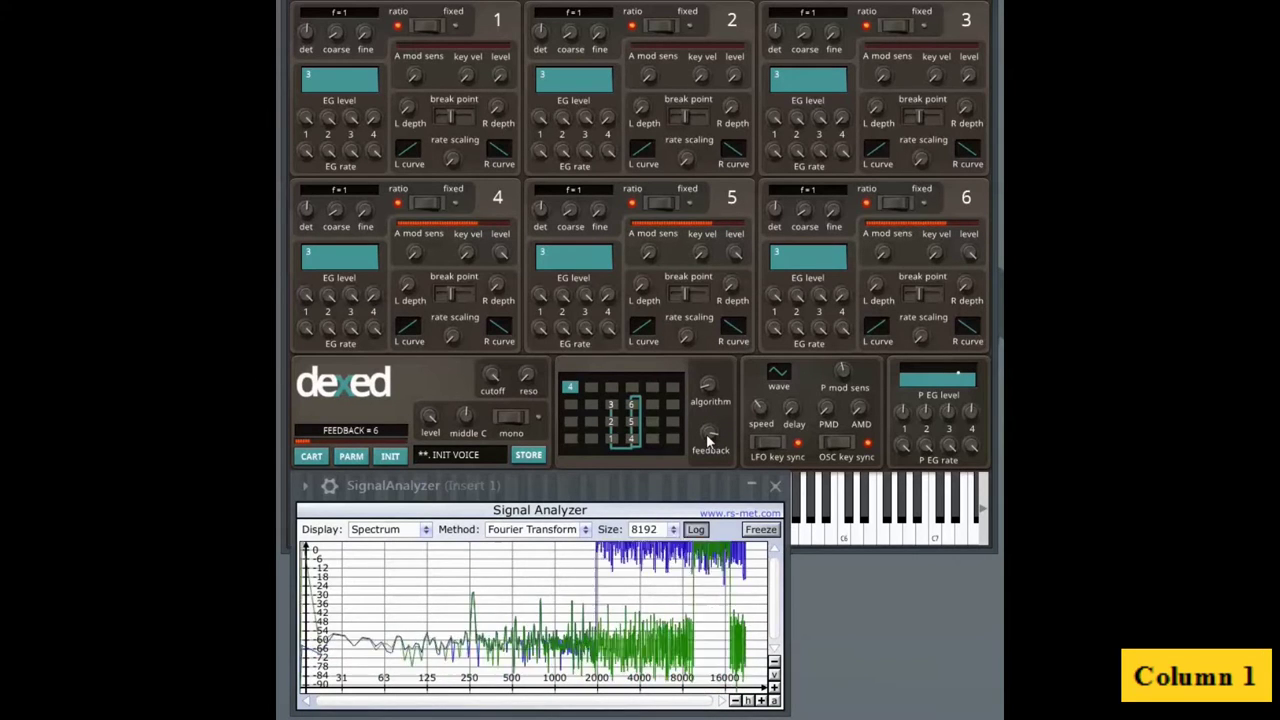
pyautogui.moveTo(722, 399)
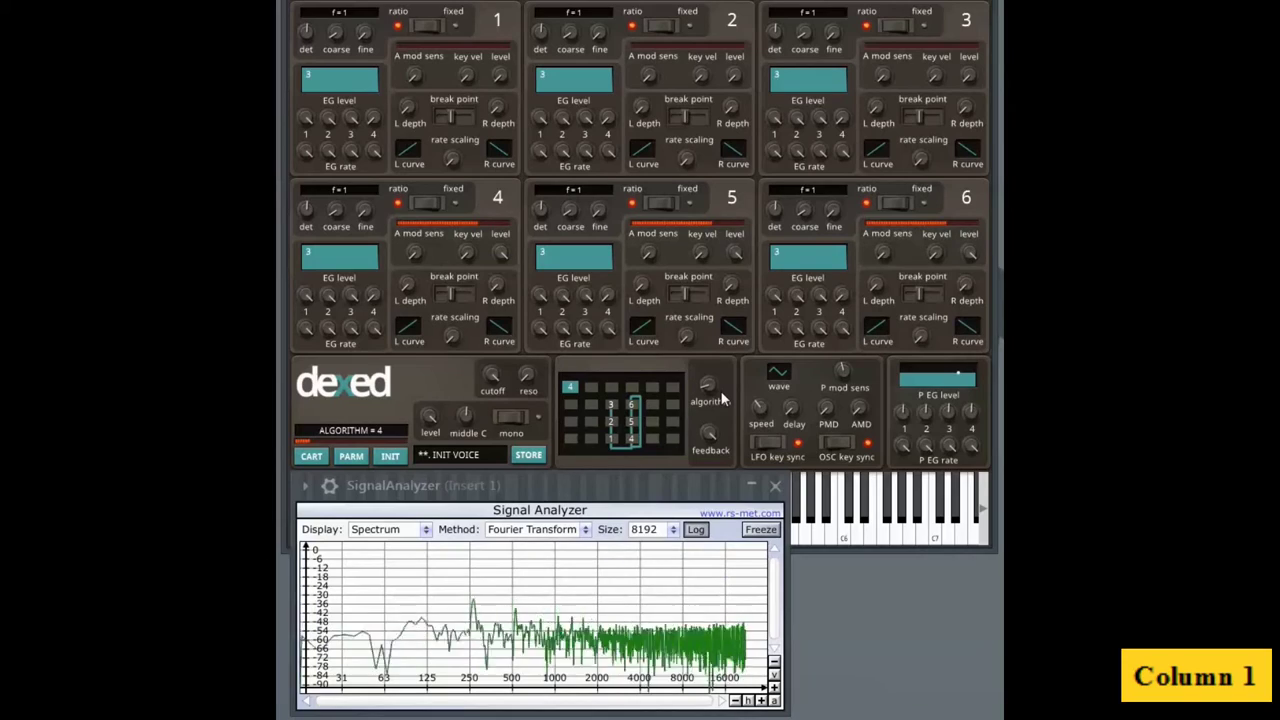
pyautogui.moveTo(778, 442)
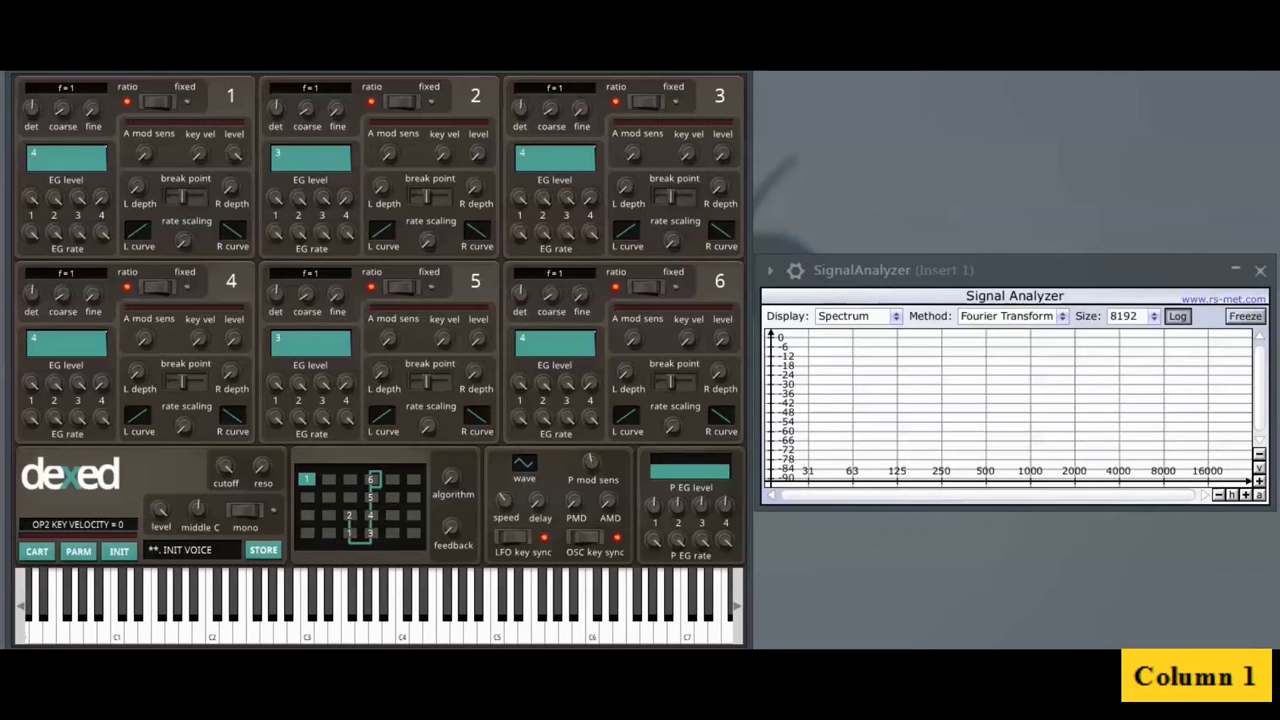
# Load the CLAV 2 voice from the currently loaded cartridge and return to the voice editor
pyautogui.click(40, 552)
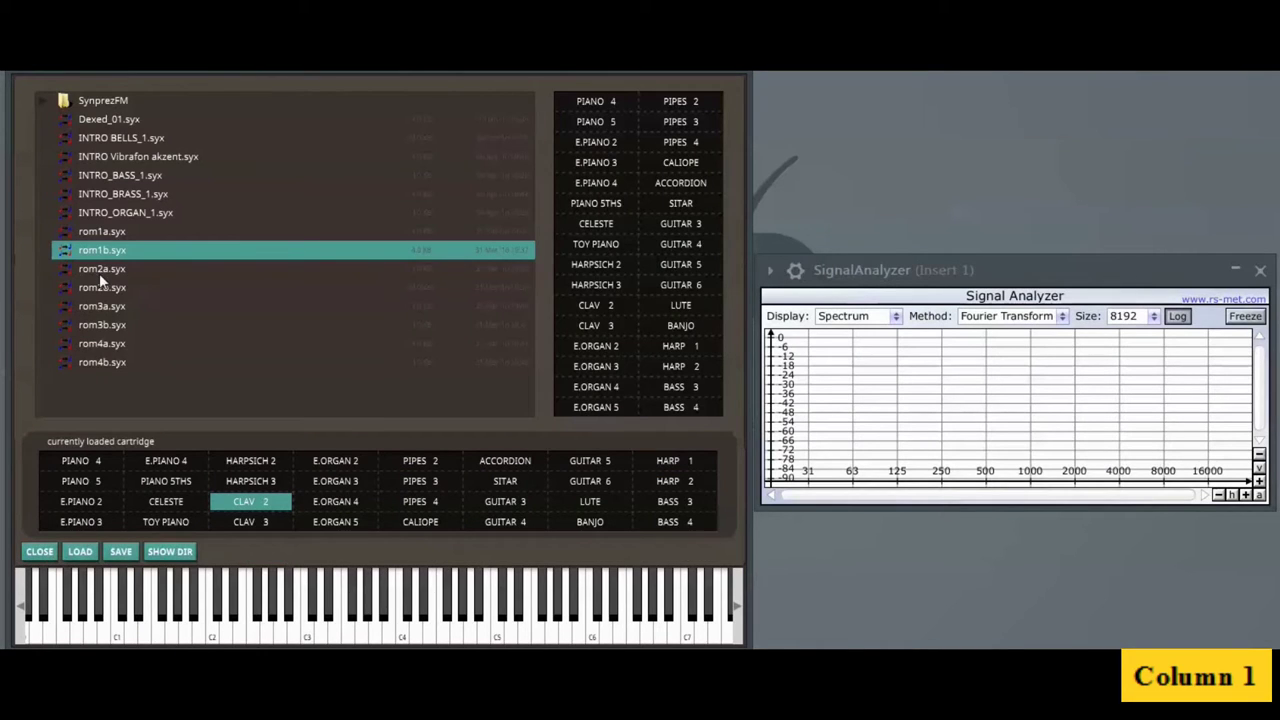
pyautogui.click(115, 459)
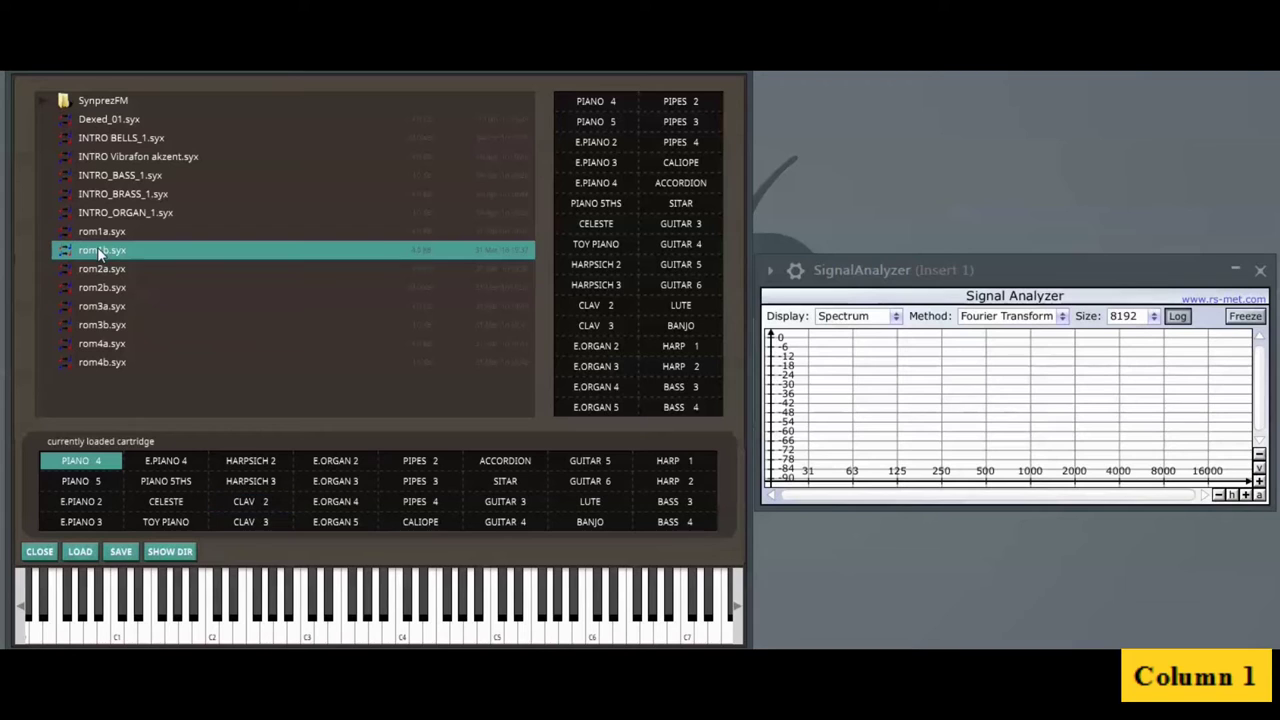
pyautogui.click(260, 499)
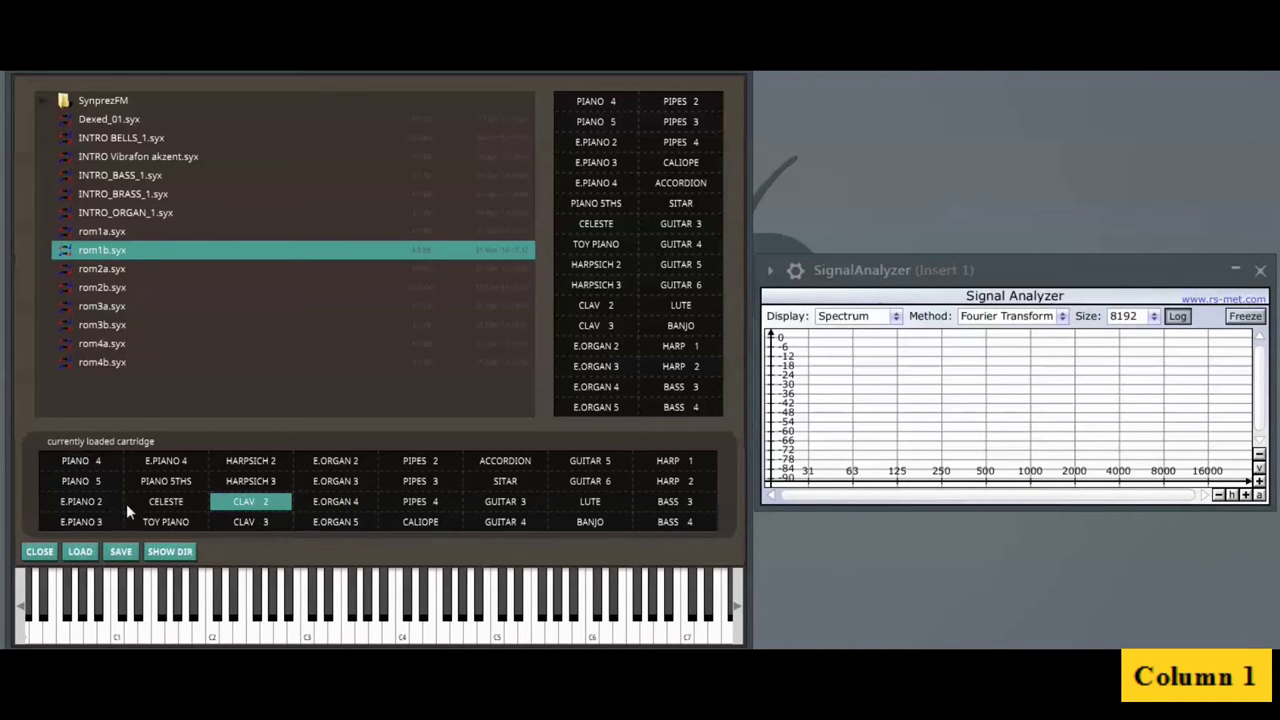
pyautogui.click(39, 551)
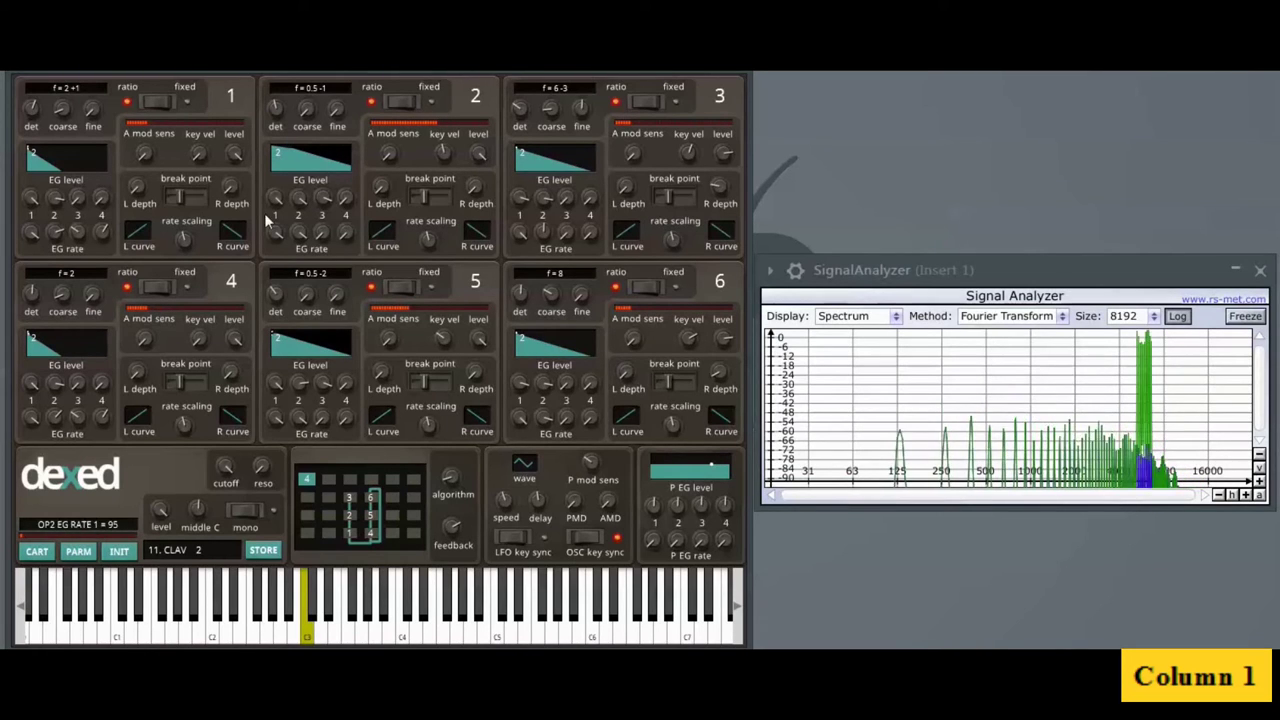
# Set operator 1's output level to 0 in the CLAV 2 voice and adjust the feedback
pyautogui.moveTo(234, 153); pyautogui.dragTo(290, 412)
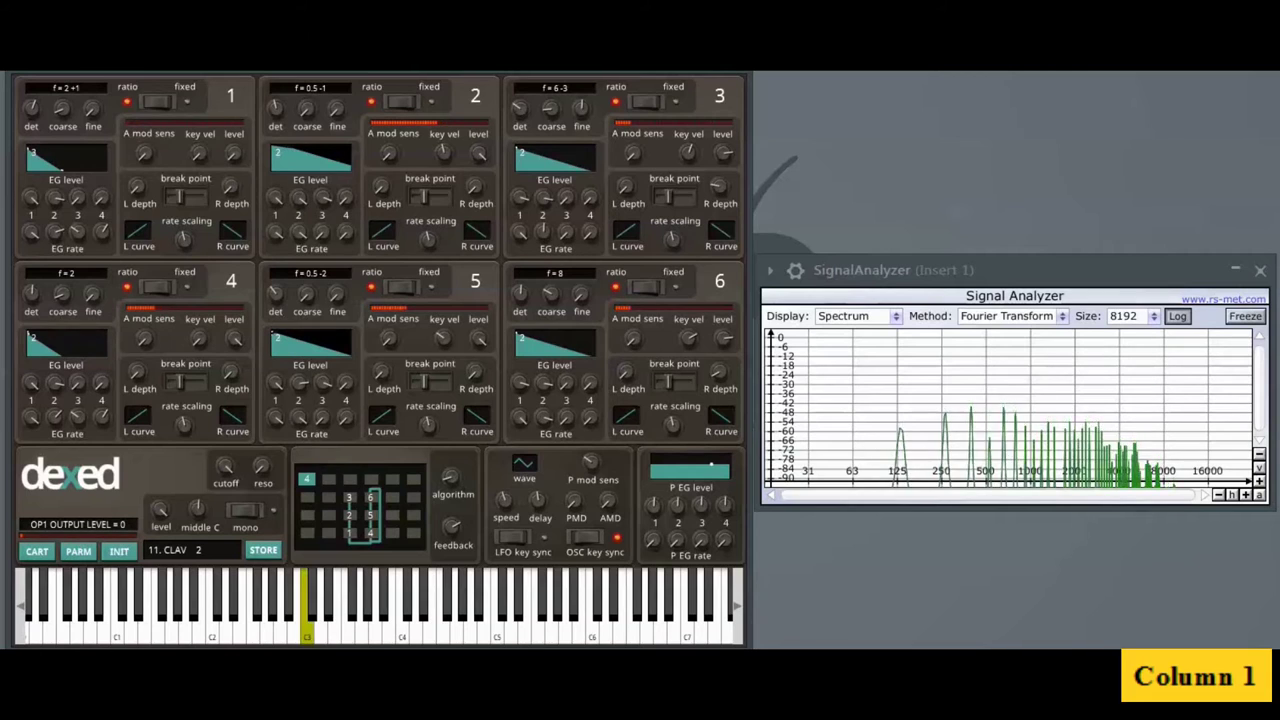
pyautogui.moveTo(455, 535); pyautogui.dragTo(490, 365)
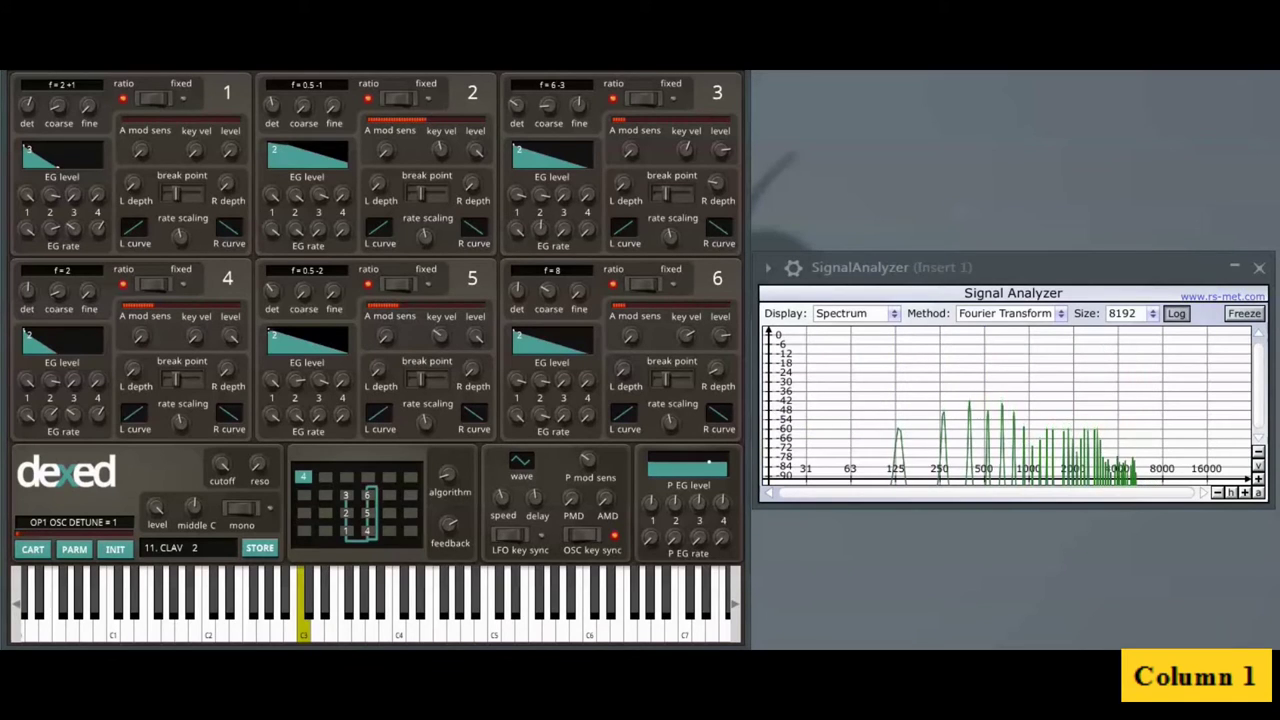
# Set operator 6's output level to 99 and vary the feedback upward to compare the CLAV 2 spectrum
pyautogui.moveTo(717, 337)
pyautogui.moveTo(723, 342); pyautogui.dragTo(739, 269)
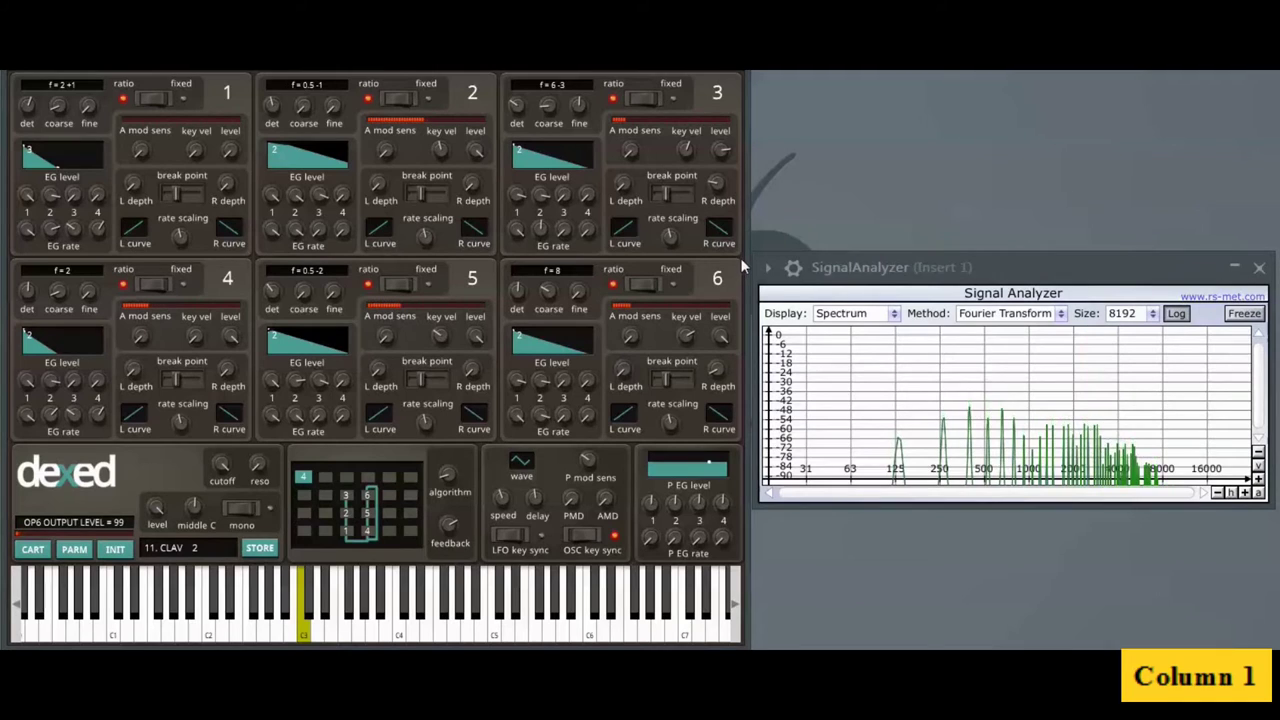
pyautogui.moveTo(448, 525)
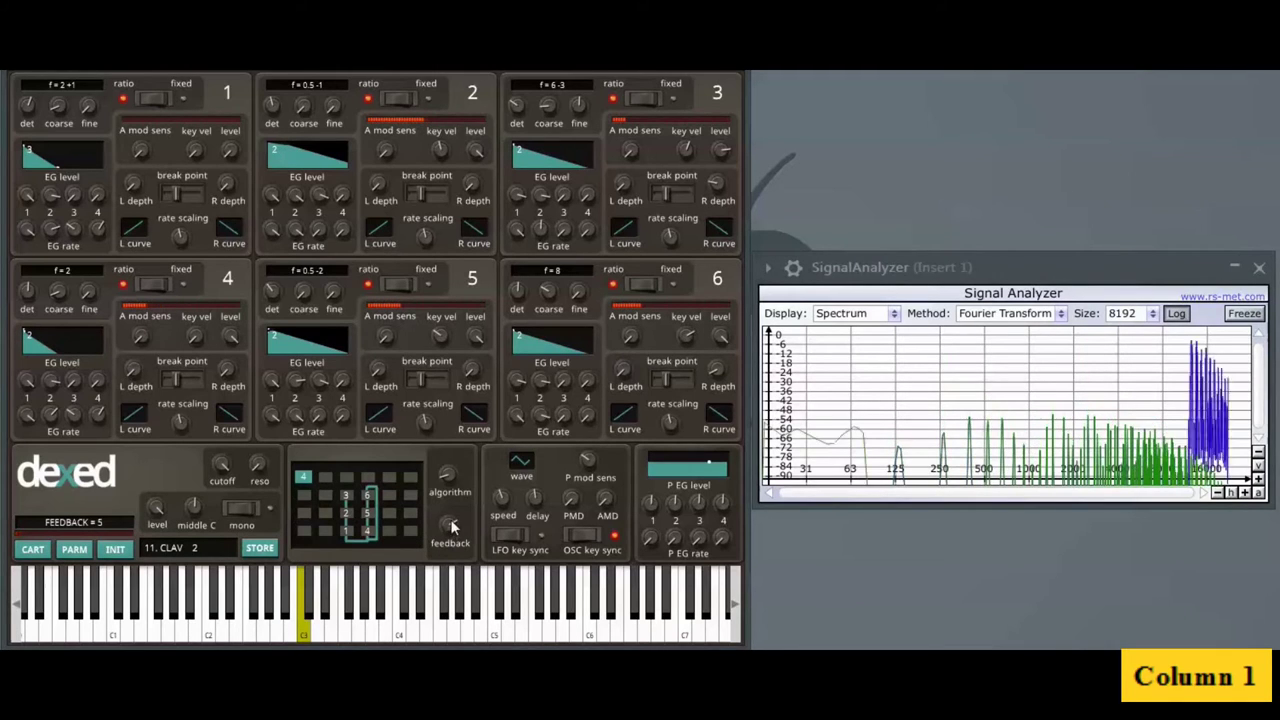
pyautogui.moveTo(451, 527); pyautogui.dragTo(463, 414)
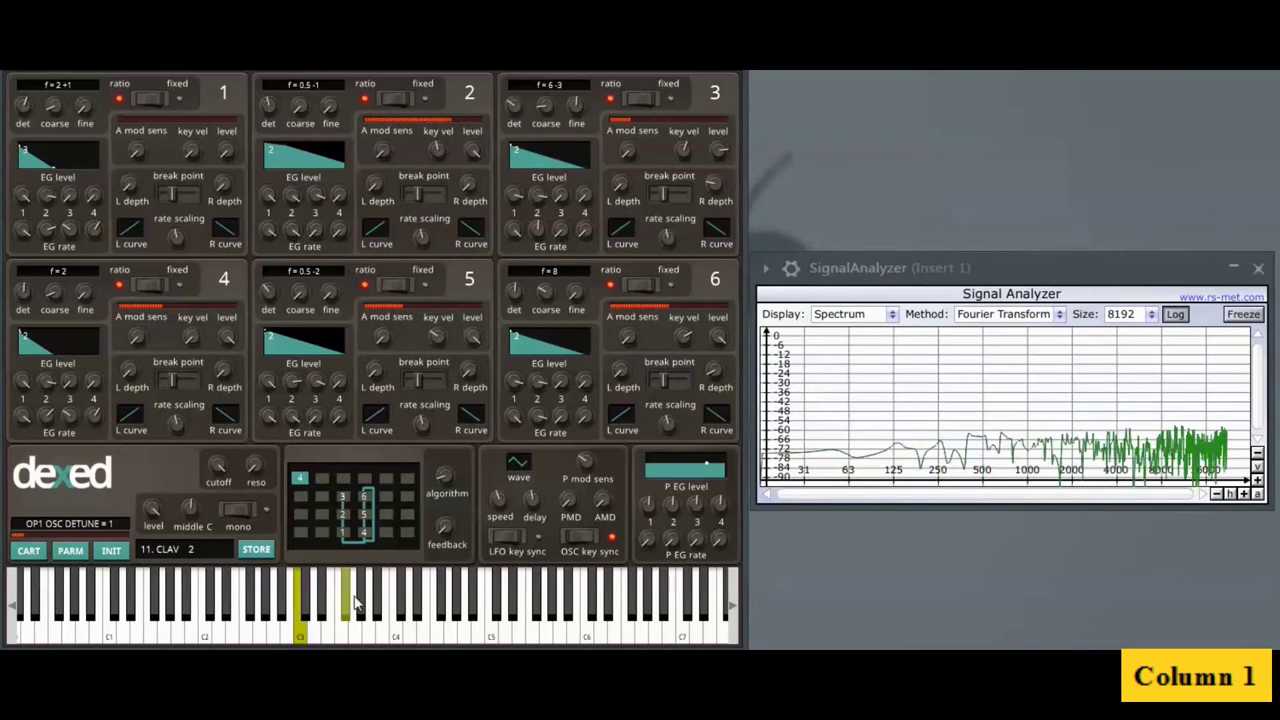
pyautogui.moveTo(449, 537)
pyautogui.moveTo(443, 537); pyautogui.dragTo(443, 468)
pyautogui.moveTo(499, 498)
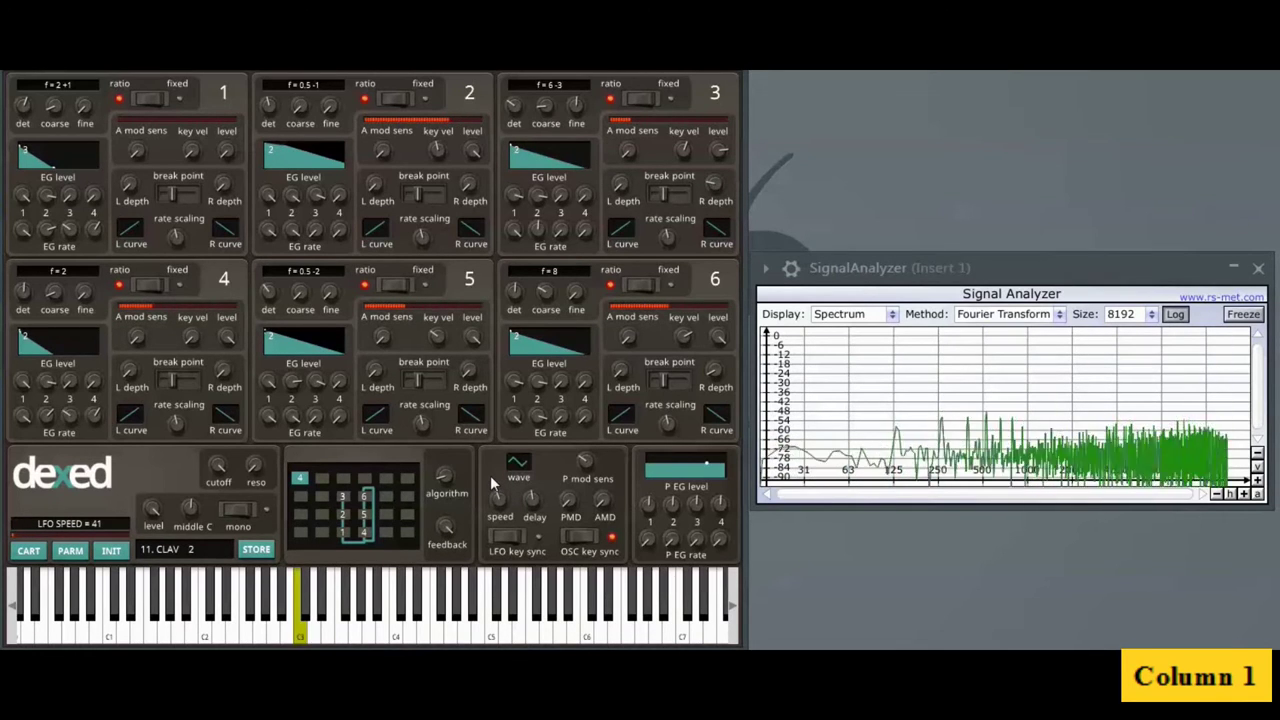
# Turn down the feedback of the CLAV 2 voice to compare its spectrum
pyautogui.moveTo(446, 526)
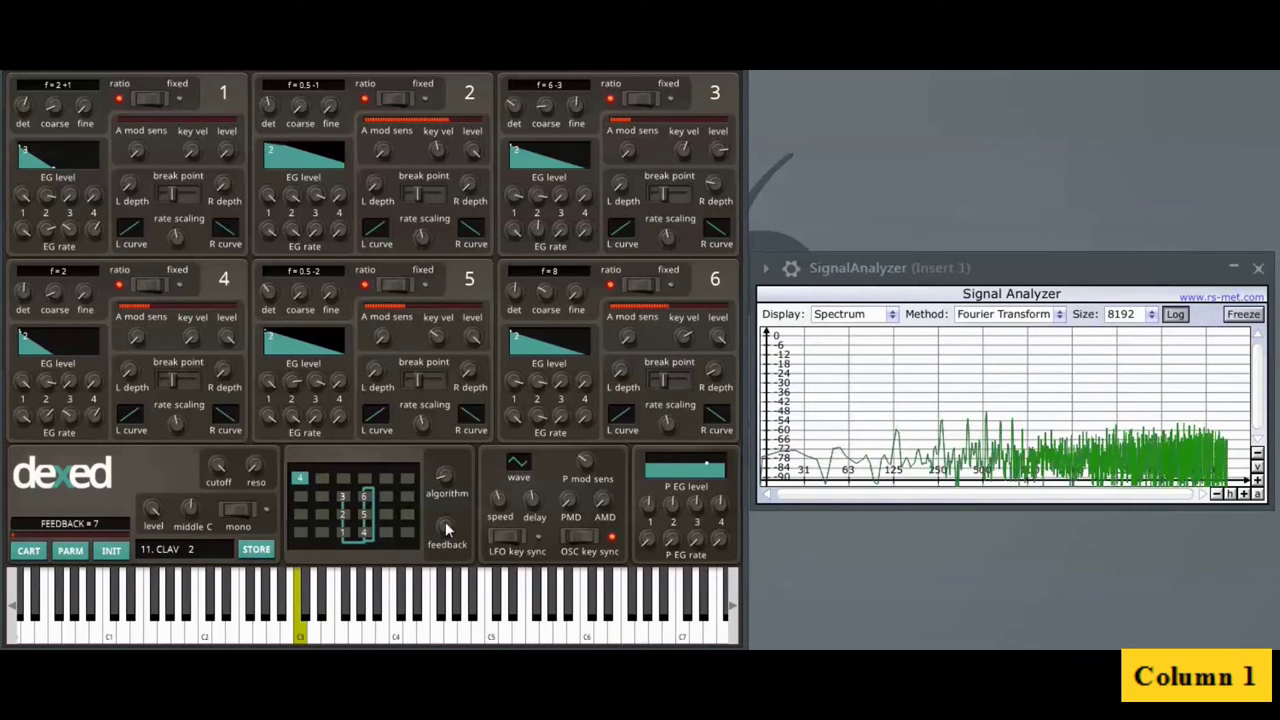
pyautogui.moveTo(446, 526); pyautogui.dragTo(446, 560)
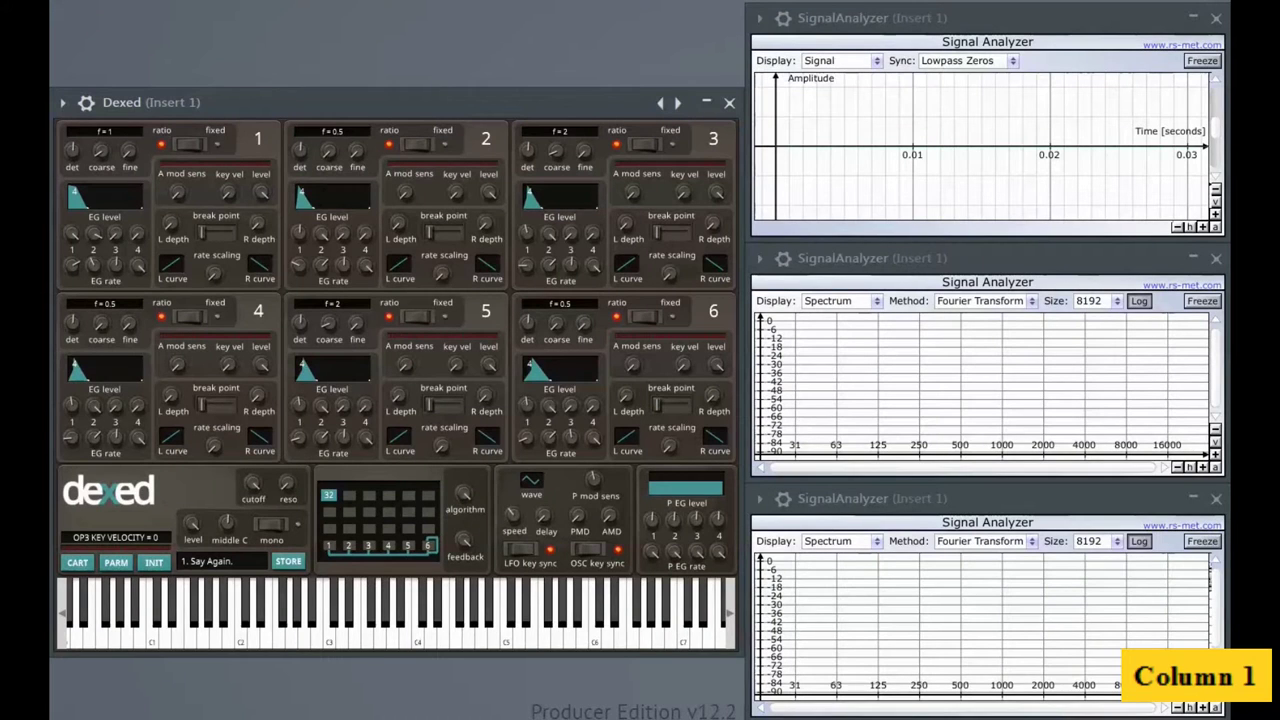
# Initialize the voice to INIT VOICE and raise the output levels of operators 3 and 4 in algorithm 1
pyautogui.click(154, 562)
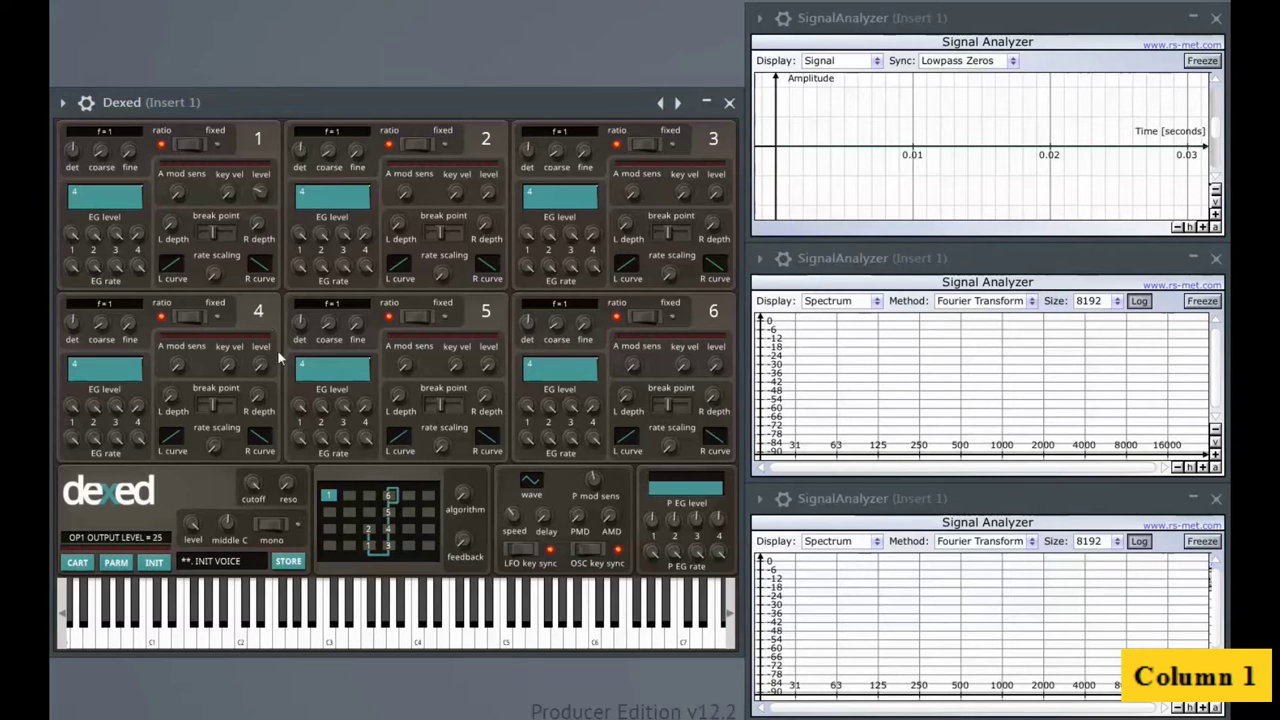
pyautogui.moveTo(714, 197); pyautogui.dragTo(712, 105)
pyautogui.moveTo(264, 356); pyautogui.dragTo(258, 268)
pyautogui.click(299, 150)
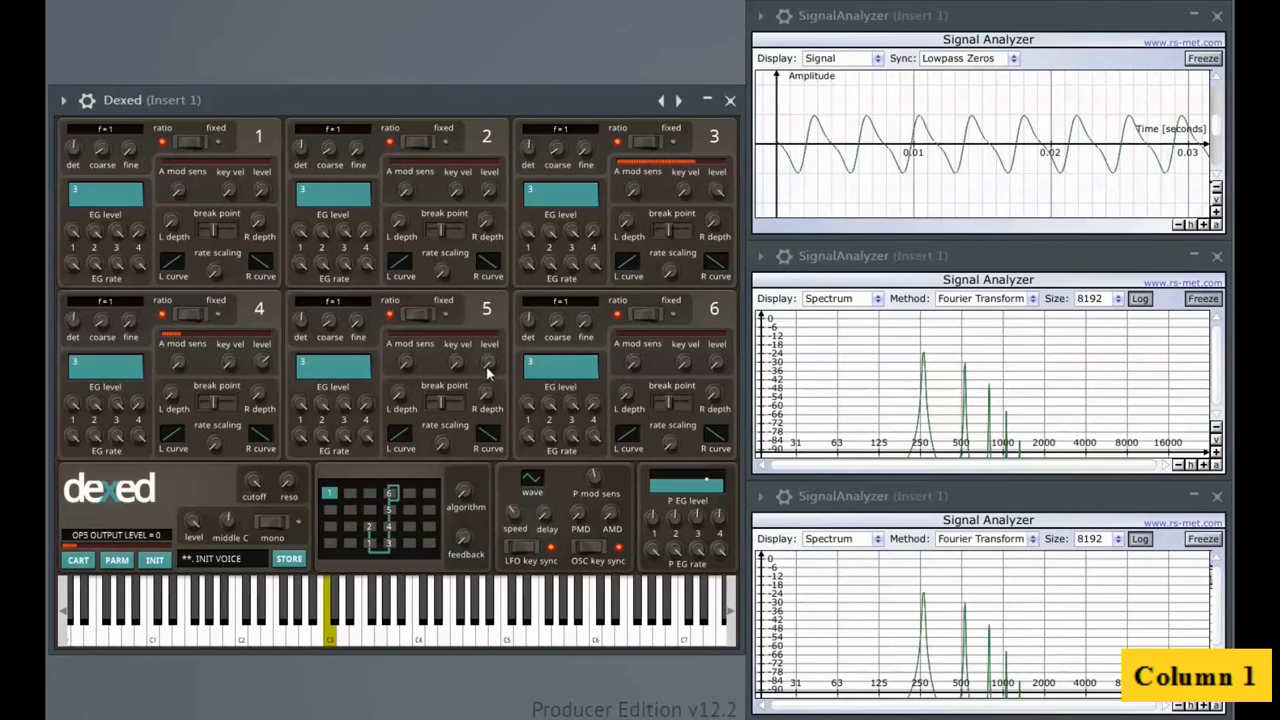
# Raise the output levels of operators 5 and 6 with all ratios at 1 to extend the modulation stack
pyautogui.moveTo(491, 363); pyautogui.dragTo(478, 236)
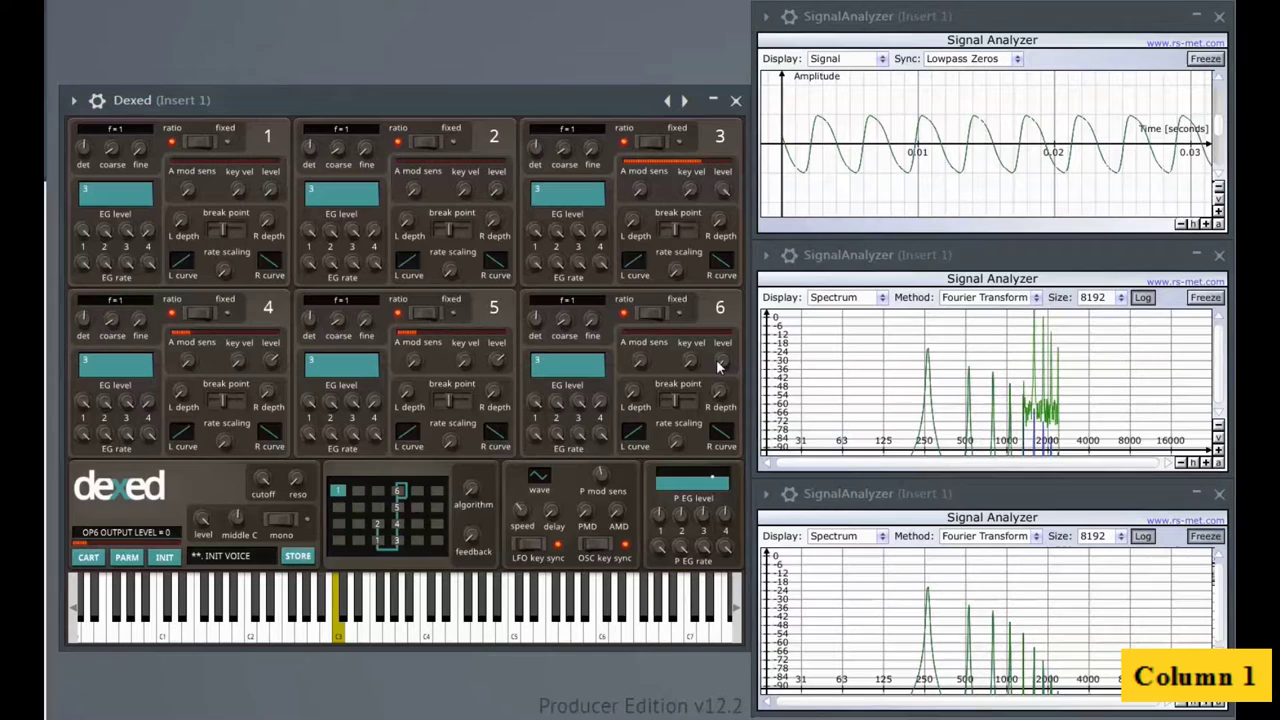
pyautogui.moveTo(718, 368); pyautogui.dragTo(715, 233)
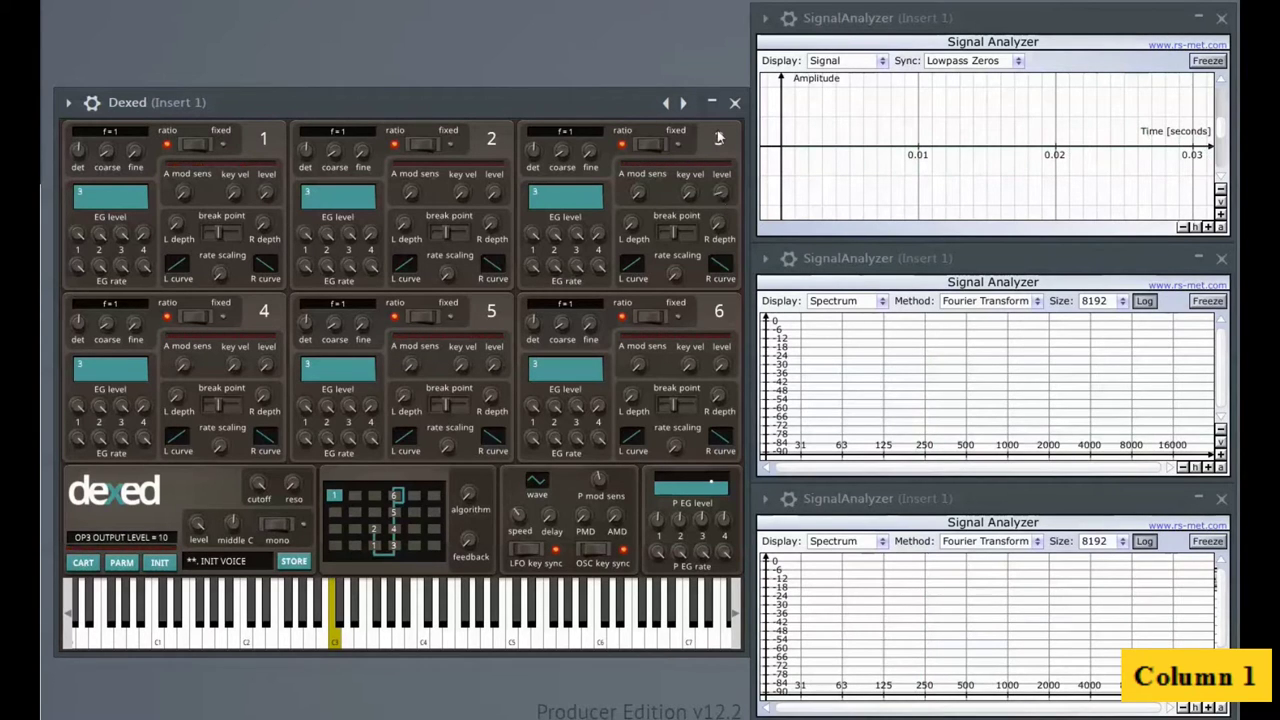
# Set operator 4's output level to 67 and switch the first analyzer's display to Spectrum
pyautogui.moveTo(266, 370); pyautogui.dragTo(267, 236)
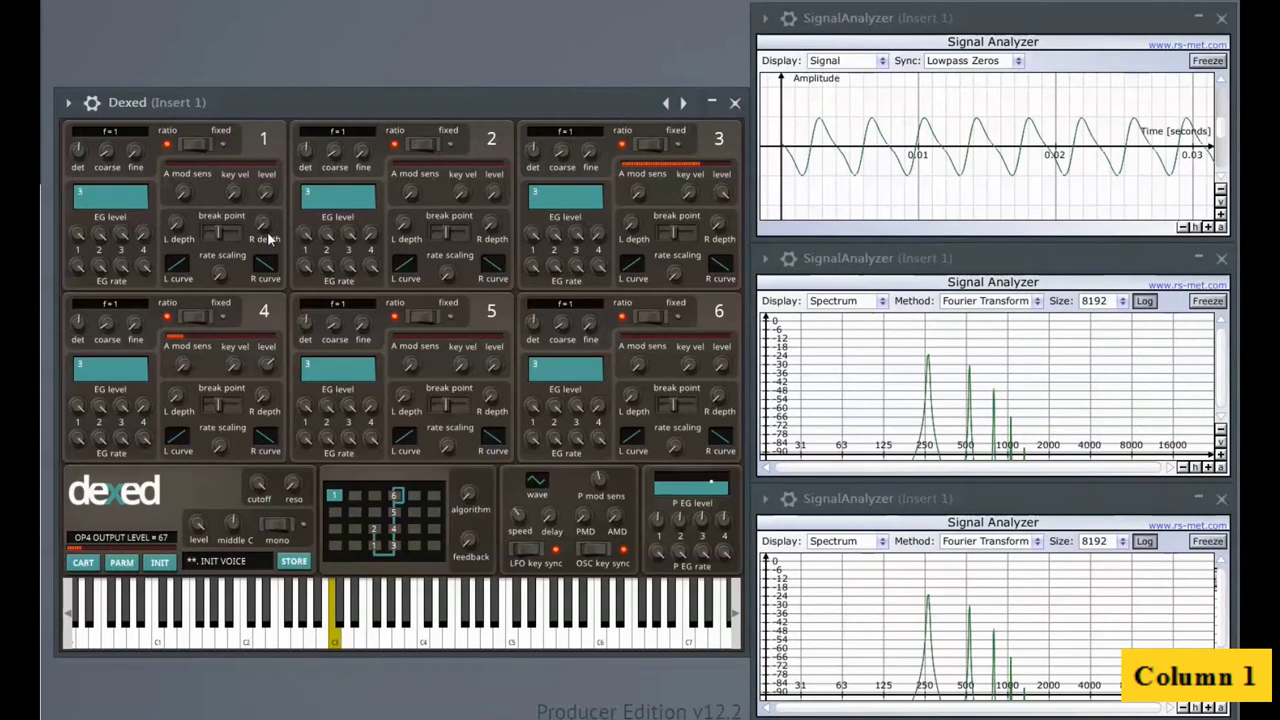
pyautogui.moveTo(268, 236); pyautogui.dragTo(268, 238)
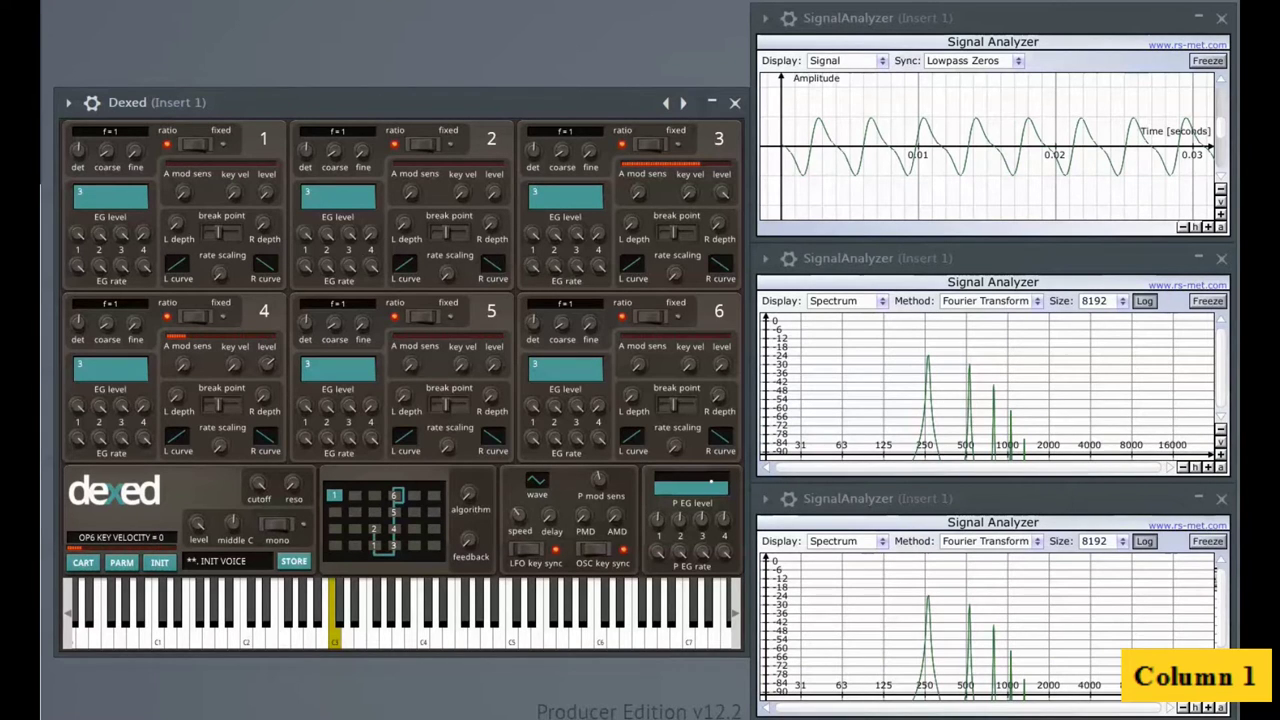
pyautogui.click(868, 58)
pyautogui.click(849, 94)
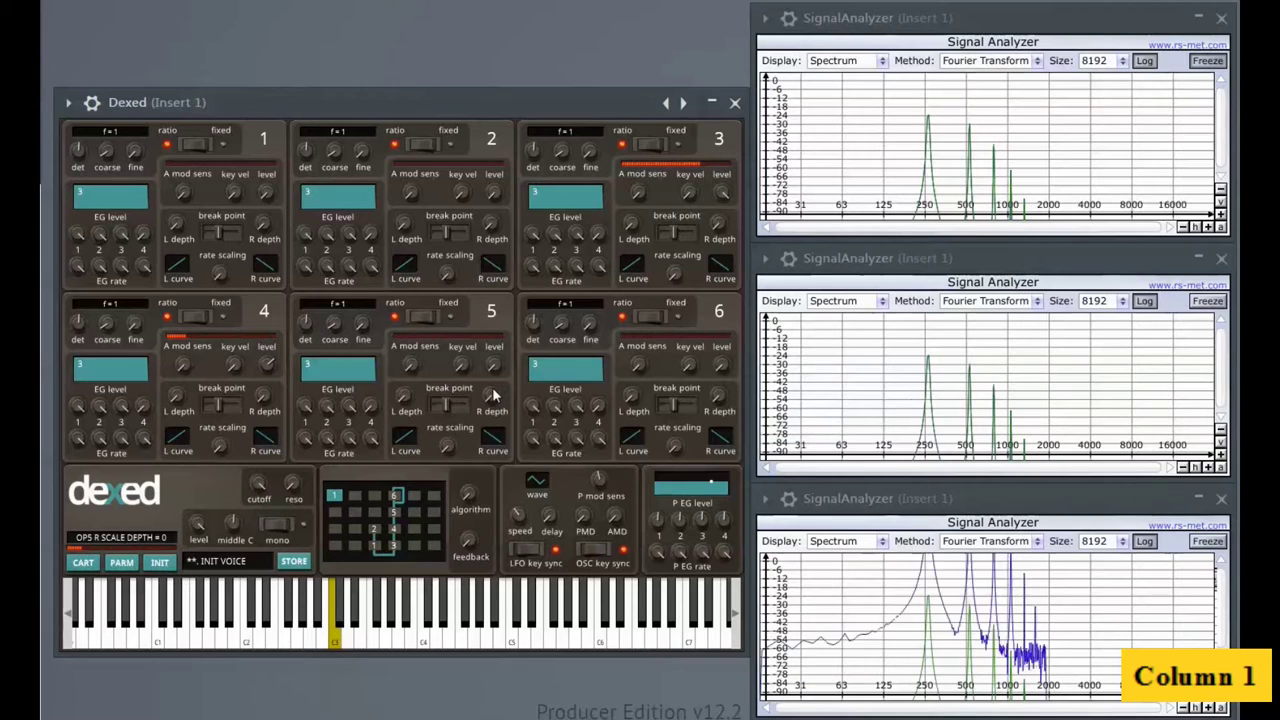
# Set operator 5's output level to 69 and raise operator 6's output level to compare the spectra
pyautogui.moveTo(492, 372); pyautogui.dragTo(500, 235)
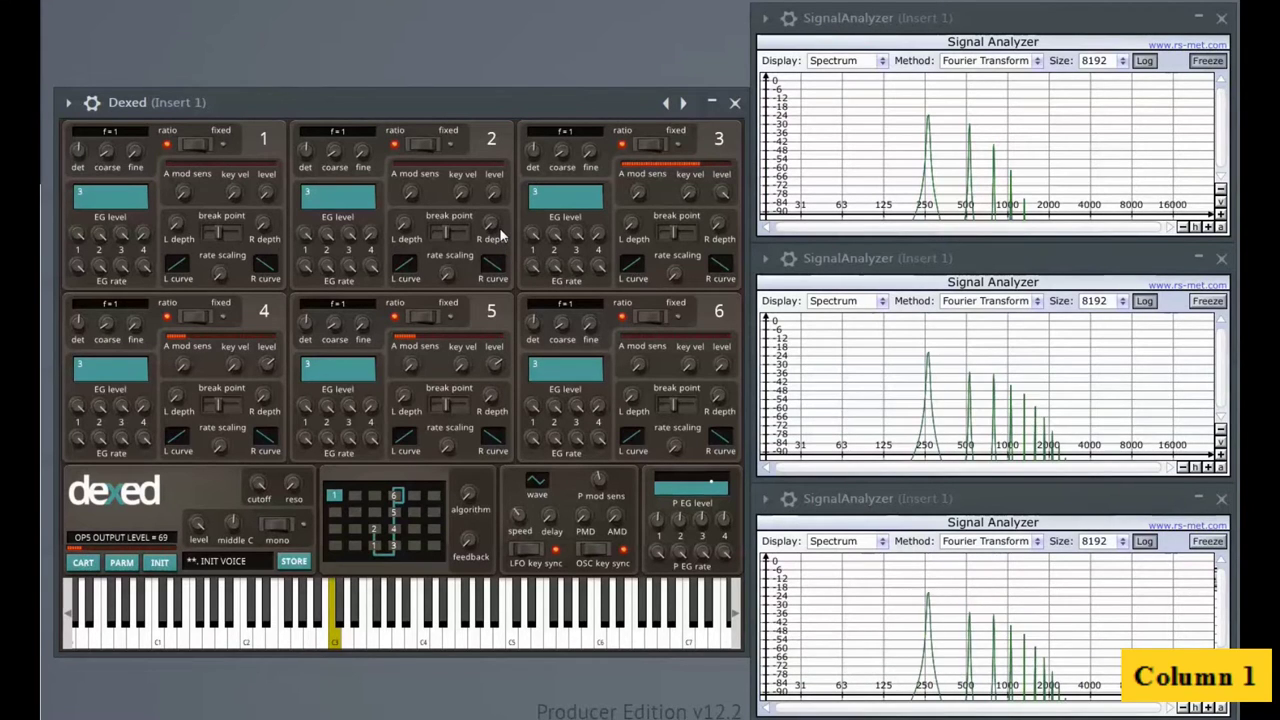
pyautogui.moveTo(500, 231); pyautogui.dragTo(500, 236)
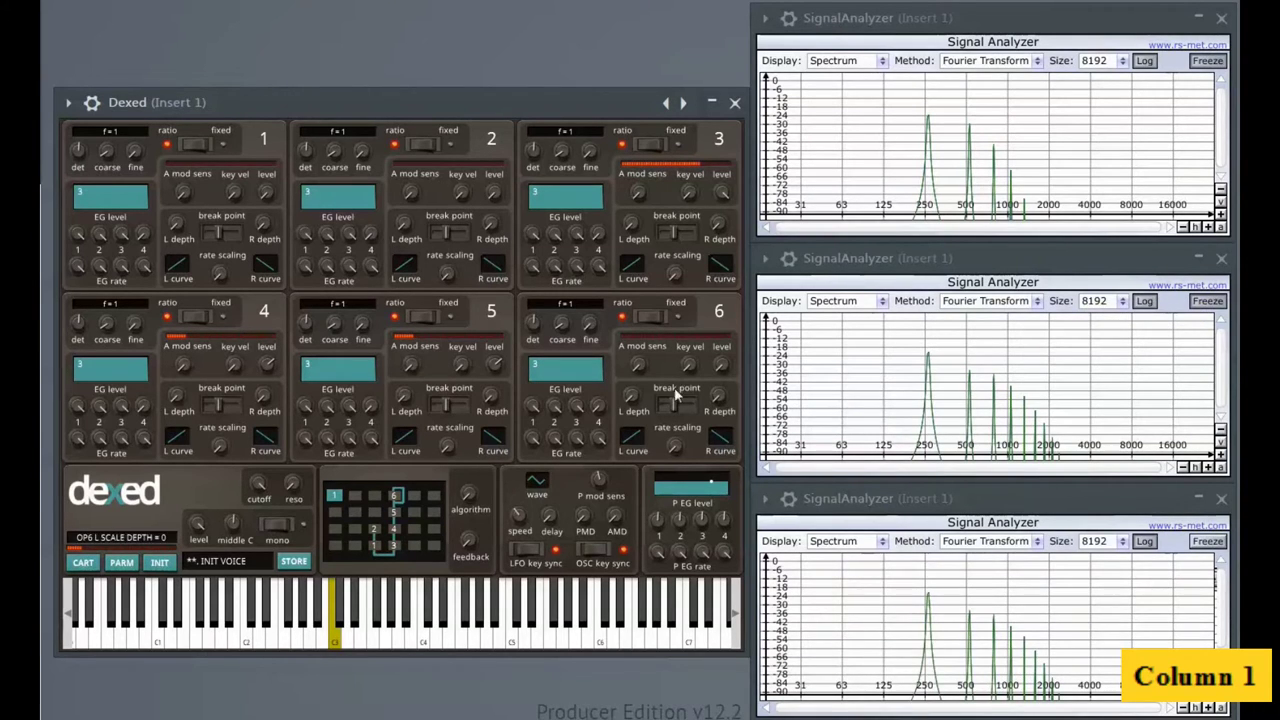
pyautogui.moveTo(722, 366); pyautogui.dragTo(711, 233)
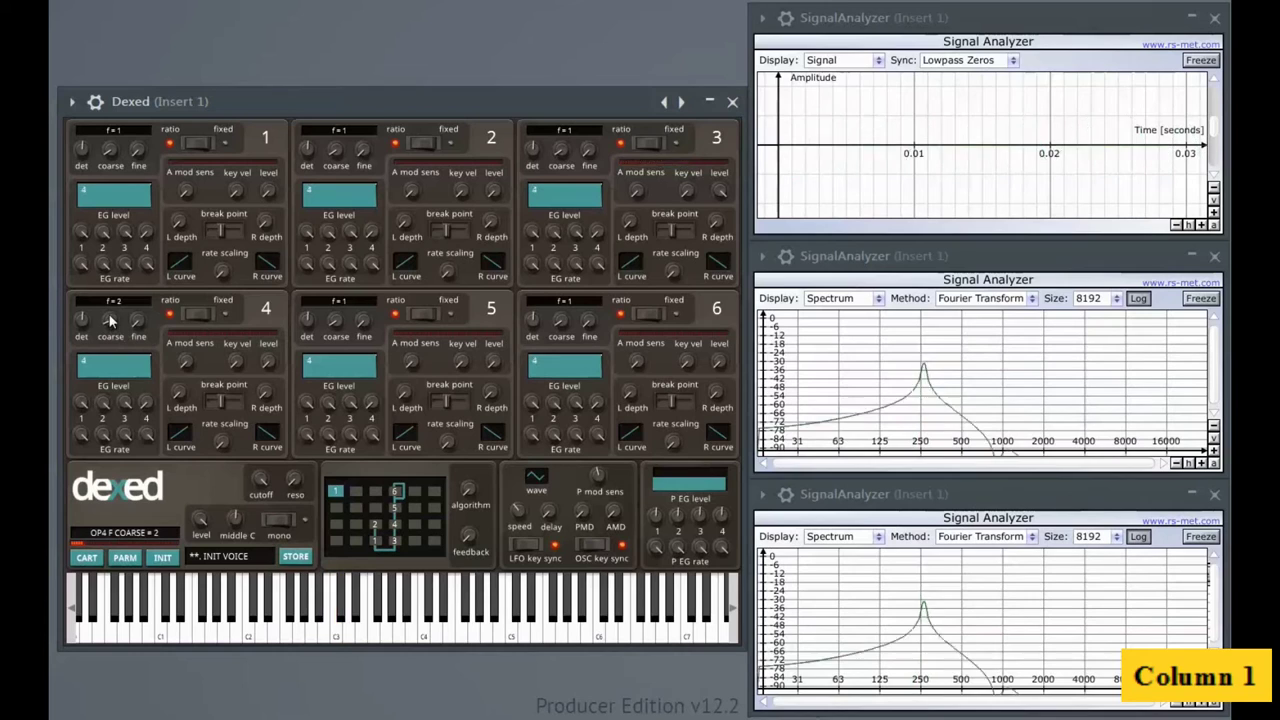
# Set operator 4's coarse frequency to 2 and raise its output level to modulate operator 3
pyautogui.moveTo(111, 328); pyautogui.dragTo(111, 320)
pyautogui.click(266, 362)
pyautogui.moveTo(268, 342); pyautogui.dragTo(266, 234)
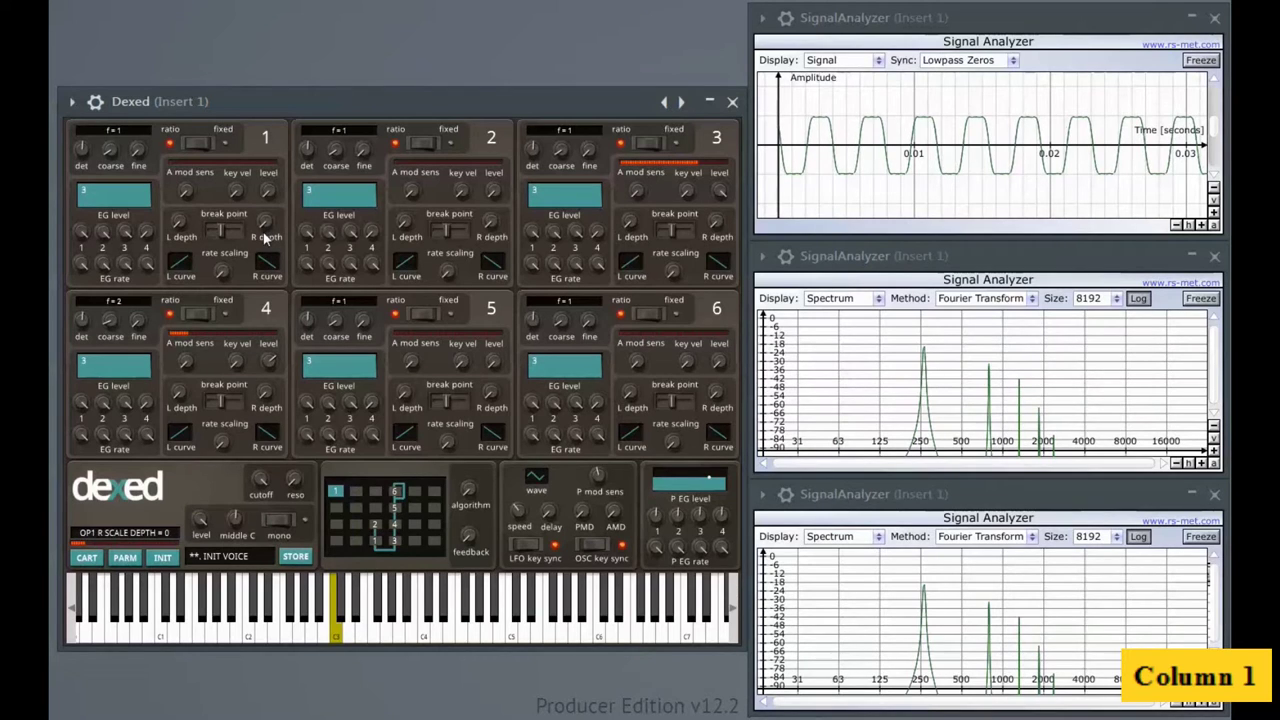
# Switch the first analyzer from Signal to Spectrum display and freeze it
pyautogui.click(879, 63)
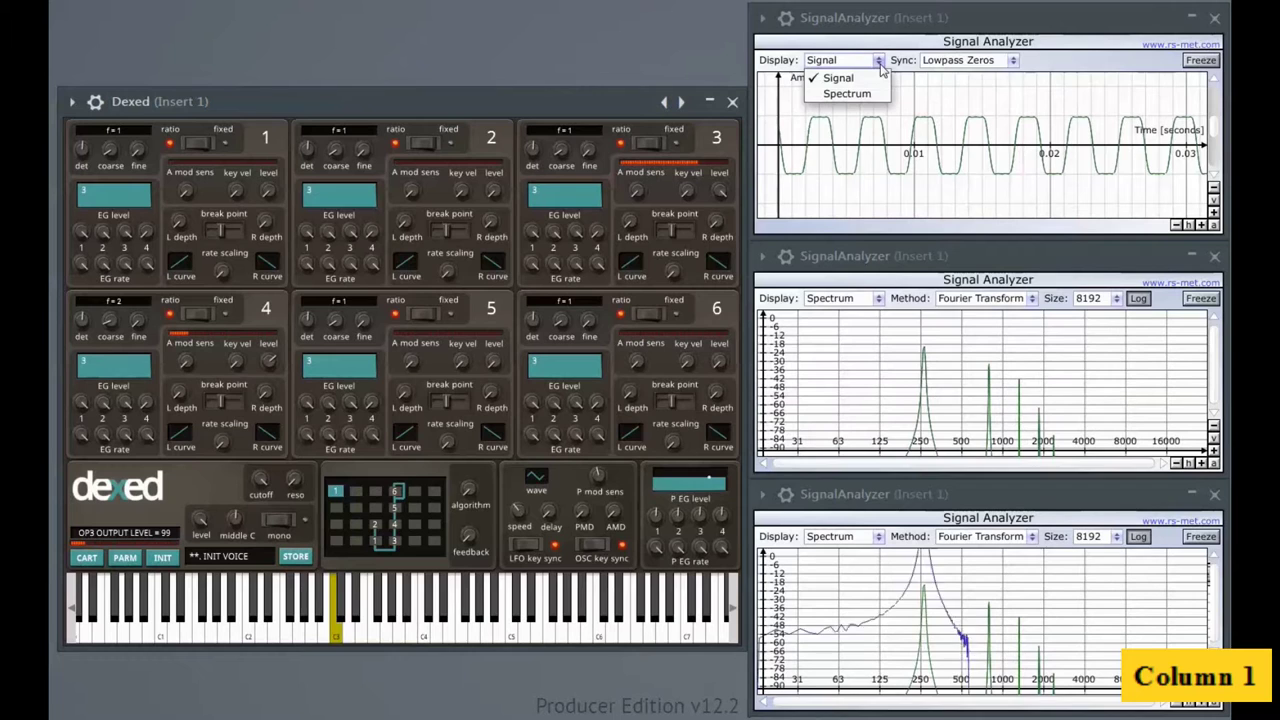
pyautogui.click(845, 94)
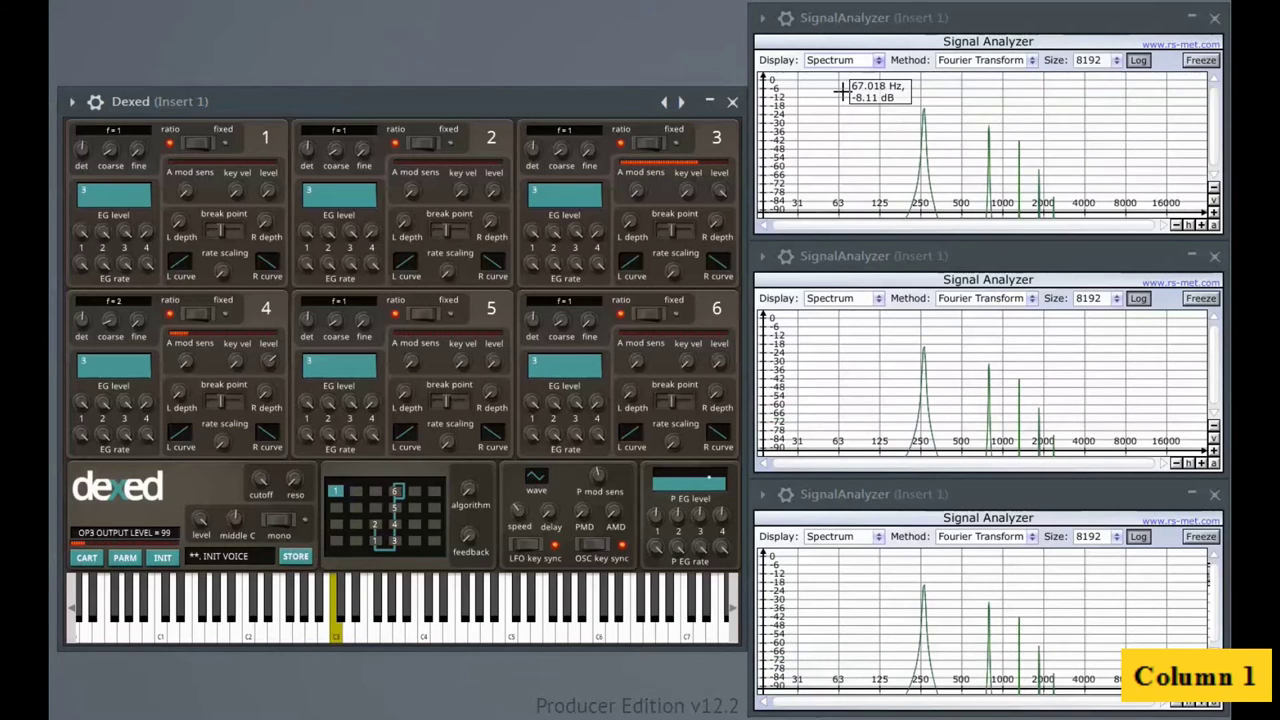
pyautogui.click(1202, 60)
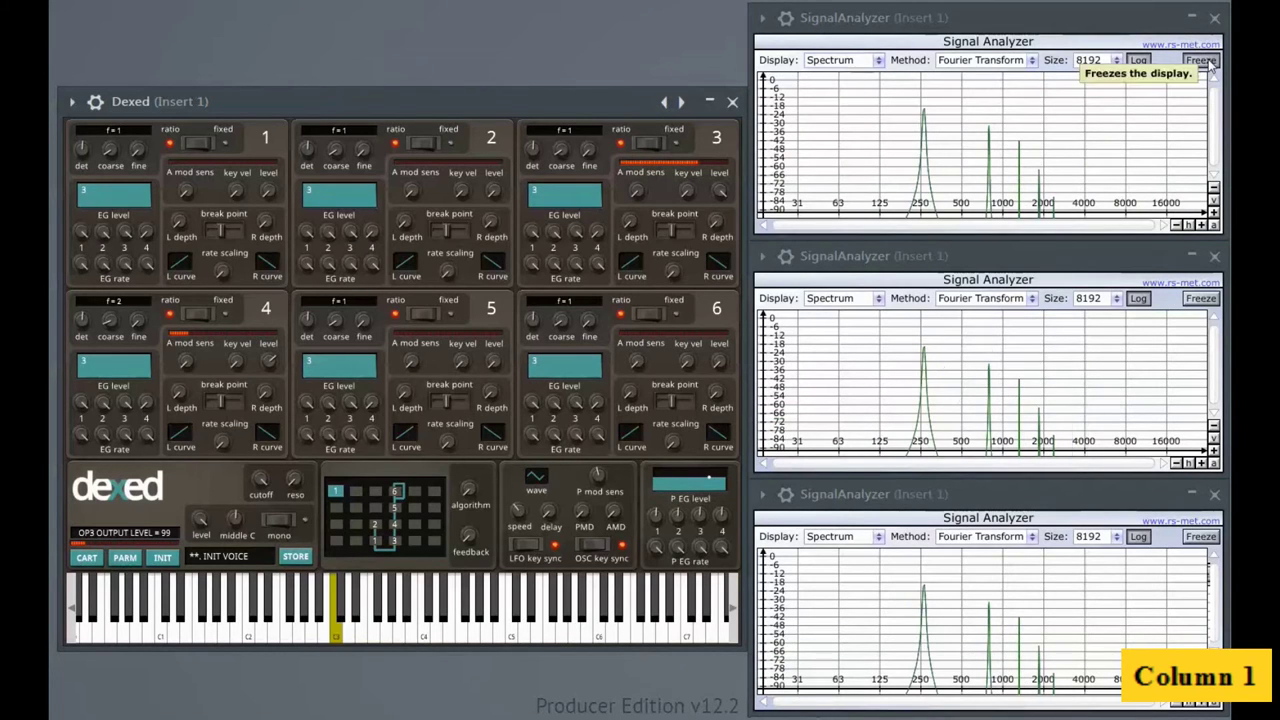
# Set operator 5's coarse frequency to 4 and output level to 67, and freeze the second analyzer
pyautogui.moveTo(334, 320); pyautogui.dragTo(333, 307)
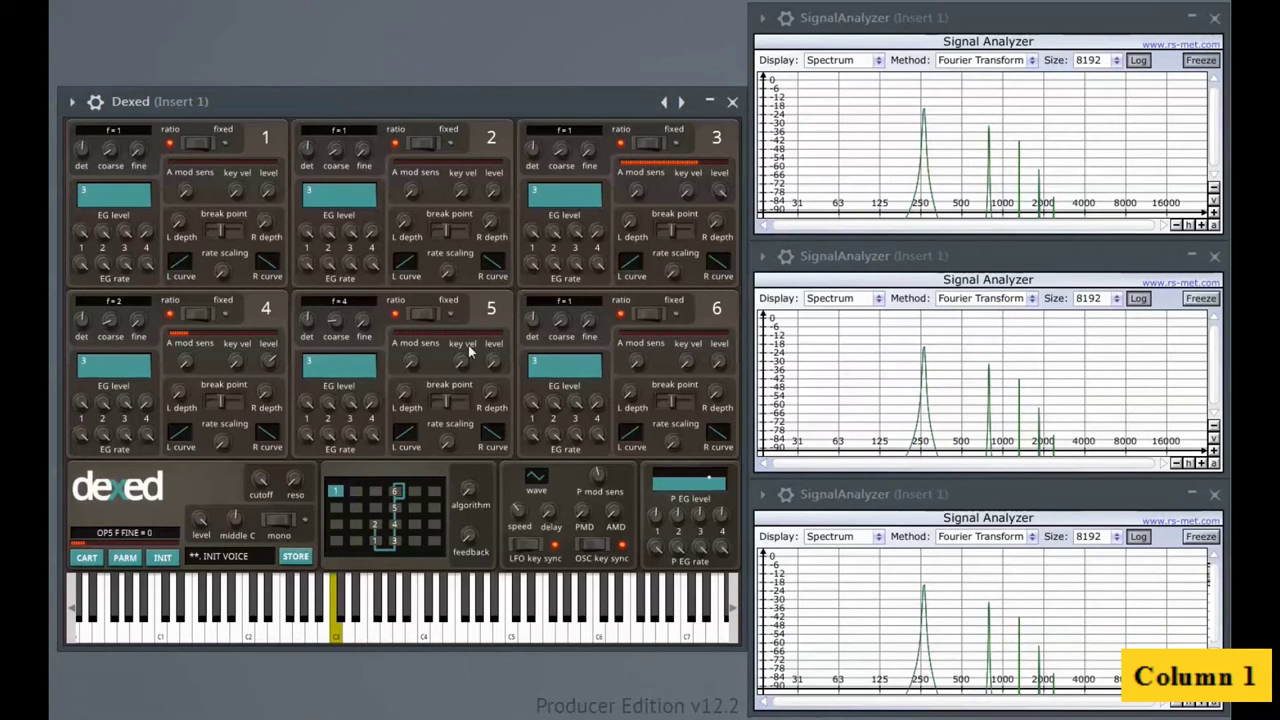
pyautogui.moveTo(490, 348); pyautogui.dragTo(493, 257)
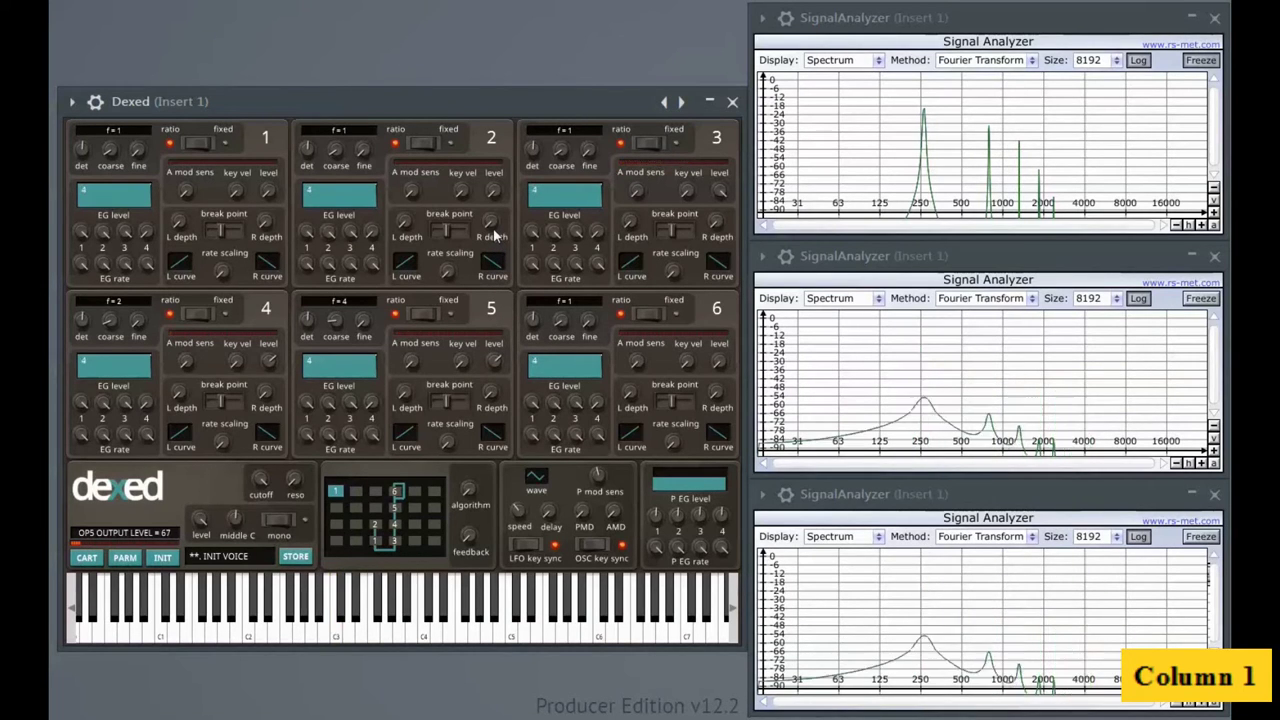
pyautogui.moveTo(494, 235)
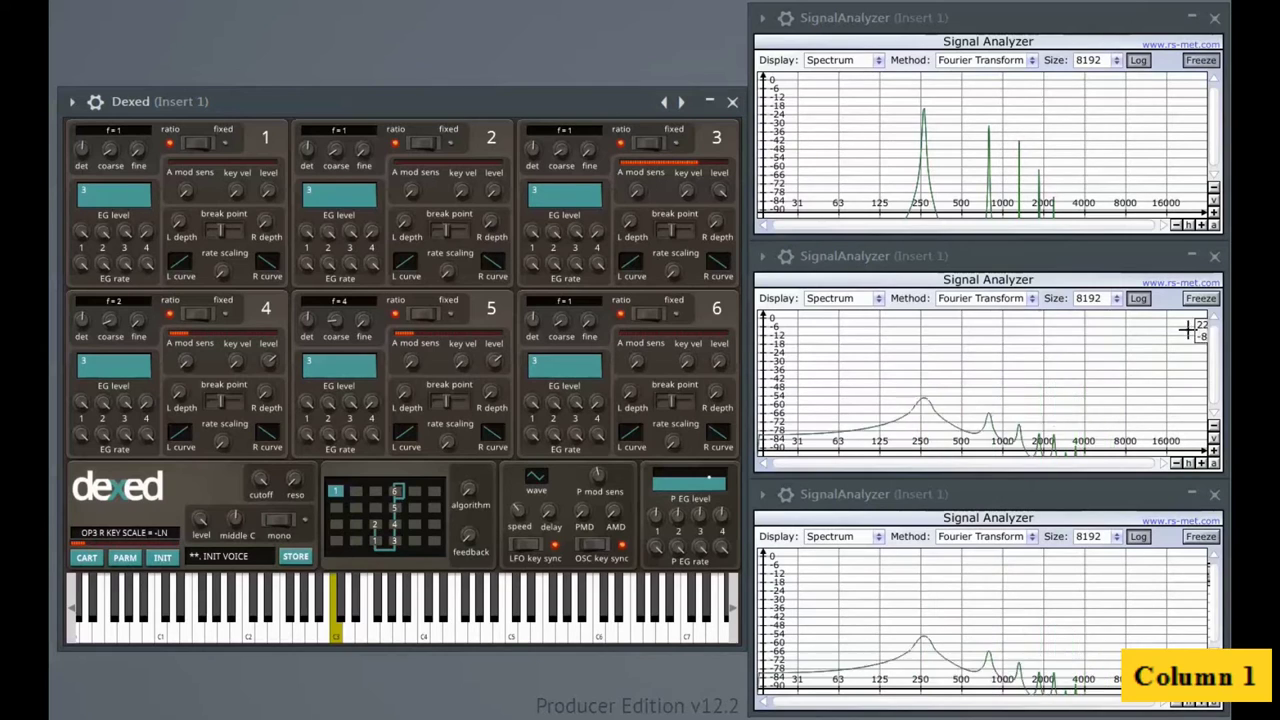
pyautogui.click(1201, 299)
pyautogui.click(1201, 299)
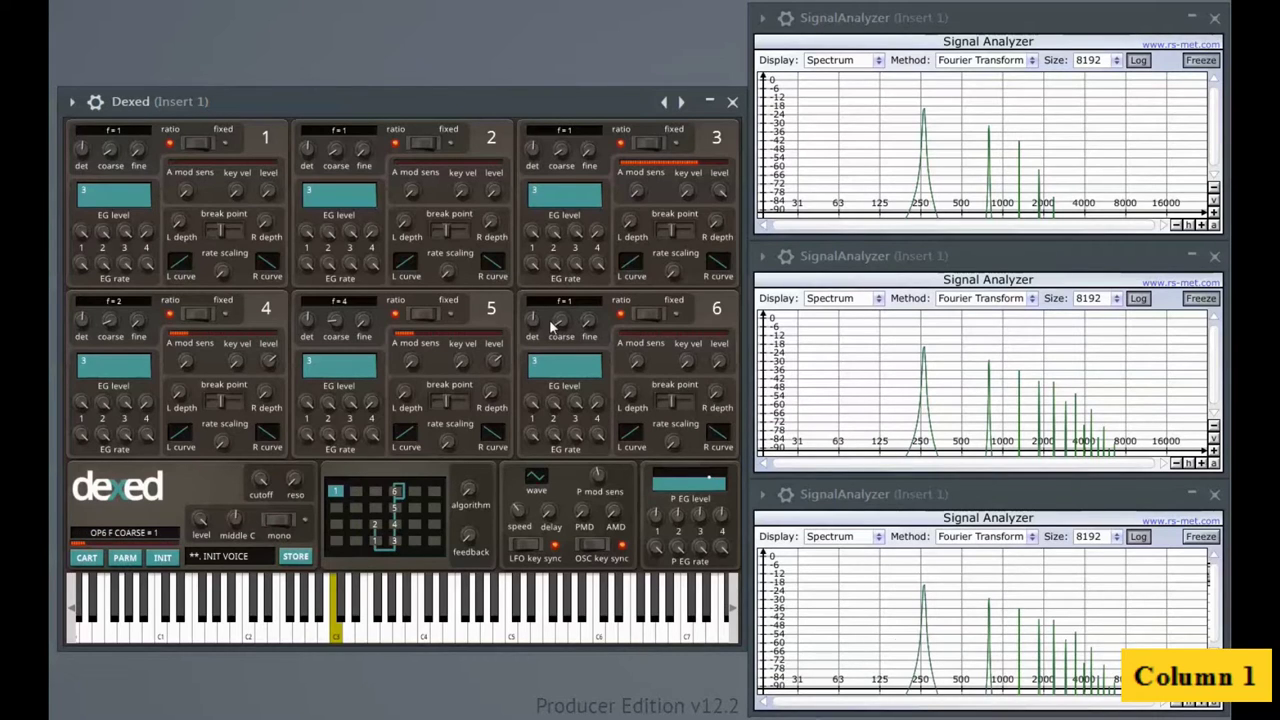
# Set operator 6's coarse frequency to 8, raise its output level and freeze the third analyzer
pyautogui.moveTo(588, 328); pyautogui.dragTo(567, 276)
pyautogui.moveTo(717, 363); pyautogui.dragTo(724, 240)
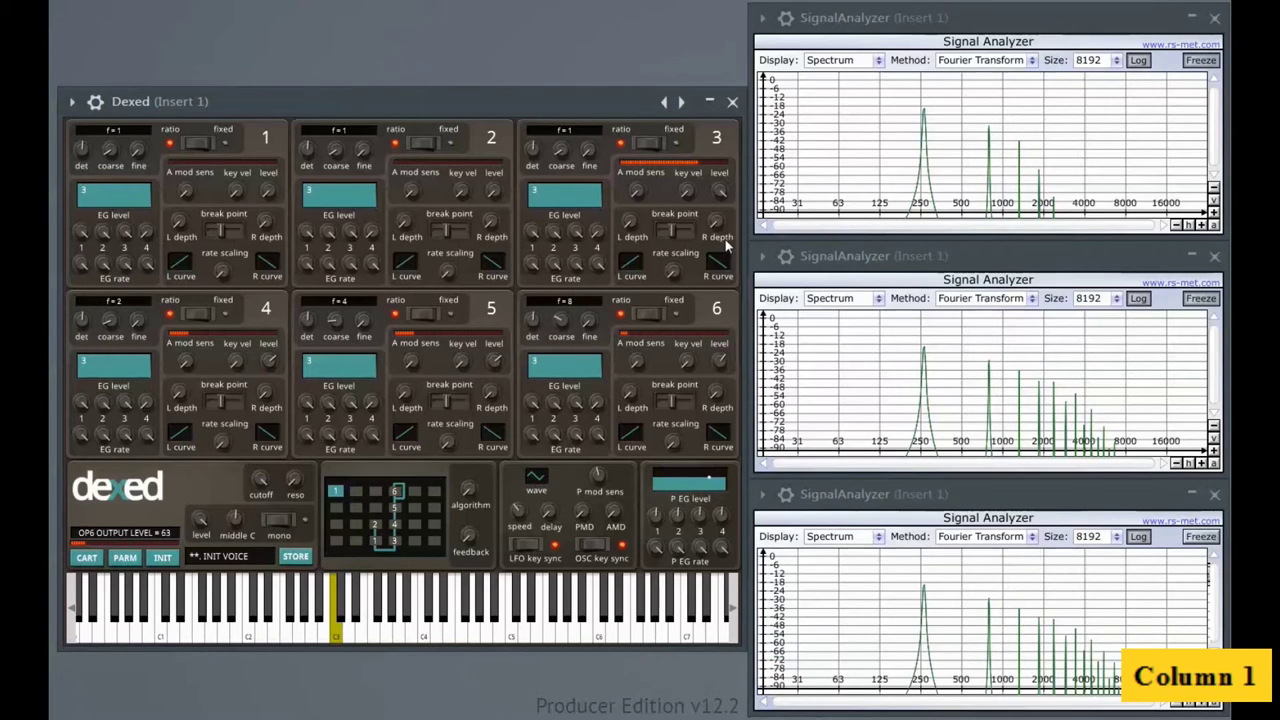
pyautogui.moveTo(716, 224)
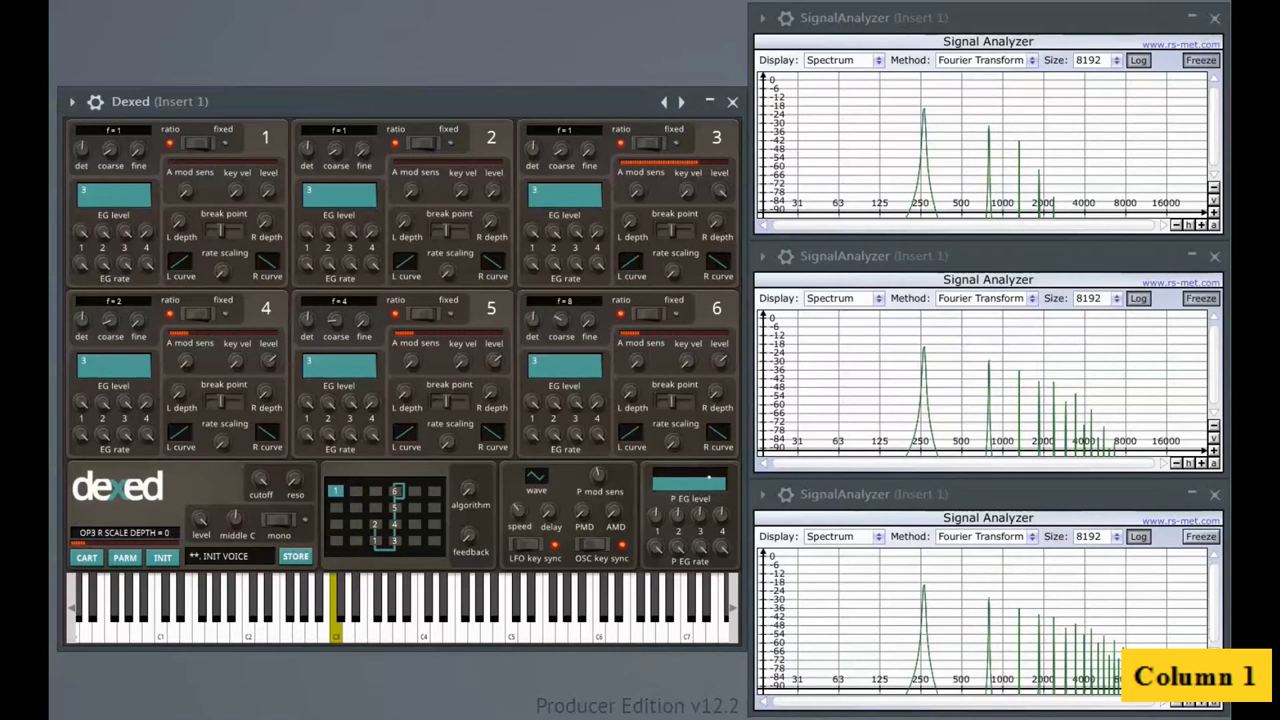
pyautogui.click(1201, 537)
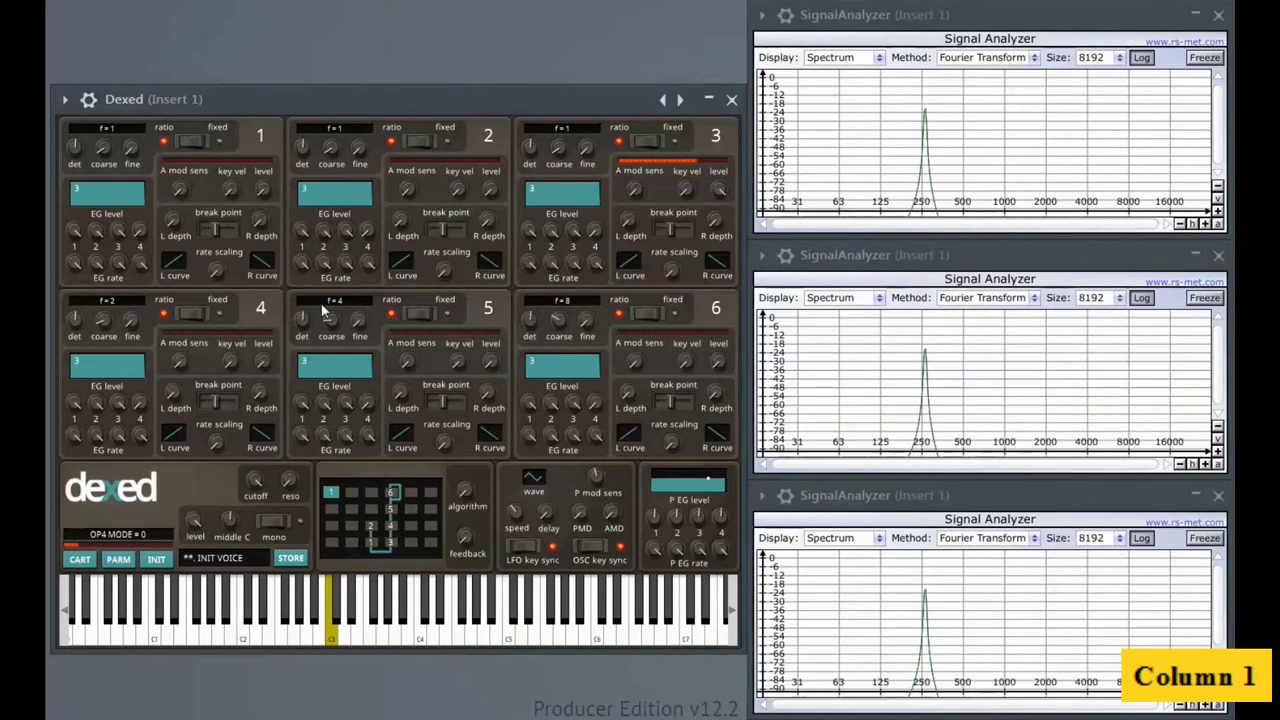
# Set the coarse frequency of operators 5 and 6 to 2
pyautogui.moveTo(330, 316); pyautogui.dragTo(331, 325)
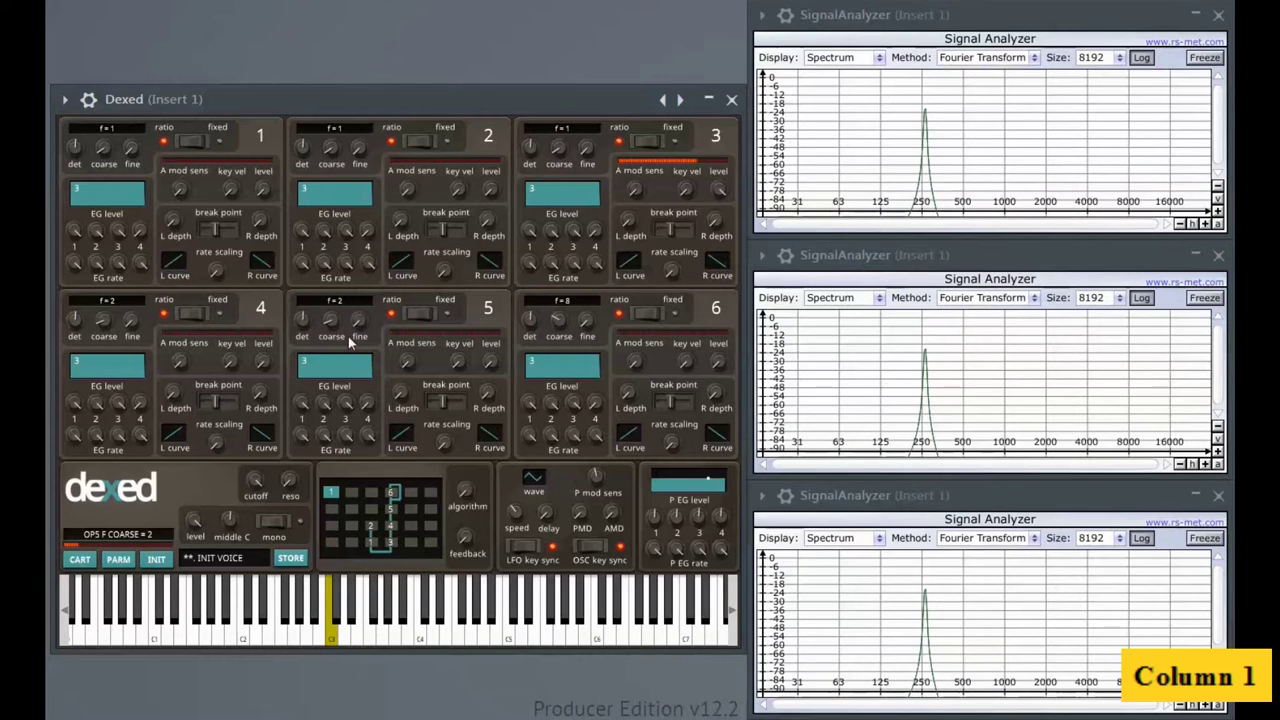
pyautogui.moveTo(558, 318); pyautogui.dragTo(558, 361)
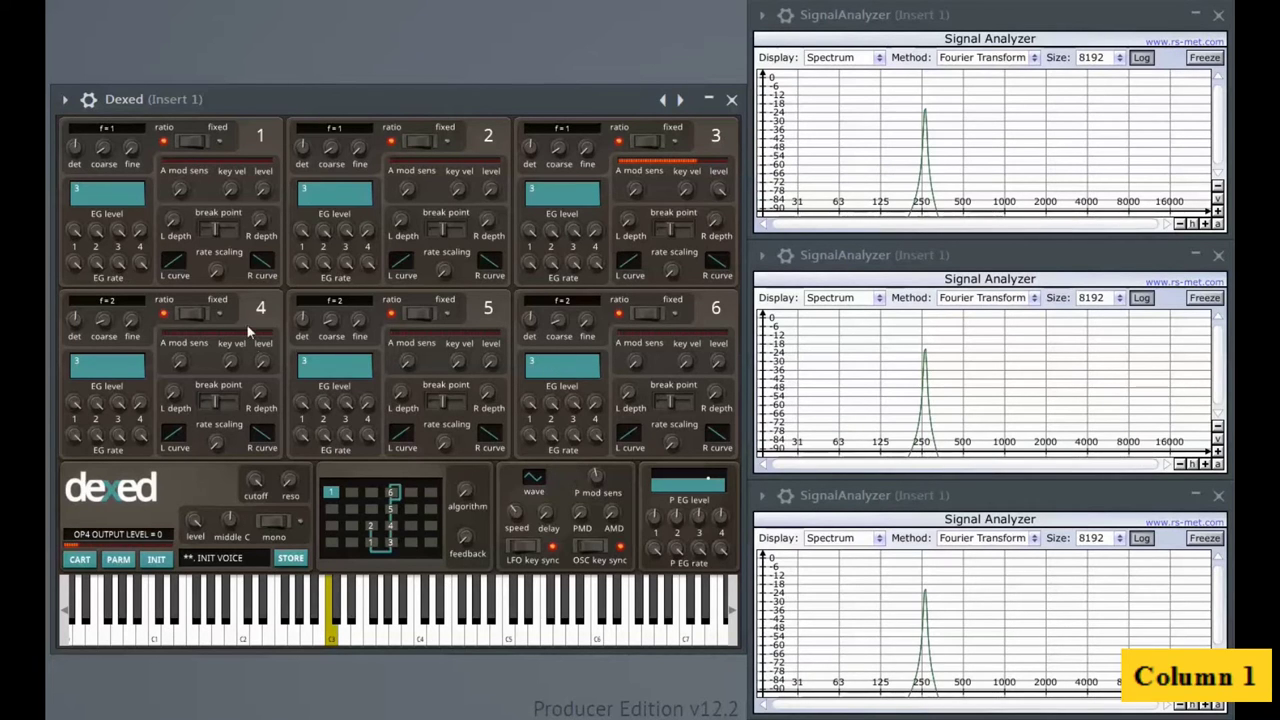
# Raise operator 4's output level and view the first analyzer in Signal display, returning it to Spectrum
pyautogui.moveTo(265, 367); pyautogui.dragTo(257, 235)
pyautogui.click(866, 58)
pyautogui.click(866, 75)
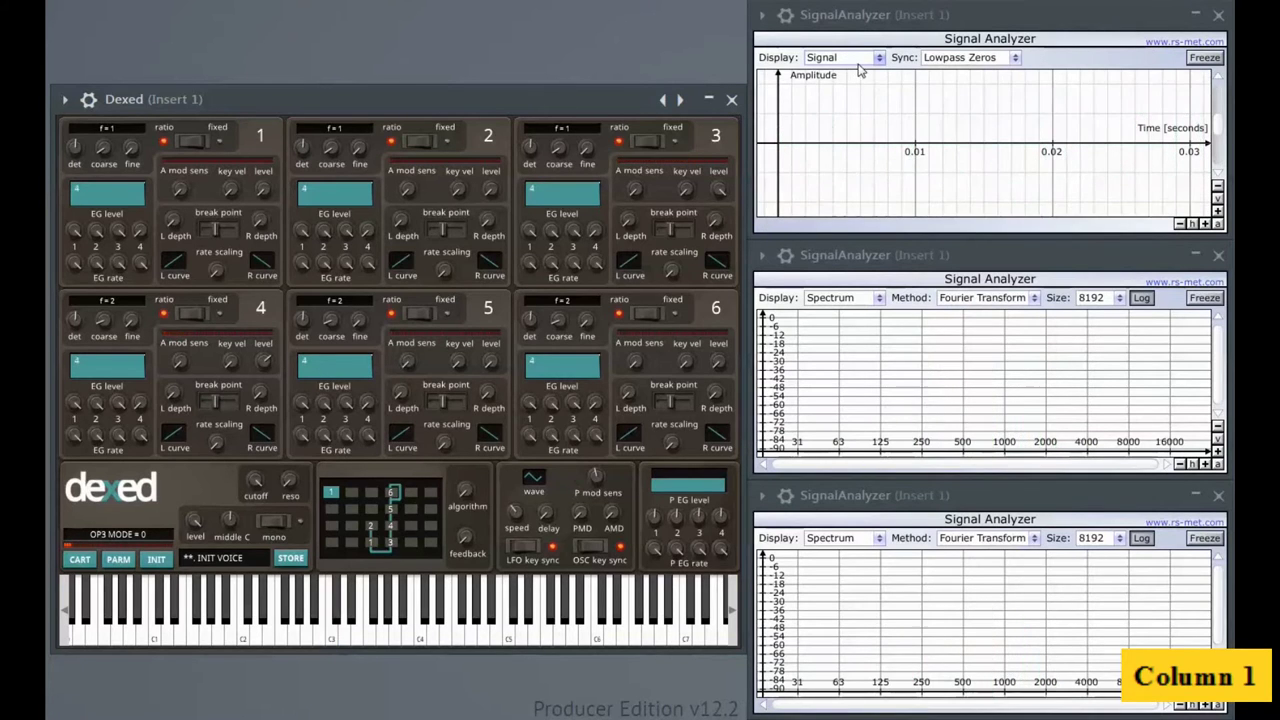
pyautogui.click(878, 58)
pyautogui.click(850, 91)
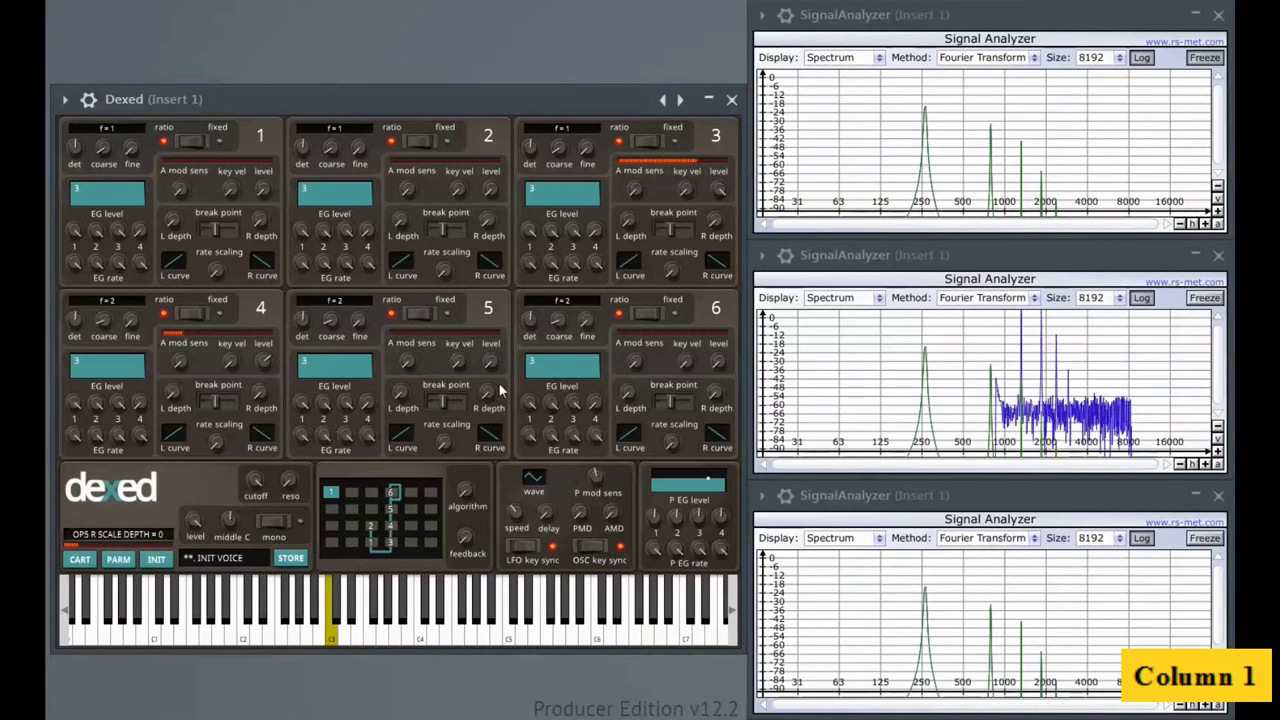
# Raise operator 5's output level and inspect the waveform in the second analyzer's Signal display, returning it to Spectrum
pyautogui.moveTo(488, 362); pyautogui.dragTo(497, 236)
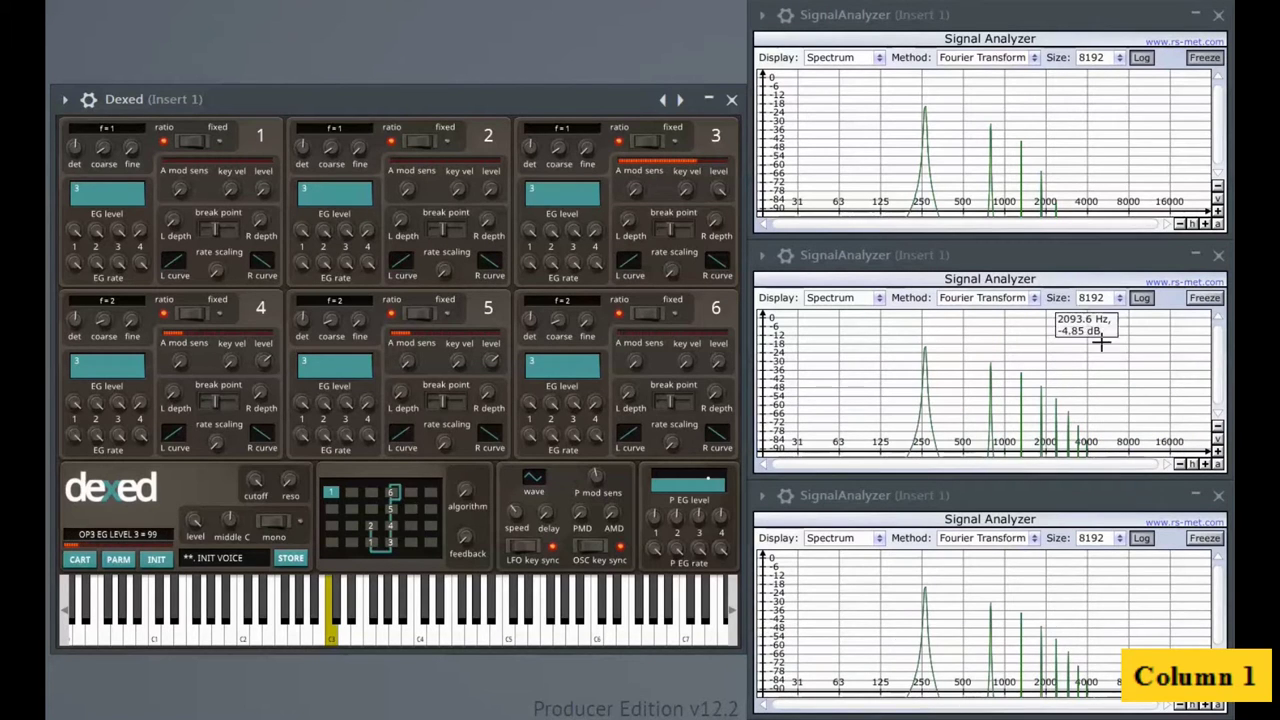
pyautogui.click(868, 300)
pyautogui.click(850, 316)
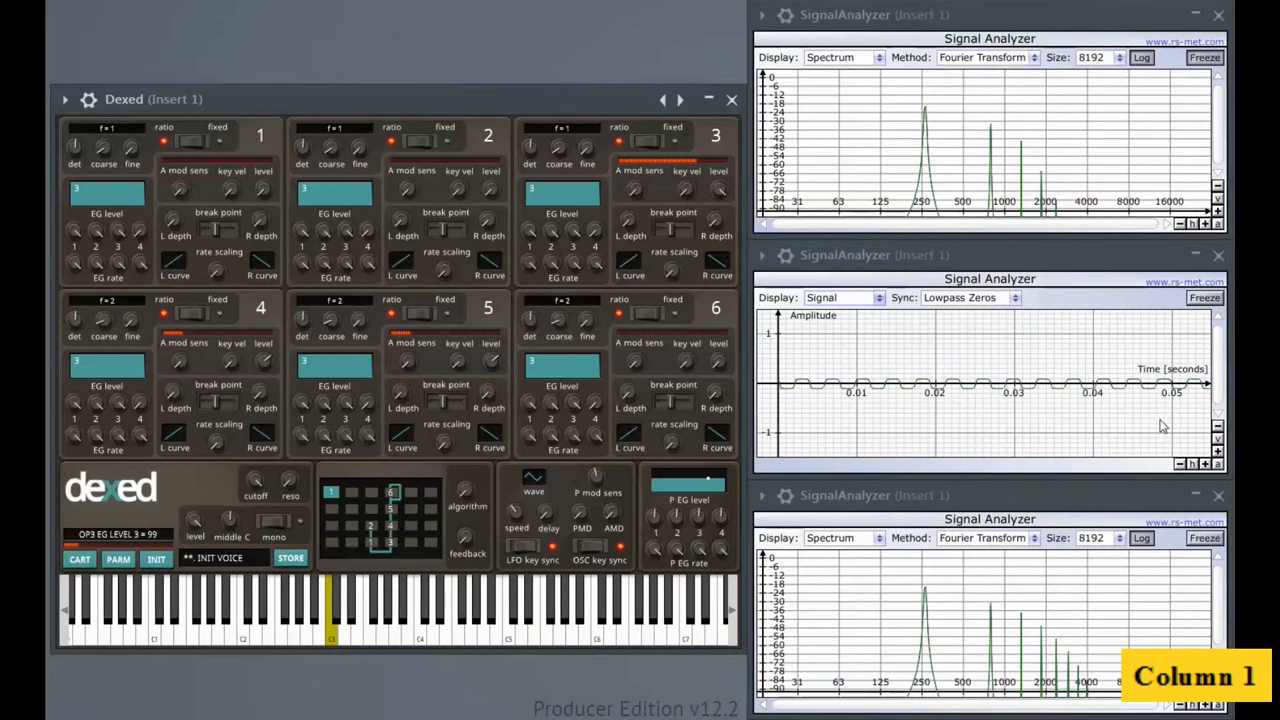
pyautogui.click(1205, 464)
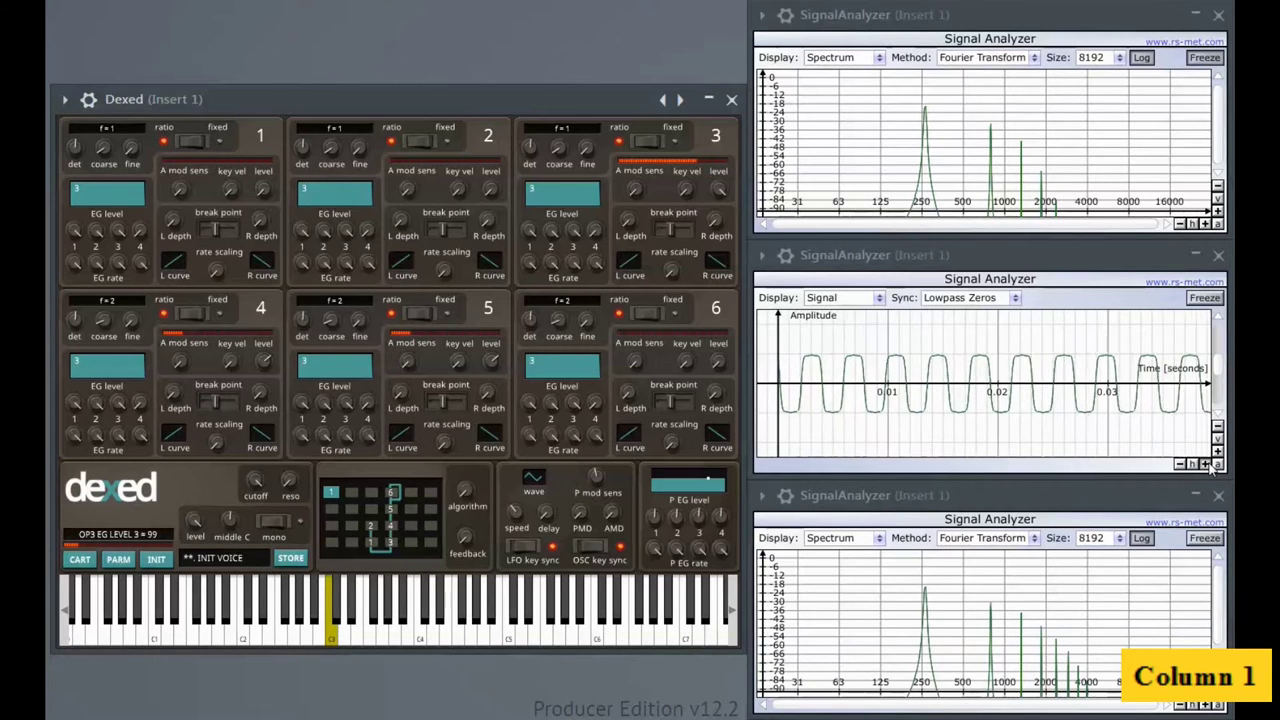
pyautogui.click(1205, 464)
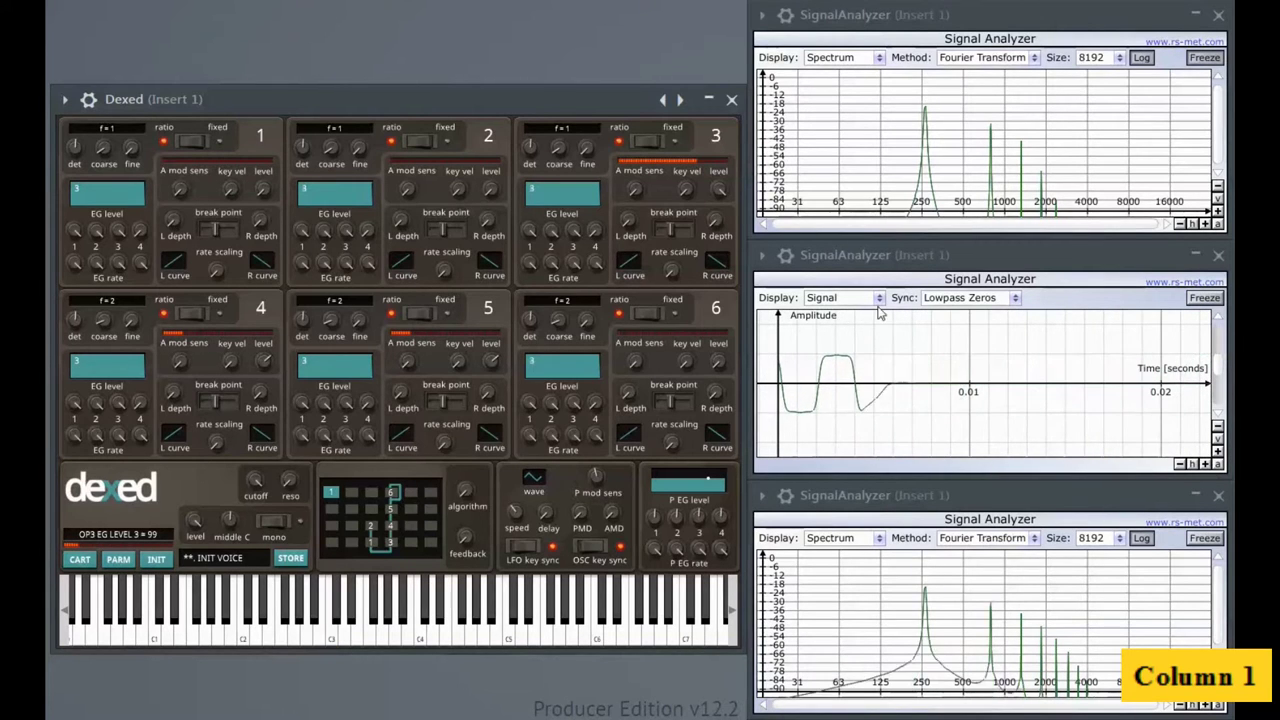
pyautogui.click(845, 298)
pyautogui.click(847, 331)
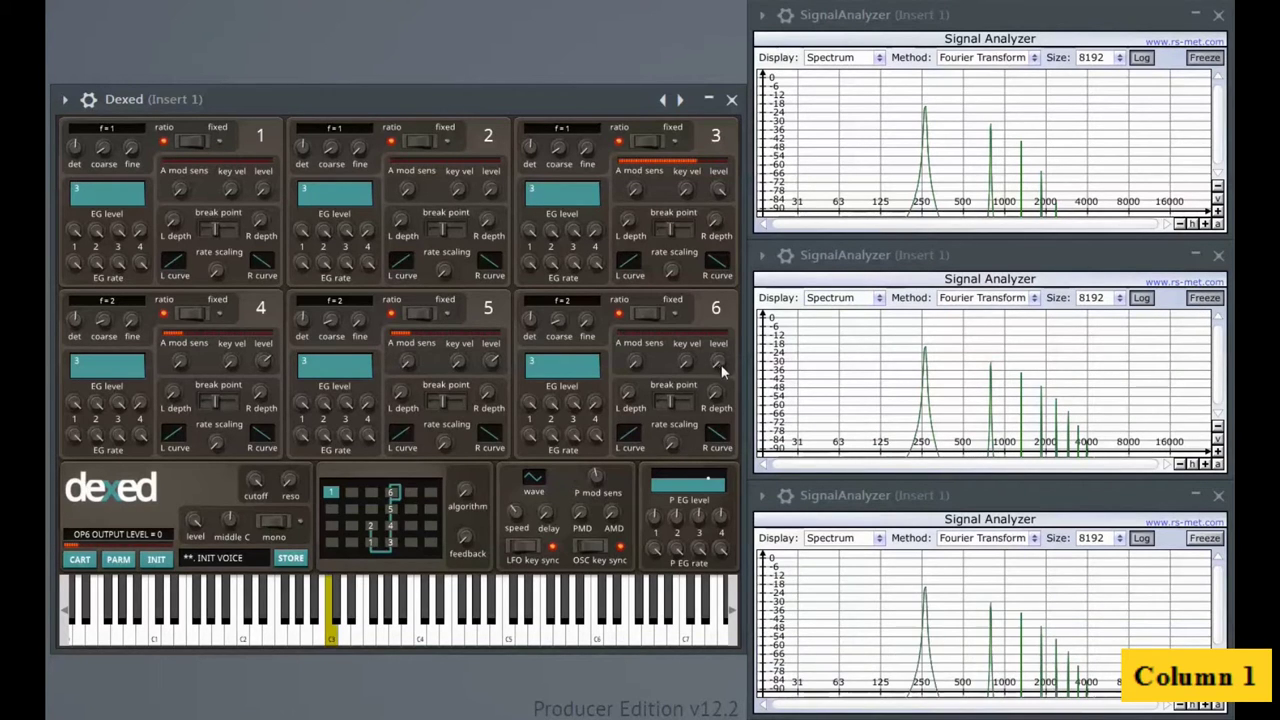
# Raise operator 6's output level to 66 and inspect the waveform in the third analyzer's Signal display, returning it to Spectrum
pyautogui.moveTo(710, 320); pyautogui.dragTo(717, 222)
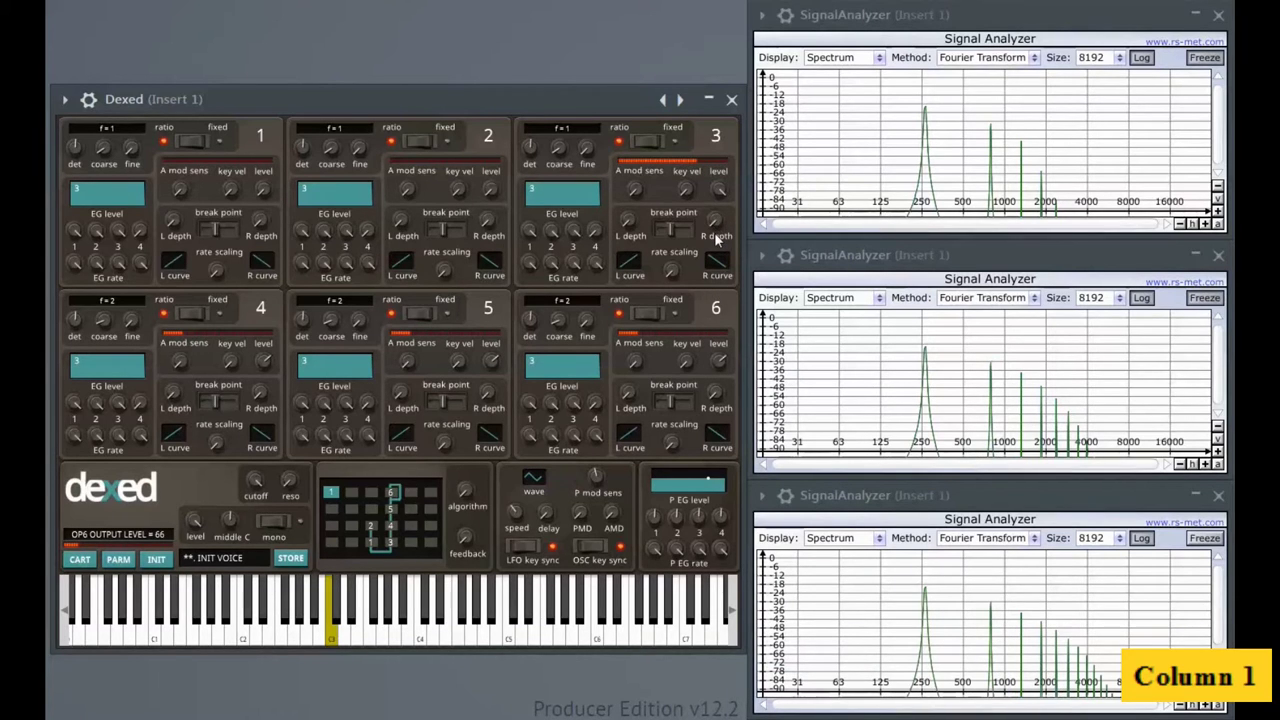
pyautogui.click(876, 542)
pyautogui.click(840, 556)
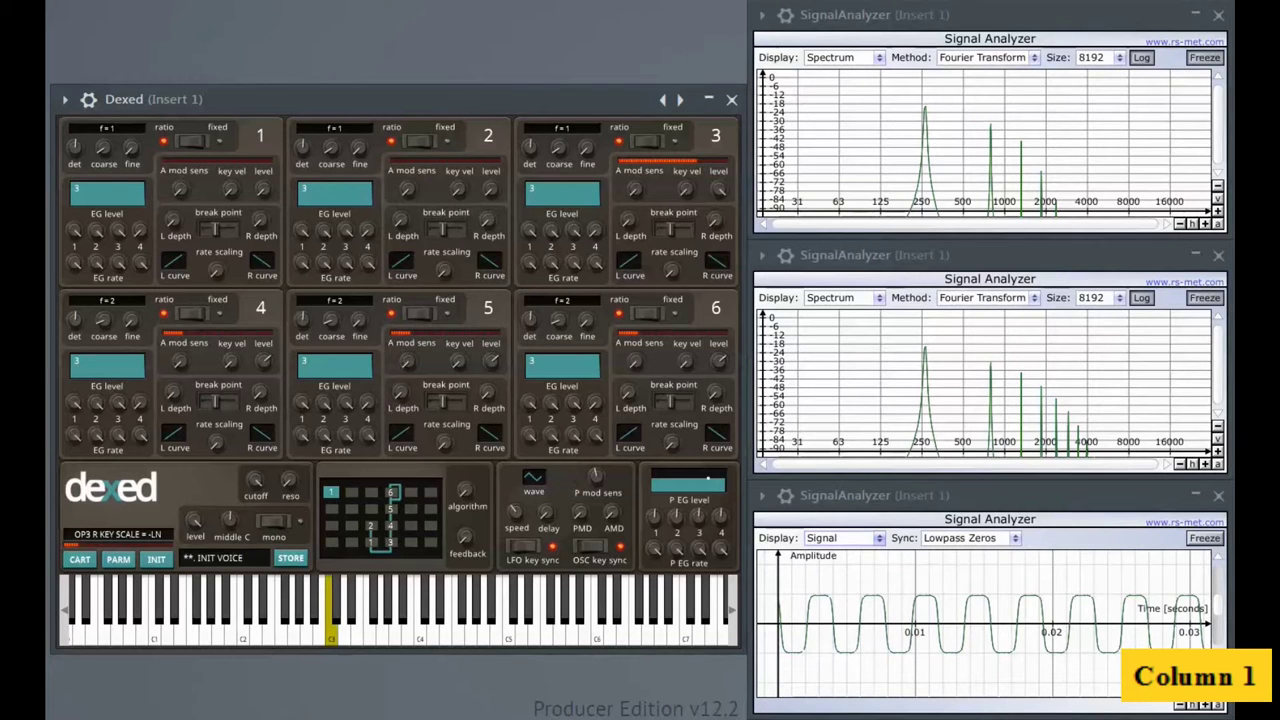
pyautogui.click(878, 539)
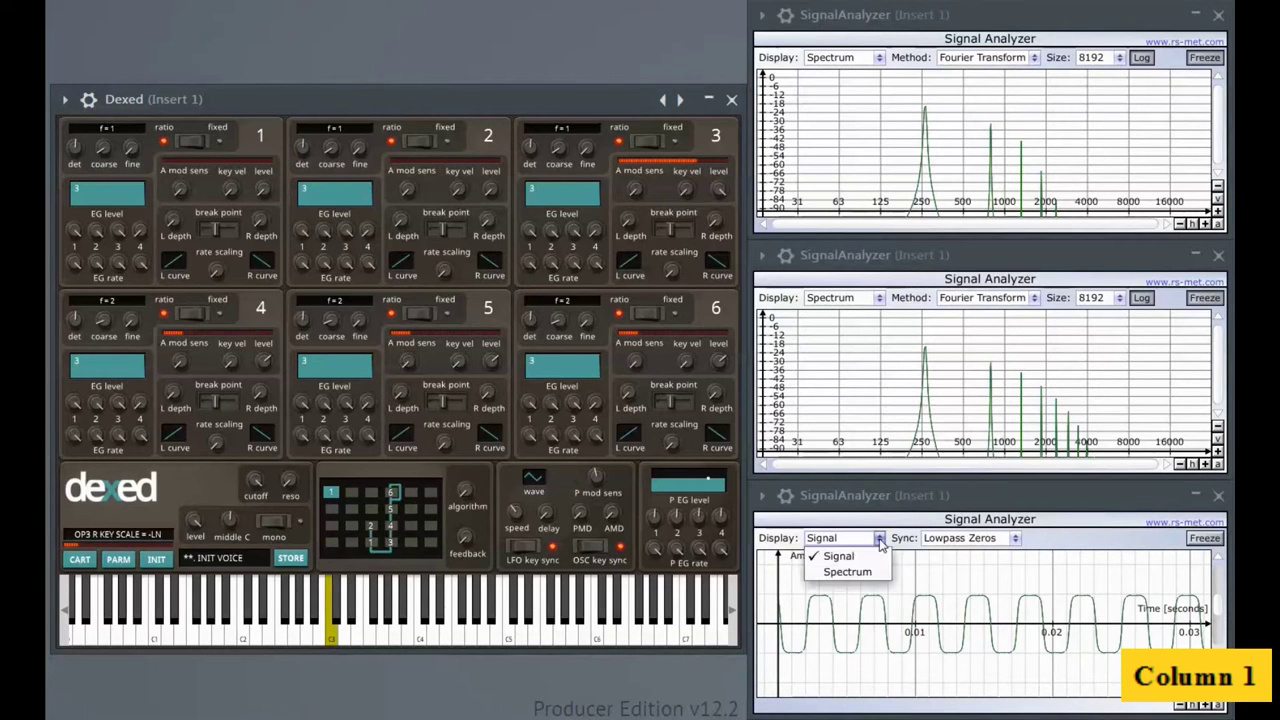
pyautogui.click(850, 572)
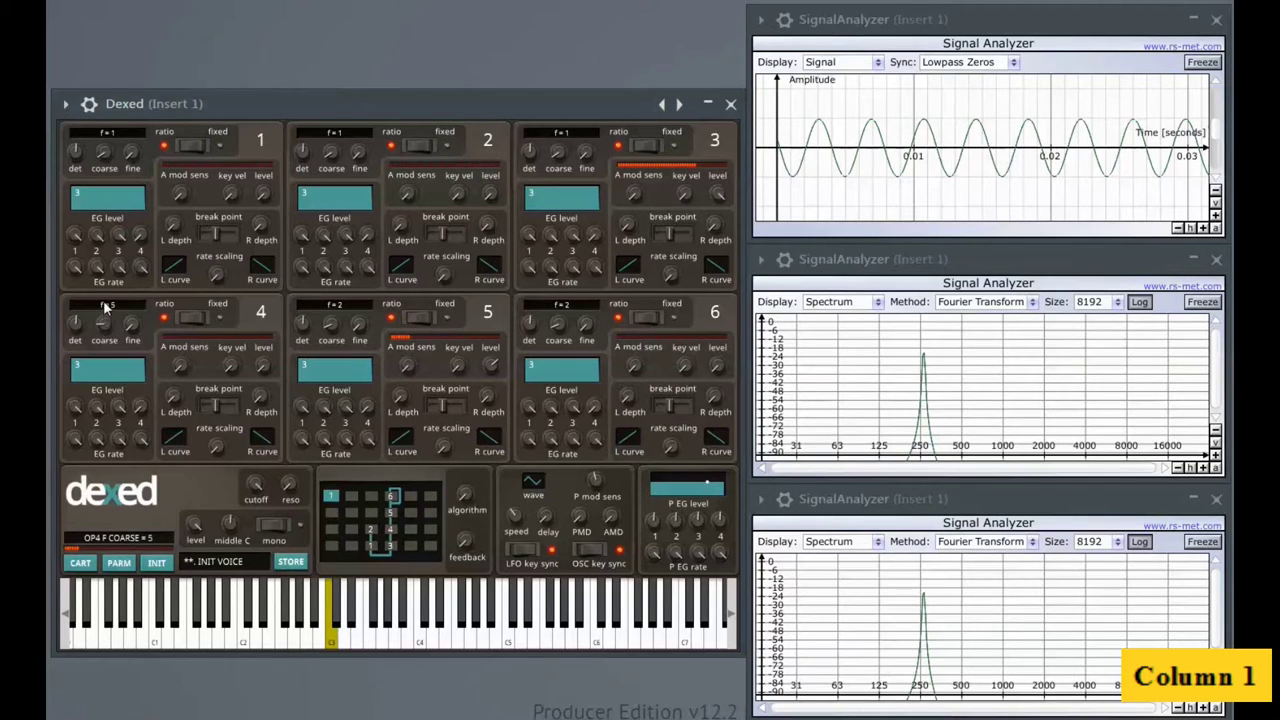
# Set operator 4's frequency ratio to 9.9 and raise its output level, turning operator 5's output level fully down
pyautogui.moveTo(103, 304)
pyautogui.mouseDown()
pyautogui.moveTo(103, 277)
pyautogui.moveTo(121, 294)
pyautogui.mouseUp()
pyautogui.moveTo(254, 371); pyautogui.dragTo(270, 238)
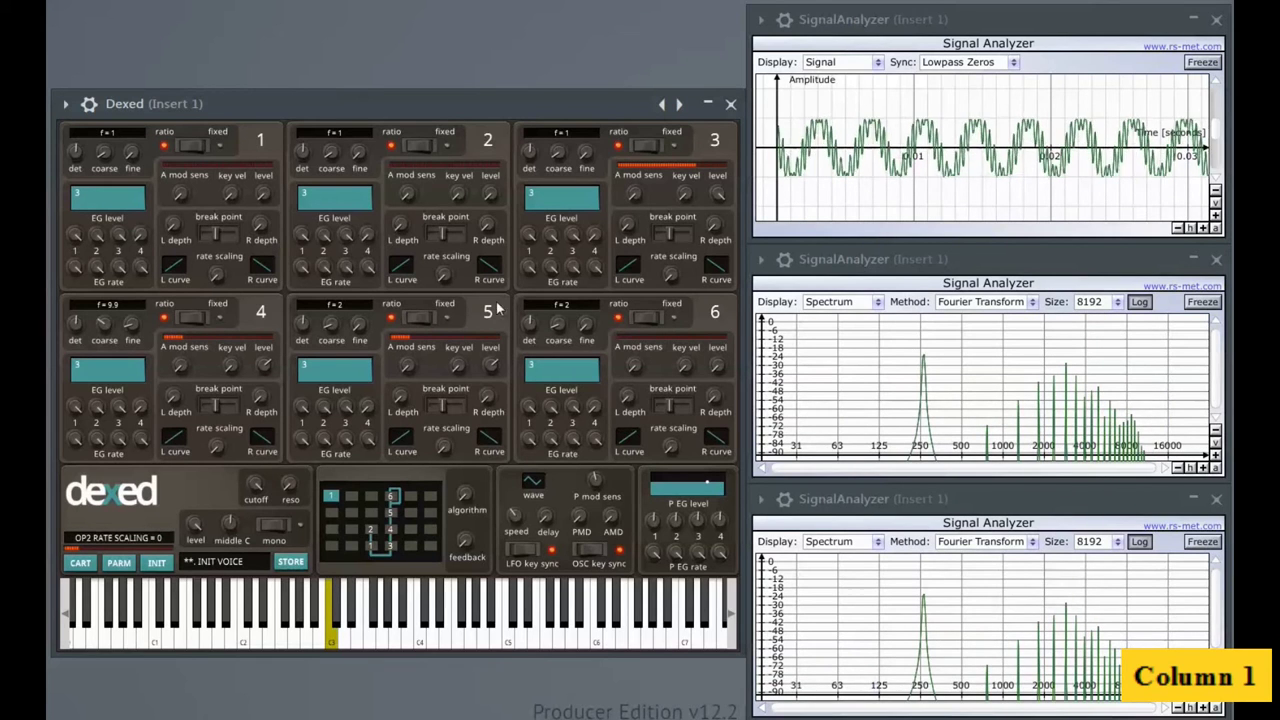
pyautogui.moveTo(492, 362); pyautogui.dragTo(550, 556)
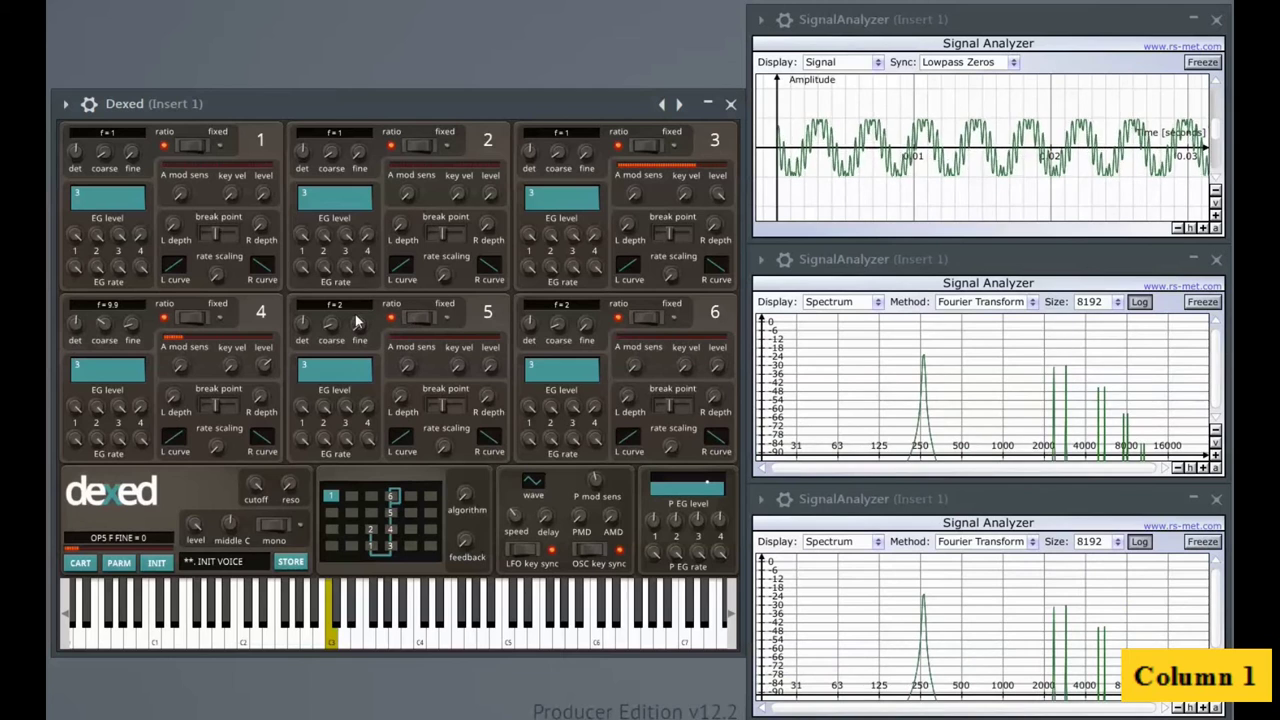
# Set operator 5's frequency ratio to 9.9 and raise its output level
pyautogui.moveTo(330, 328); pyautogui.dragTo(355, 308)
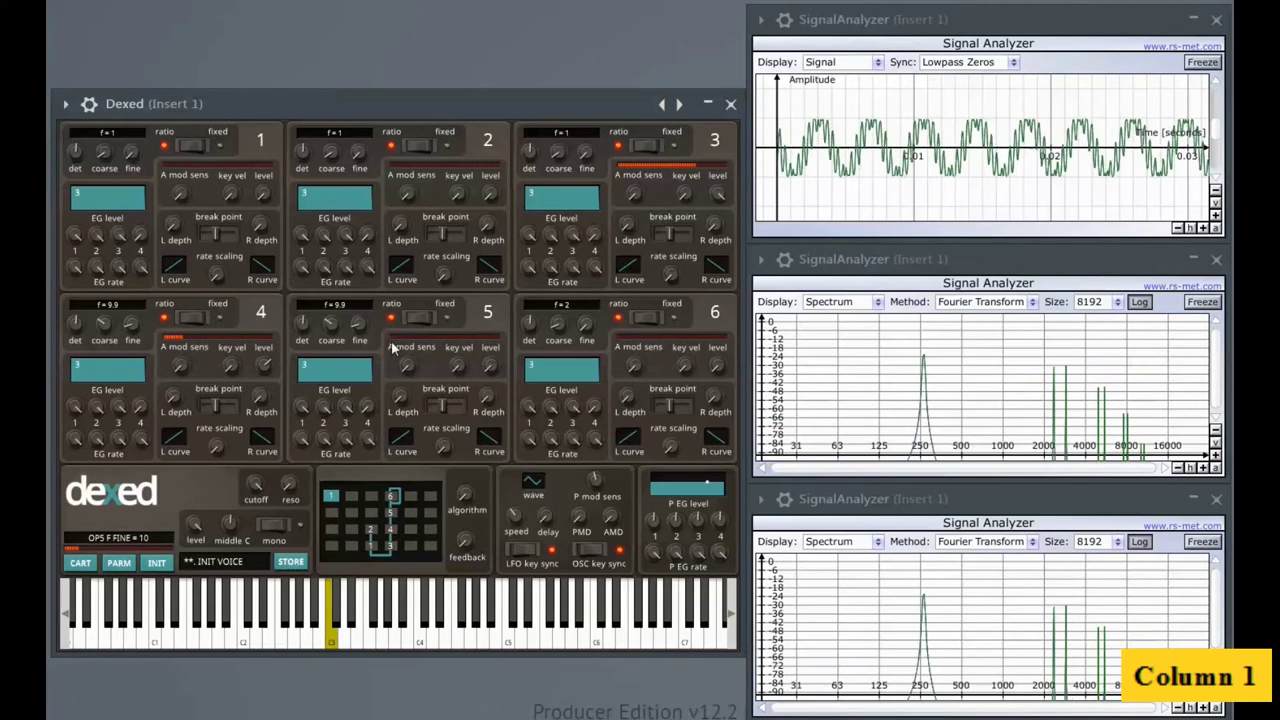
pyautogui.moveTo(490, 366); pyautogui.dragTo(483, 329)
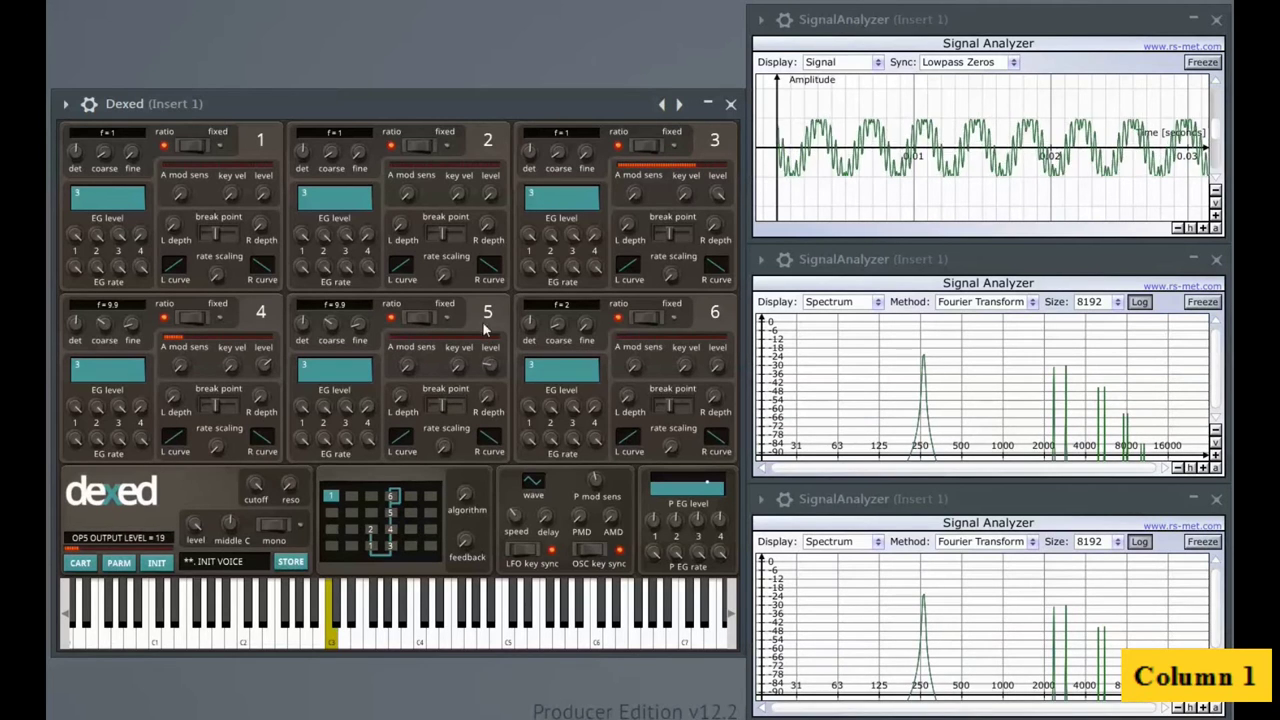
pyautogui.moveTo(484, 246); pyautogui.dragTo(484, 240)
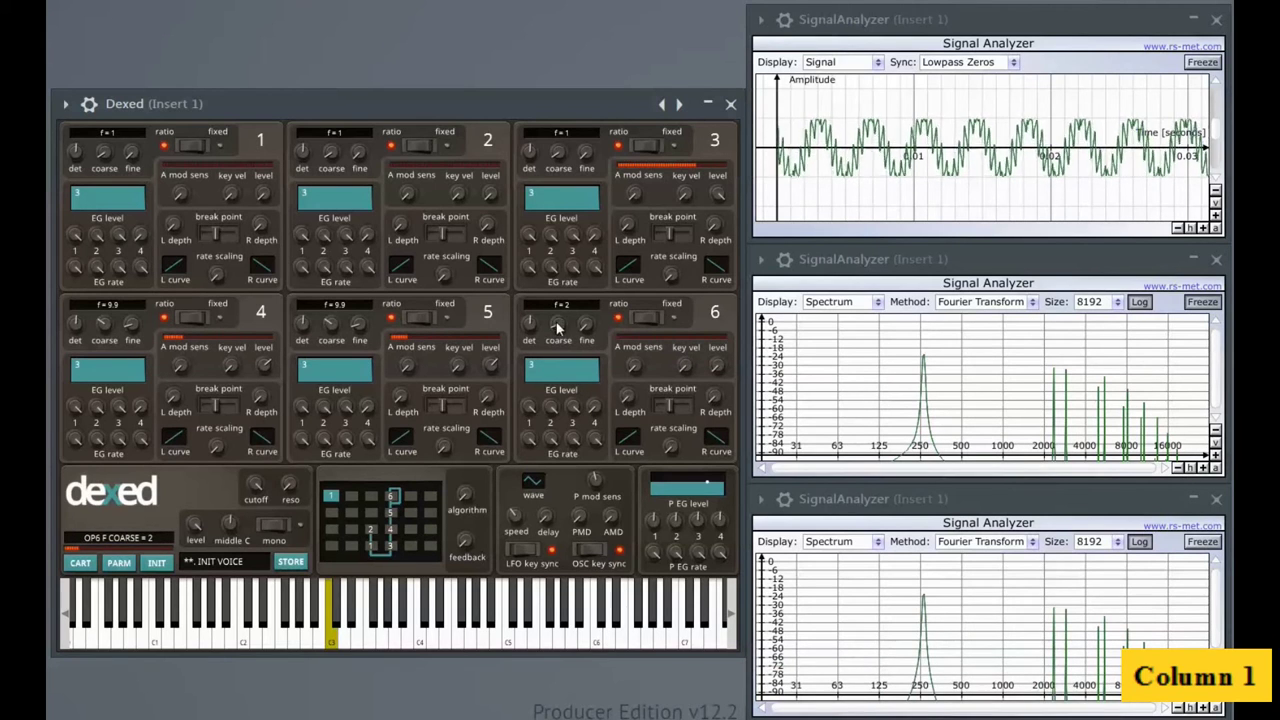
# Set operator 6's frequency ratio to 9.9 and raise its output level
pyautogui.moveTo(552, 306)
pyautogui.mouseDown()
pyautogui.moveTo(545, 266)
pyautogui.moveTo(547, 283)
pyautogui.mouseUp()
pyautogui.moveTo(586, 329); pyautogui.dragTo(585, 310)
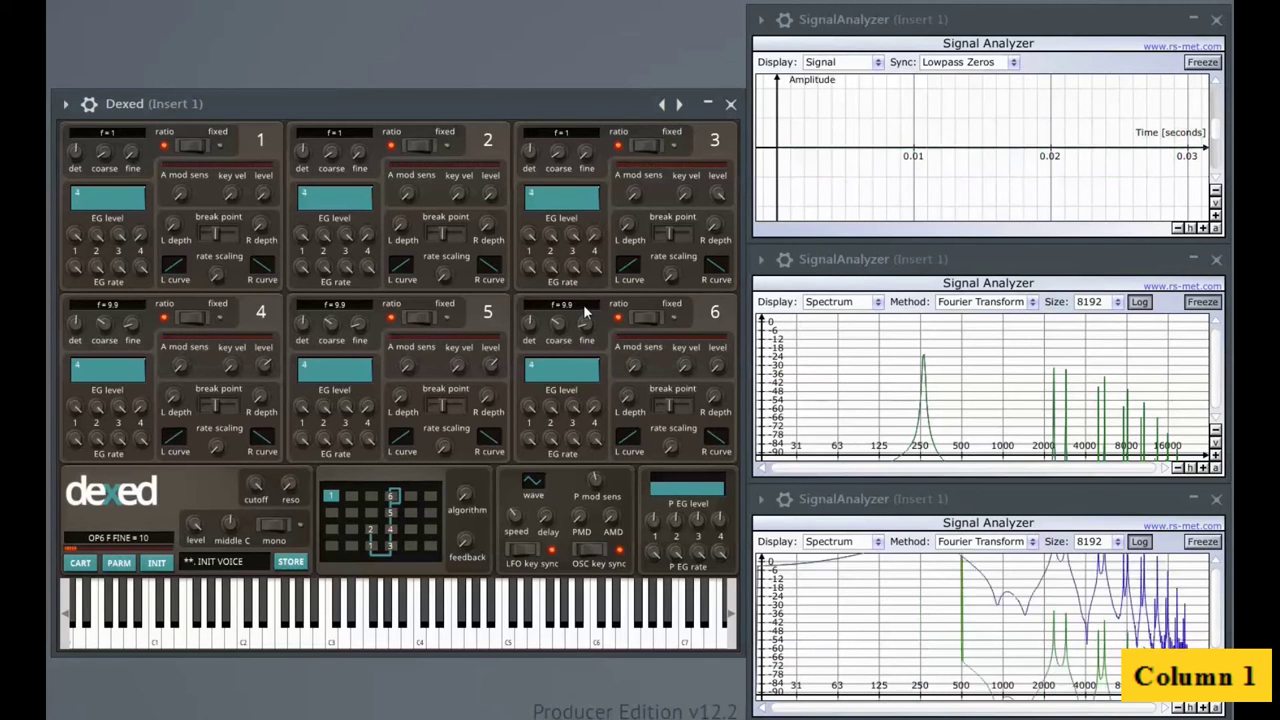
pyautogui.moveTo(712, 368); pyautogui.dragTo(728, 228)
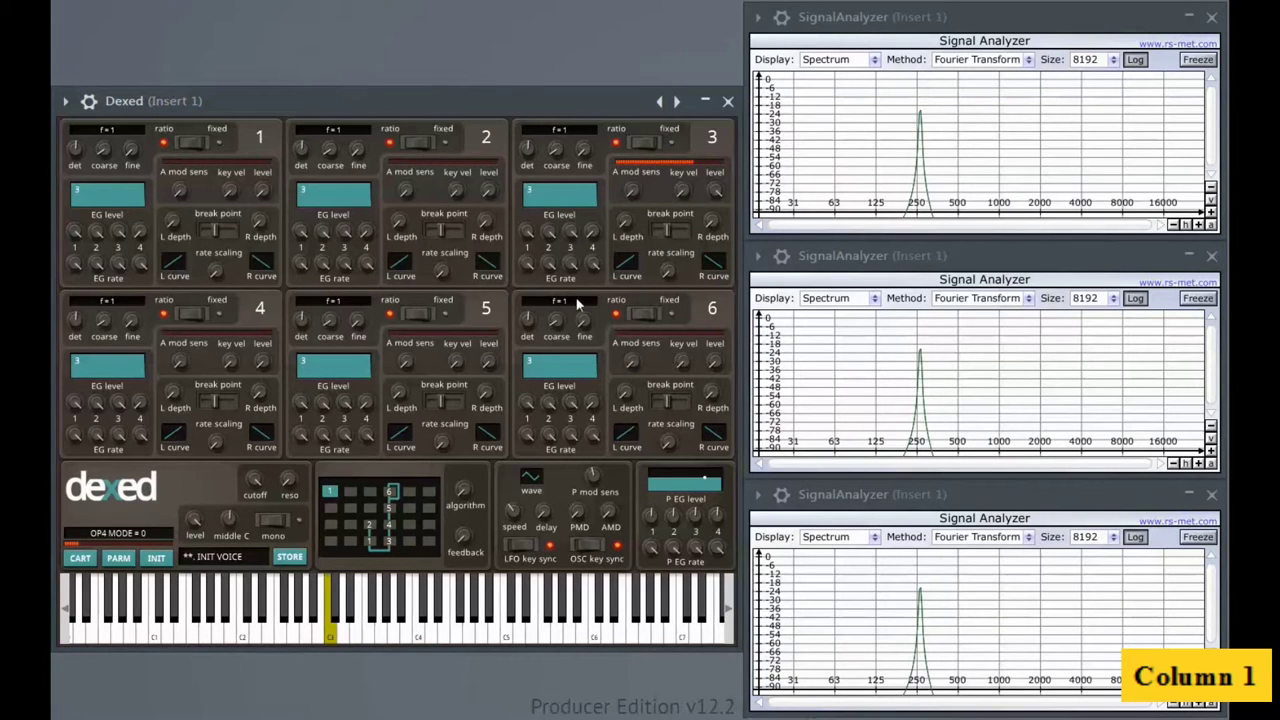
# Raise operator 4's output level to about 80 and inspect the waveform in the first analyzer's Signal display, returning it to Spectrum
pyautogui.moveTo(265, 357); pyautogui.dragTo(270, 236)
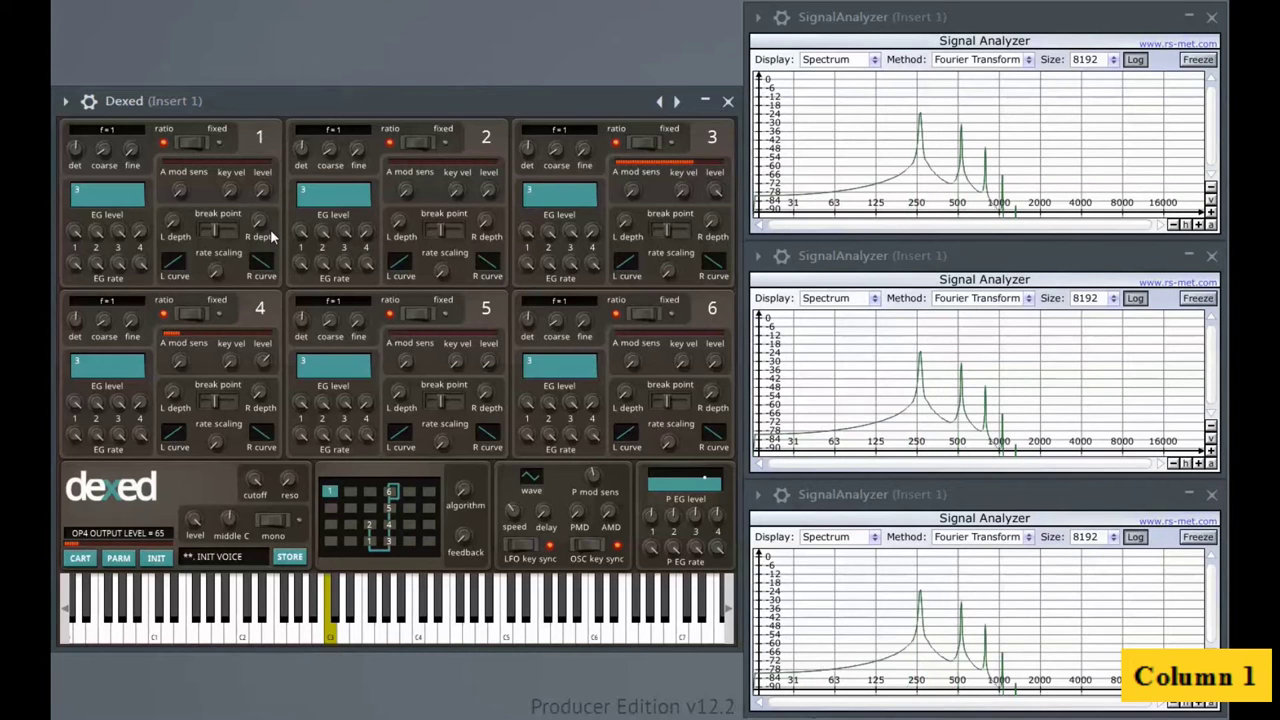
pyautogui.moveTo(270, 226); pyautogui.dragTo(271, 206)
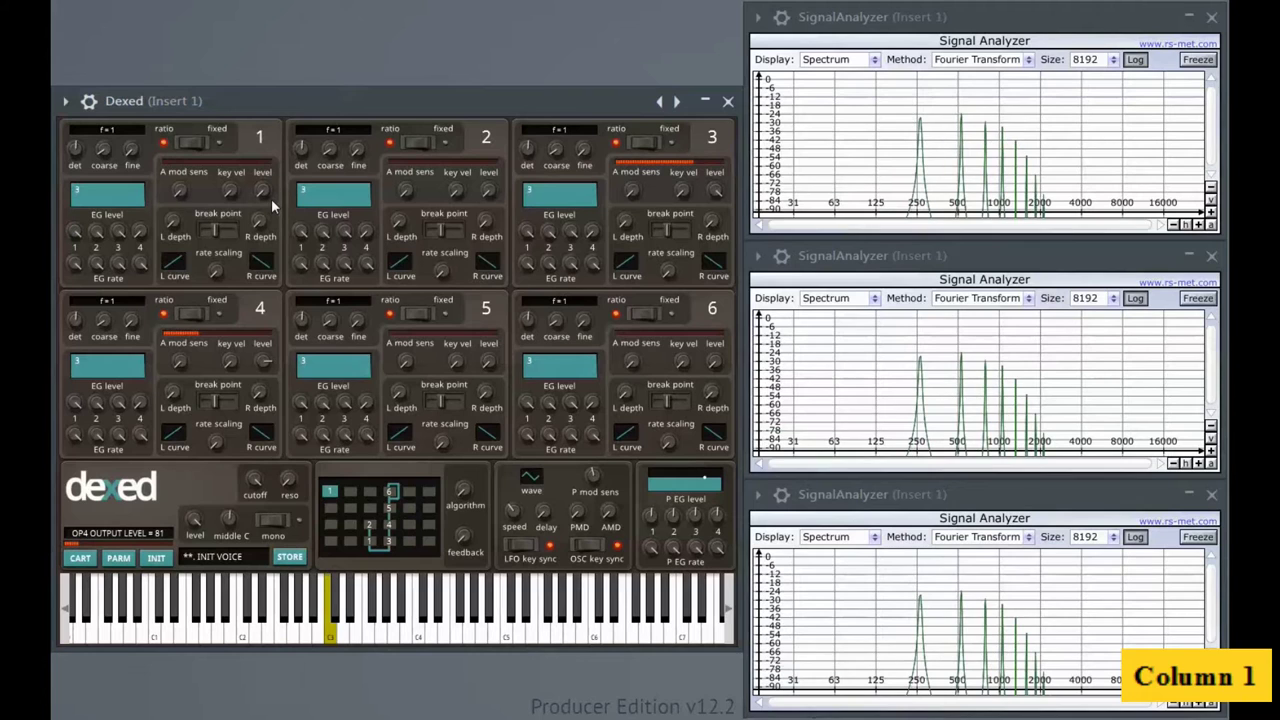
pyautogui.moveTo(271, 200)
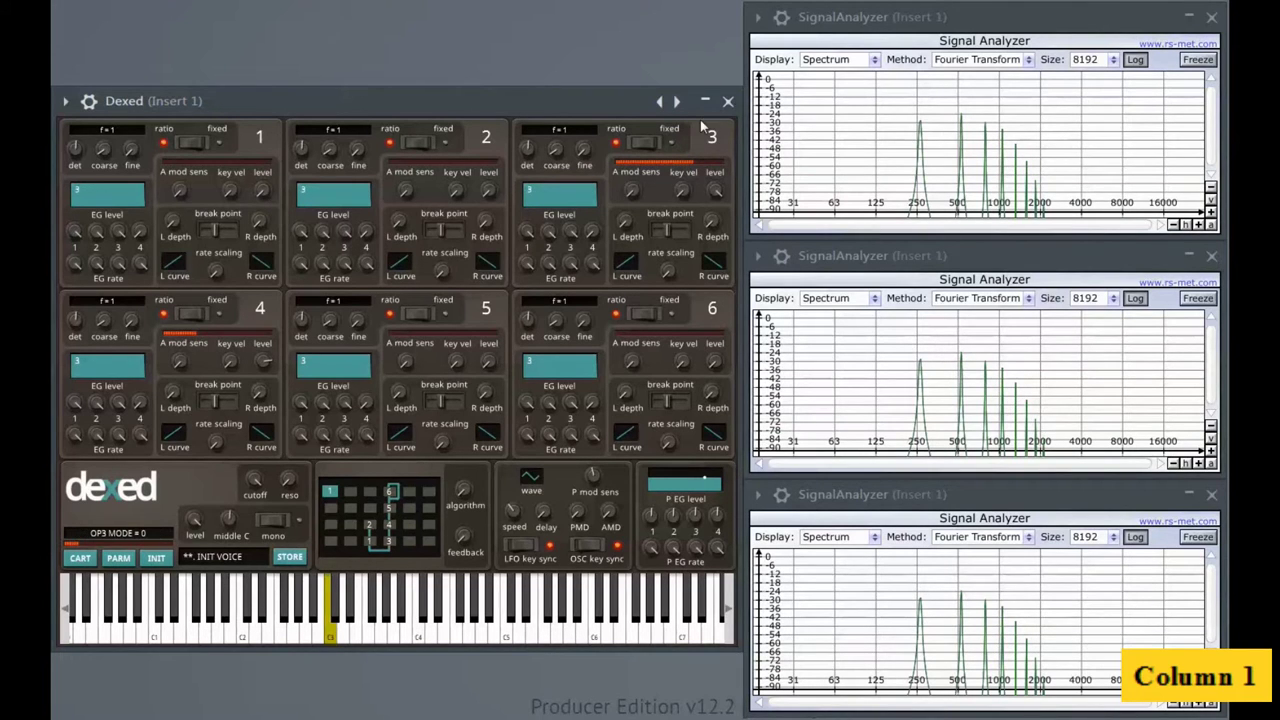
pyautogui.click(859, 65)
pyautogui.click(845, 80)
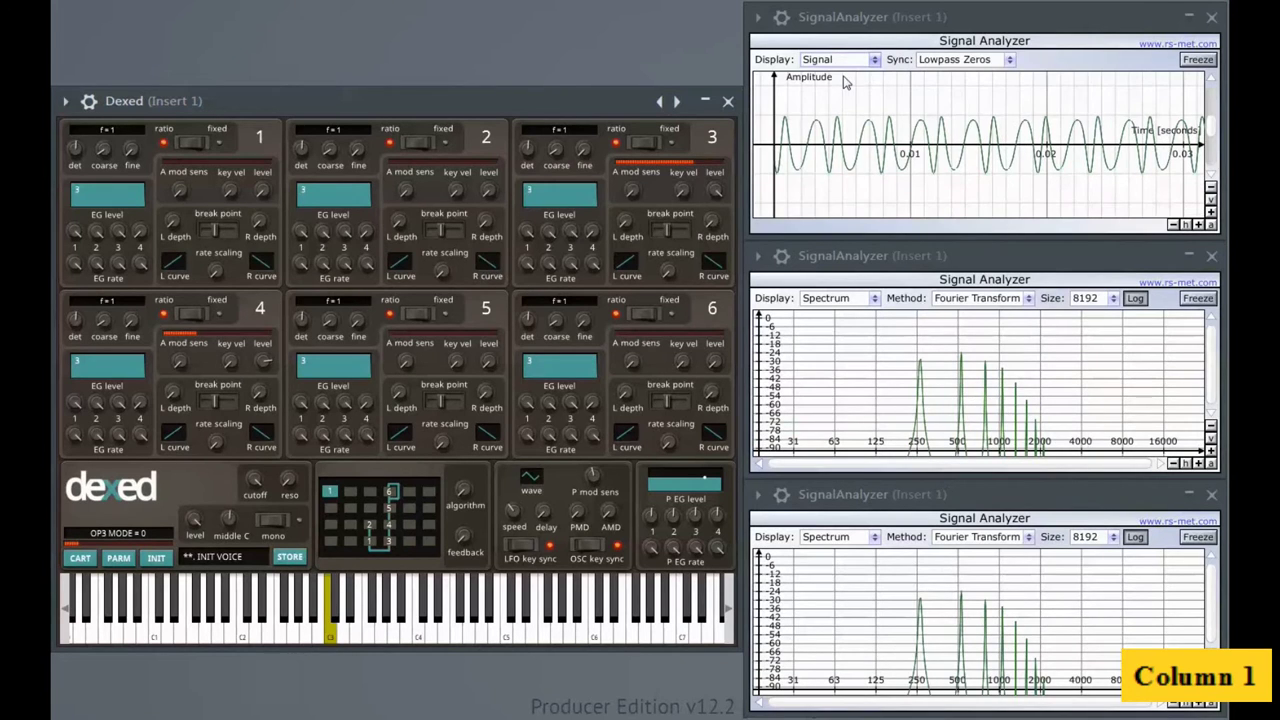
pyautogui.click(875, 63)
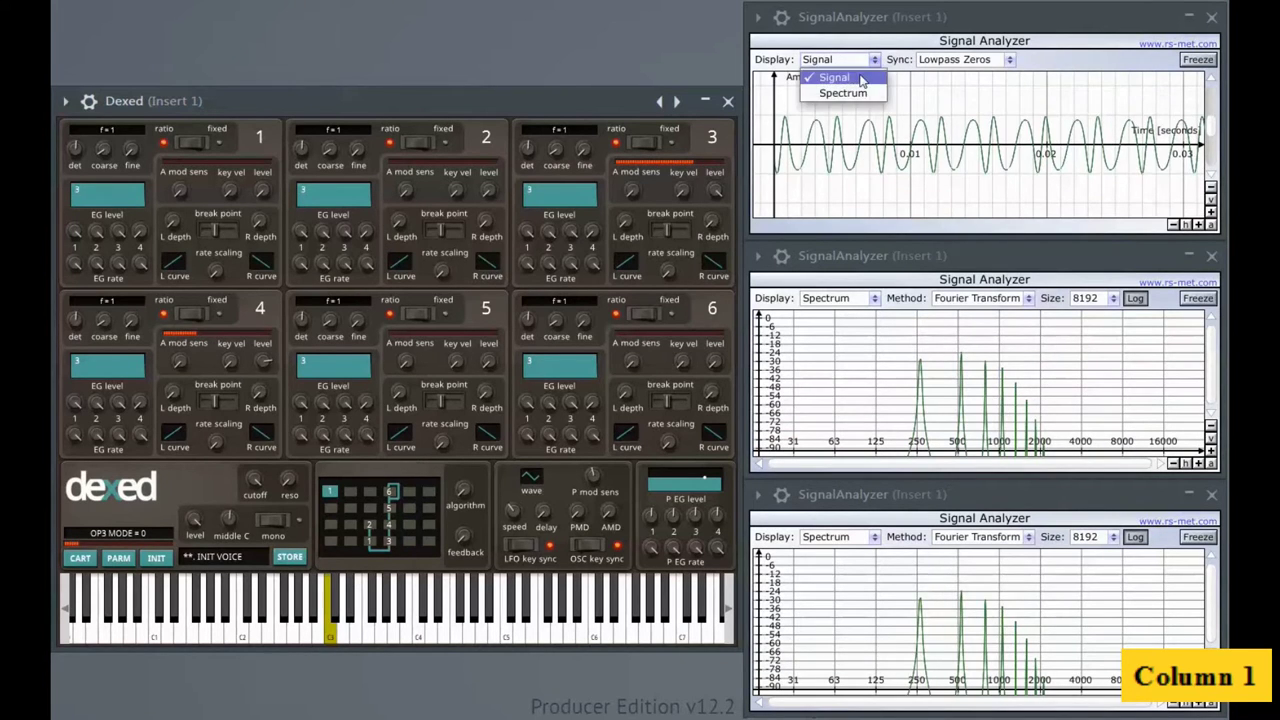
pyautogui.click(846, 91)
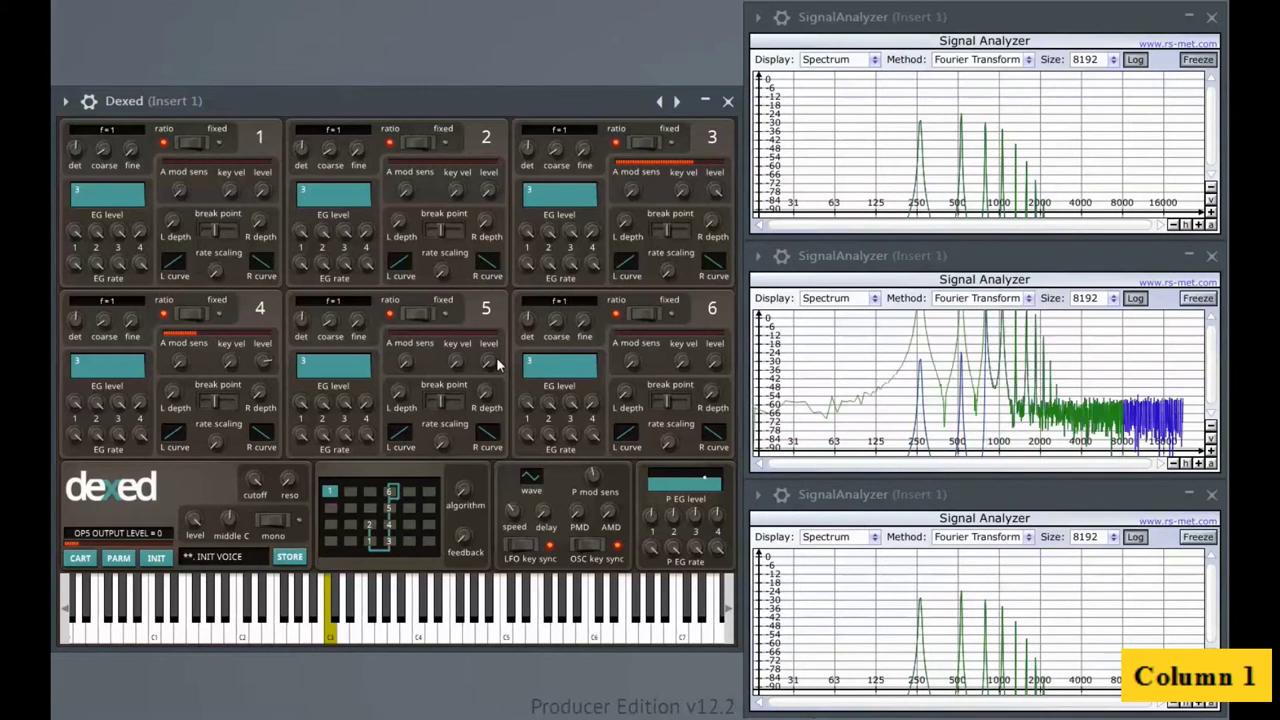
# With all ratios at 1, raise operator 5's output level and check the second analyzer's Signal display, returning it to Spectrum
pyautogui.moveTo(491, 363); pyautogui.dragTo(497, 209)
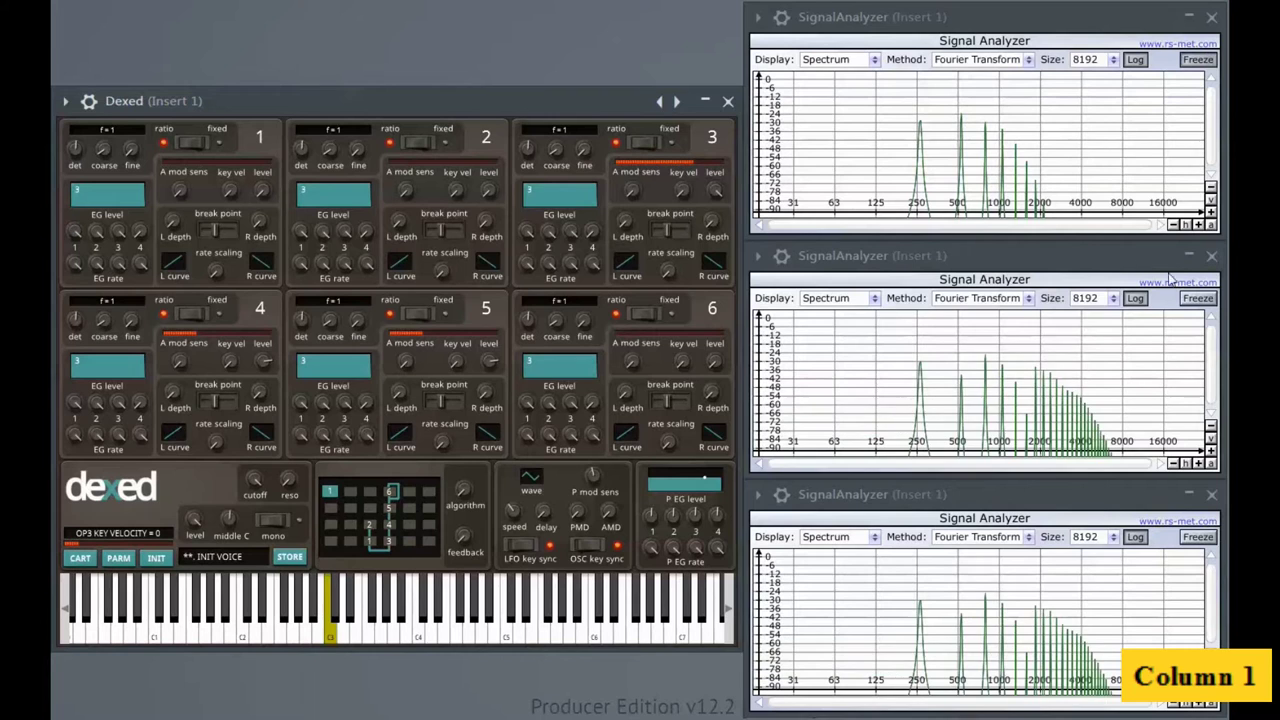
pyautogui.click(875, 300)
pyautogui.click(849, 318)
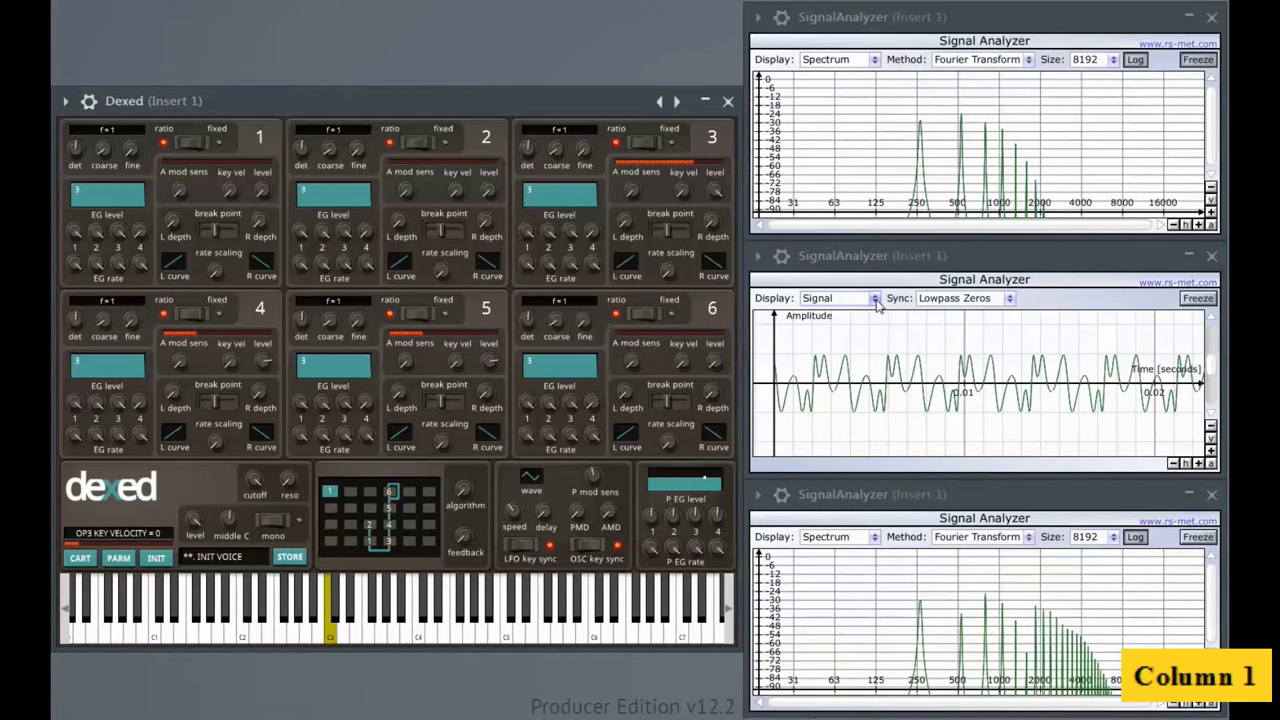
pyautogui.click(875, 300)
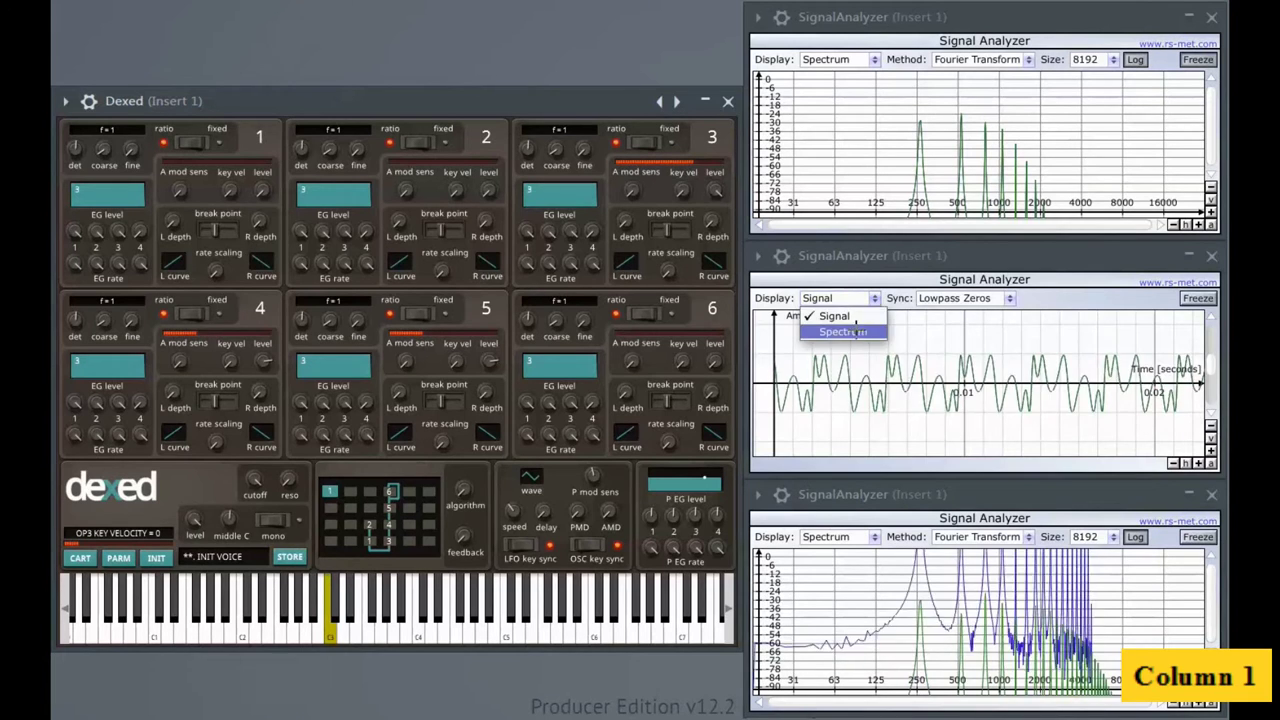
pyautogui.click(845, 331)
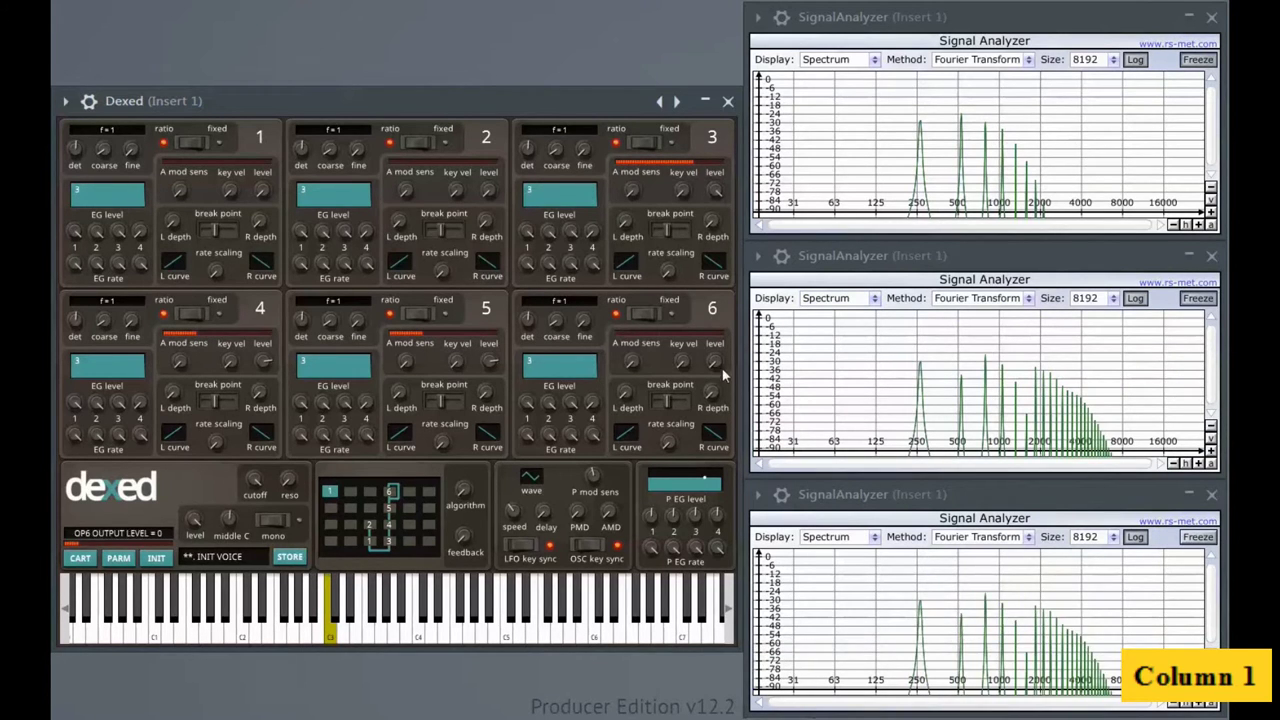
# Raise operator 6's output level to 80 and inspect the waveform in the third analyzer's Signal display, returning it to Spectrum
pyautogui.moveTo(712, 350); pyautogui.dragTo(707, 213)
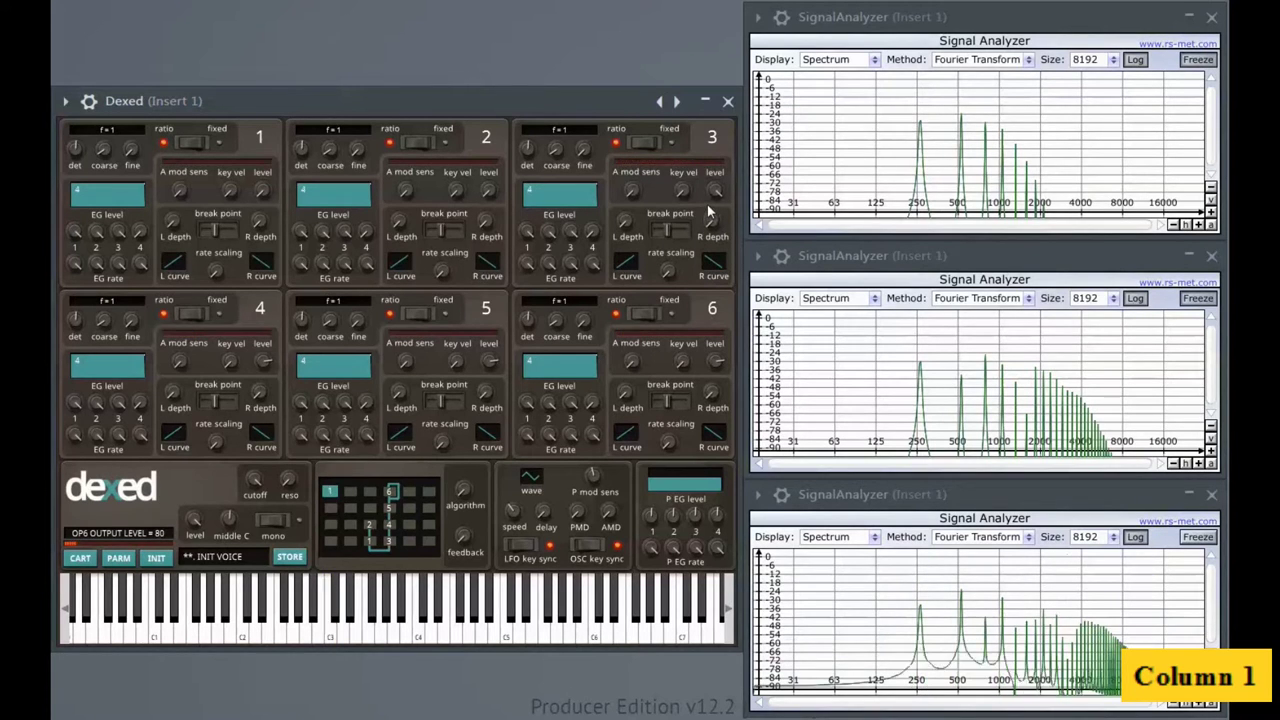
pyautogui.click(858, 537)
pyautogui.click(855, 556)
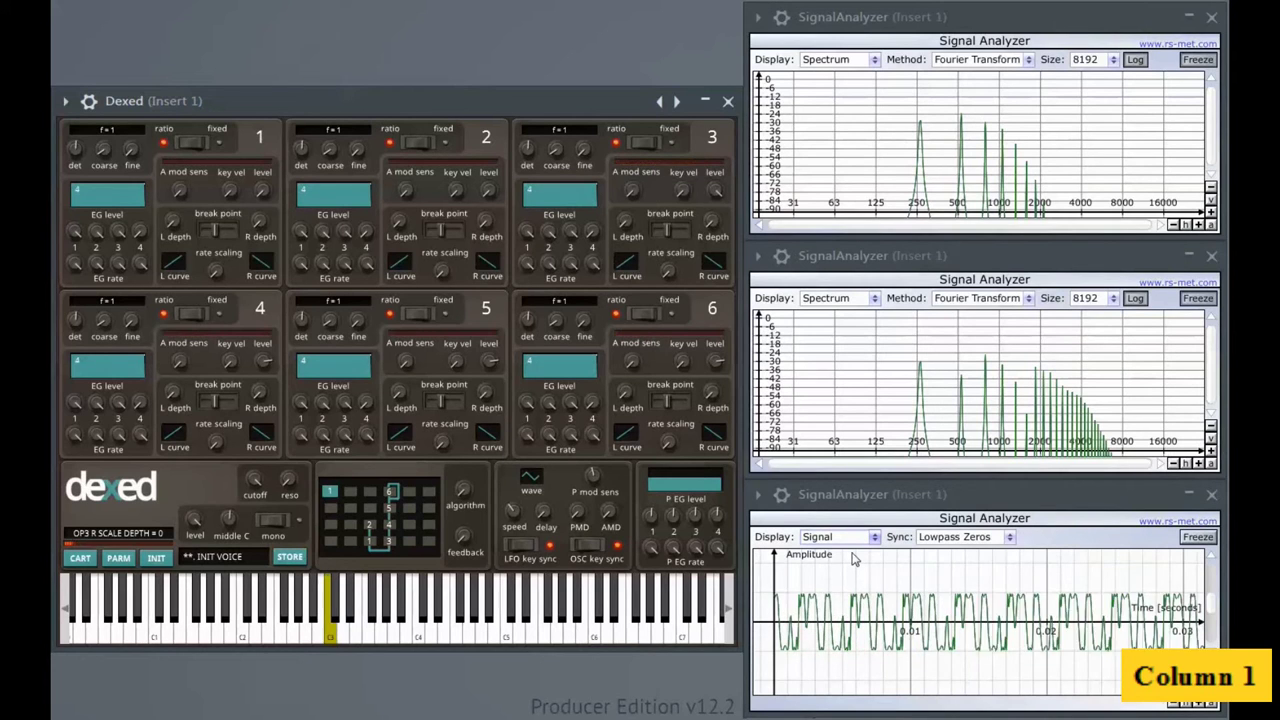
pyautogui.click(855, 537)
pyautogui.click(855, 571)
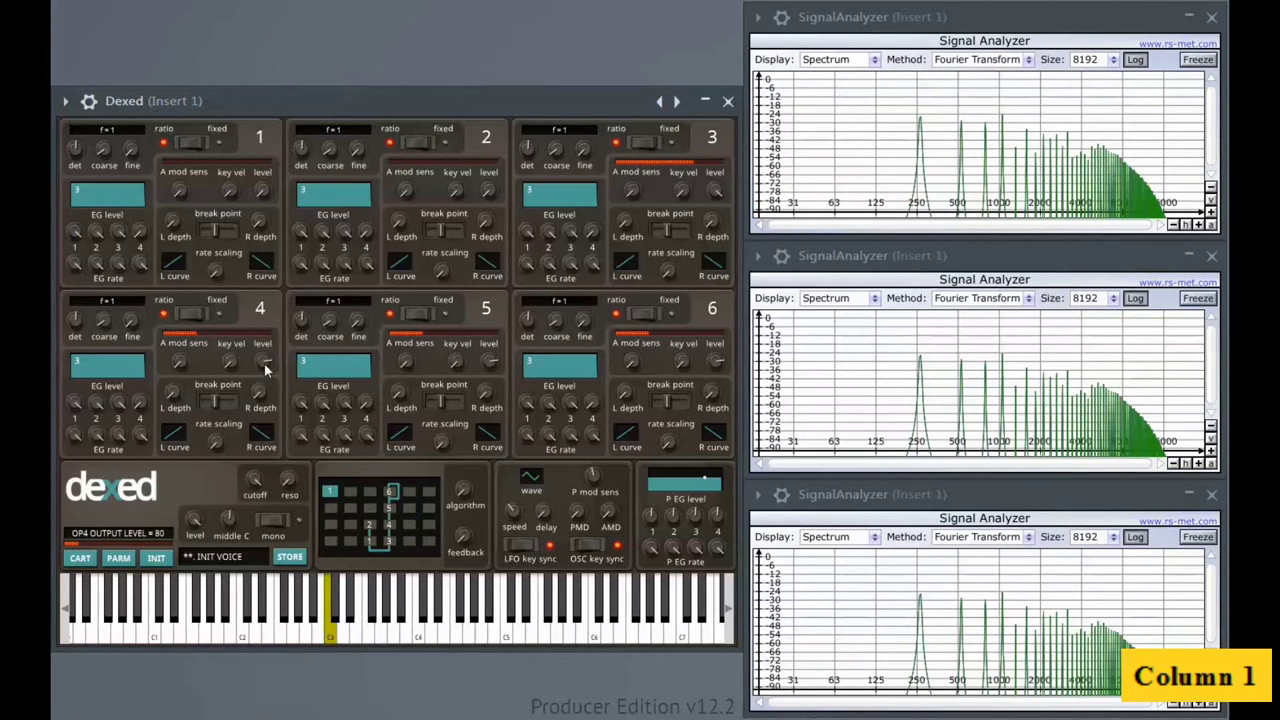
# Increase operator 4's output level to 90 and view the first analyzer in Signal display, returning it to Spectrum
pyautogui.moveTo(264, 363); pyautogui.dragTo(266, 347)
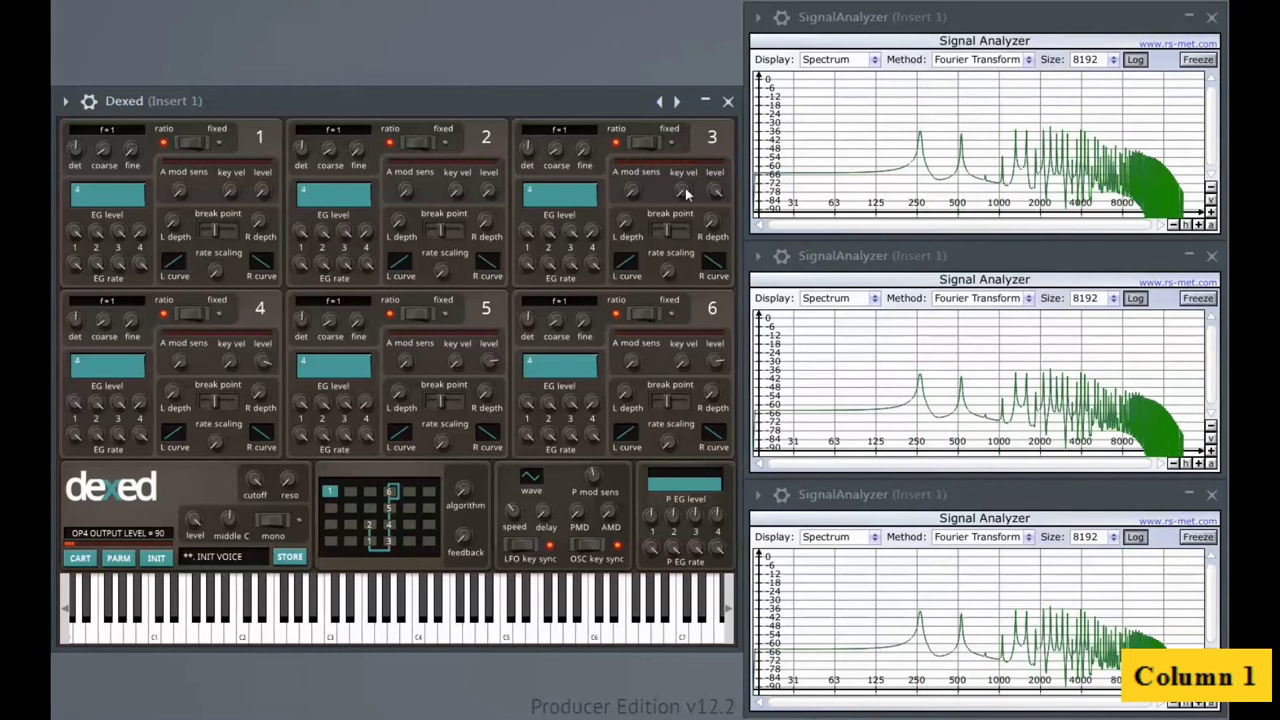
pyautogui.click(874, 62)
pyautogui.click(868, 77)
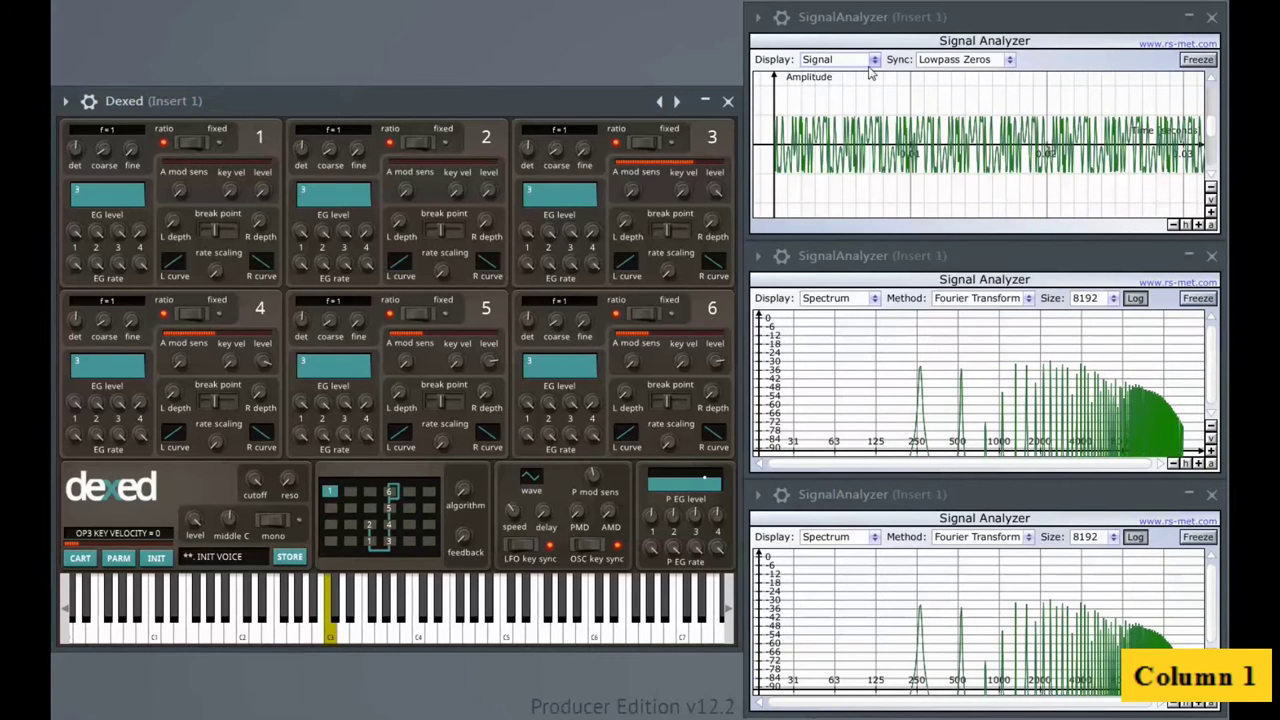
pyautogui.click(872, 62)
pyautogui.click(845, 91)
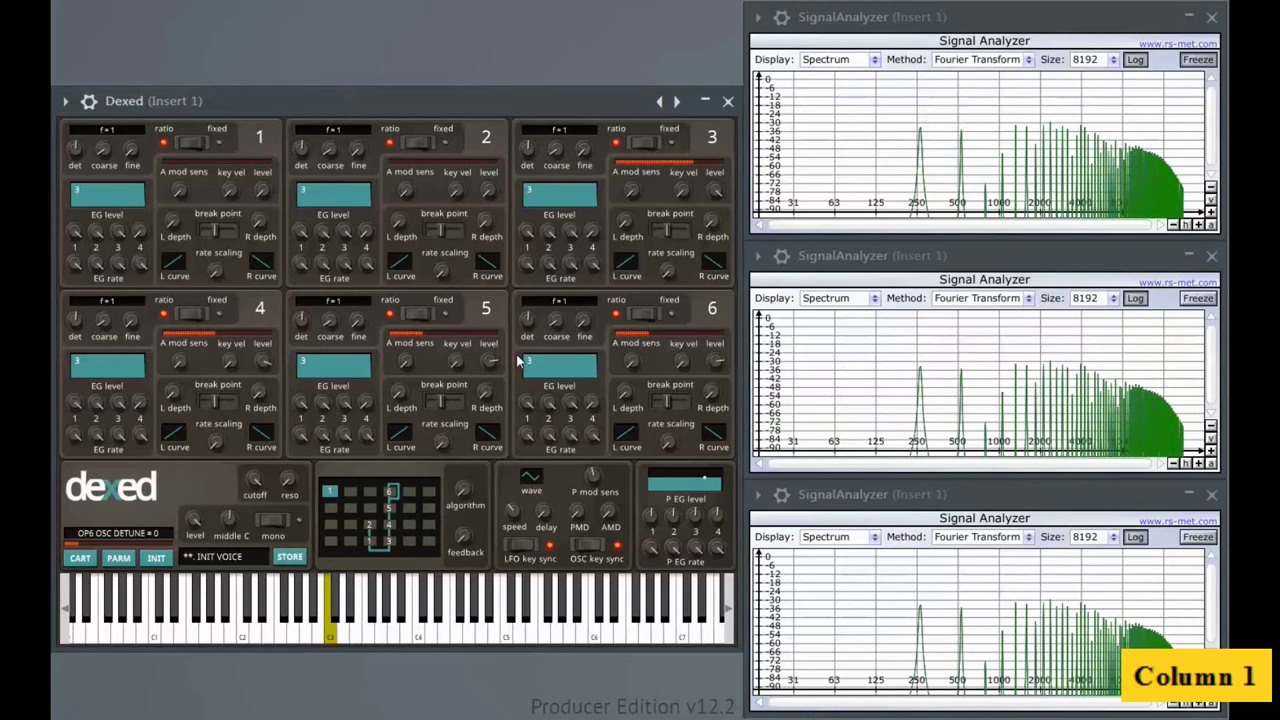
# Increase operator 5's output level to 89 and examine the waveform in the second analyzer's Signal display
pyautogui.moveTo(491, 367); pyautogui.dragTo(491, 357)
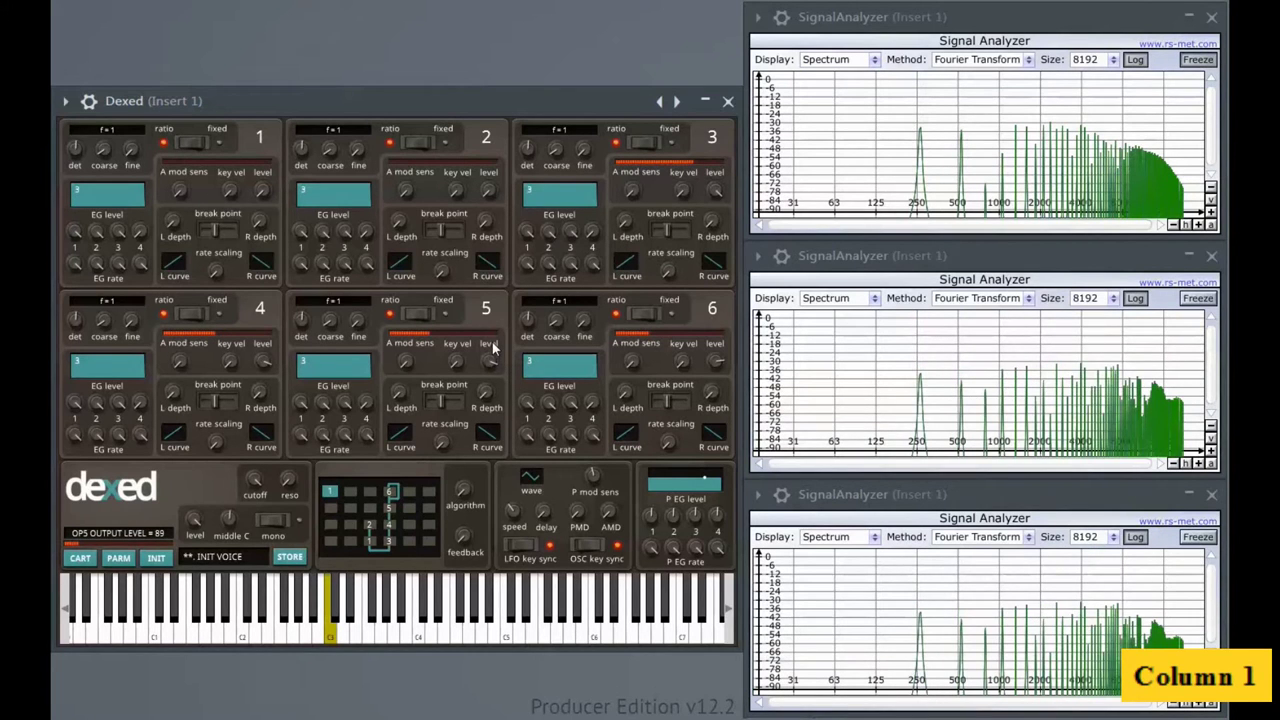
pyautogui.click(875, 300)
pyautogui.click(840, 314)
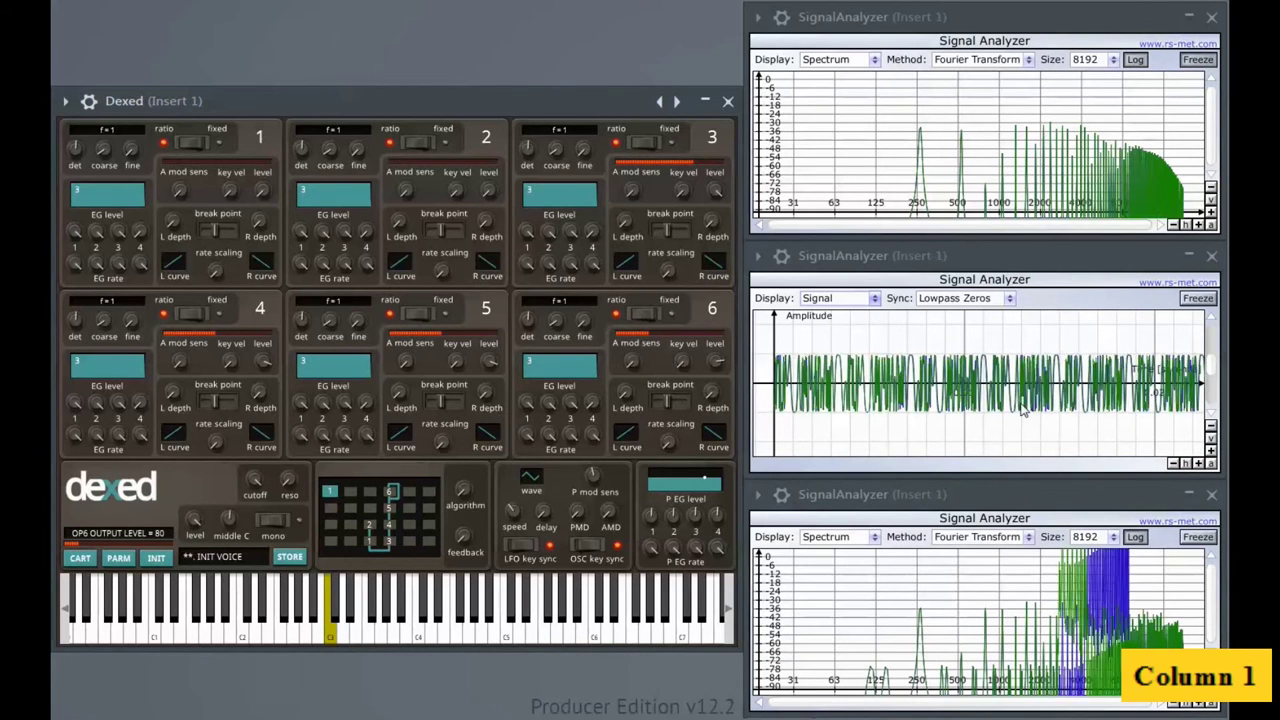
pyautogui.click(1198, 464)
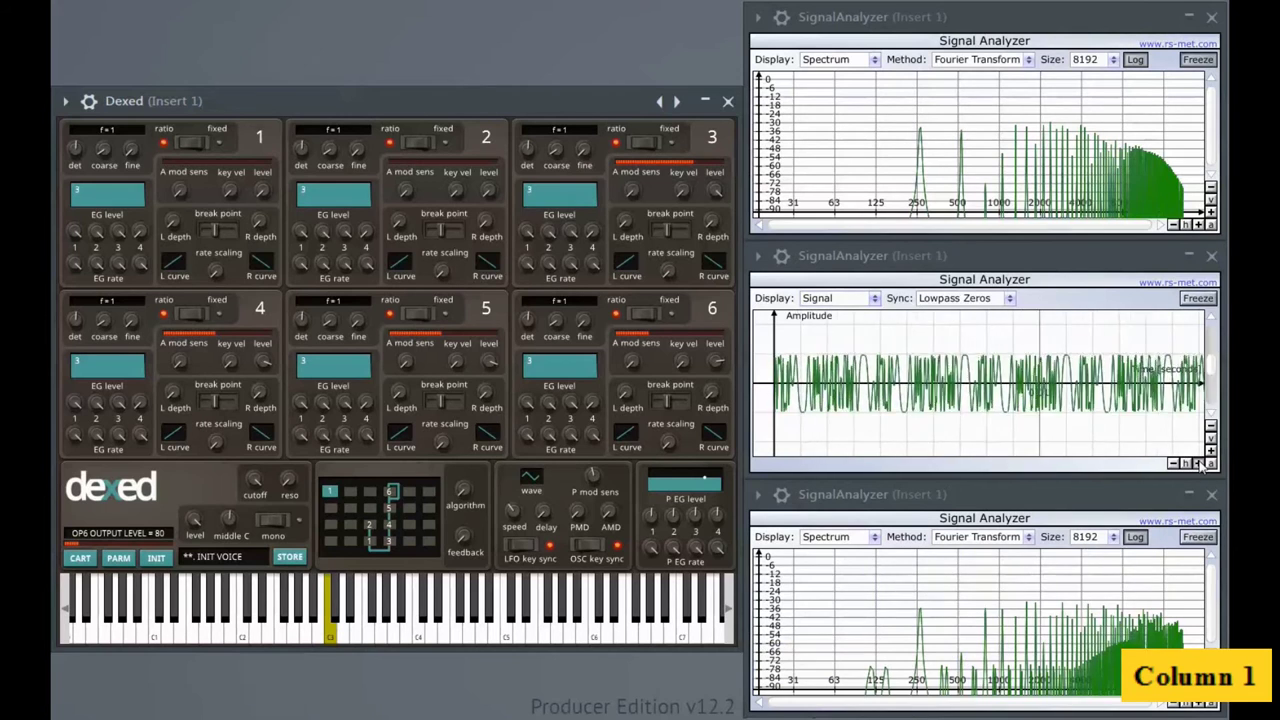
# Return the second analyzer to Spectrum display and freeze it
pyautogui.click(875, 302)
pyautogui.click(835, 330)
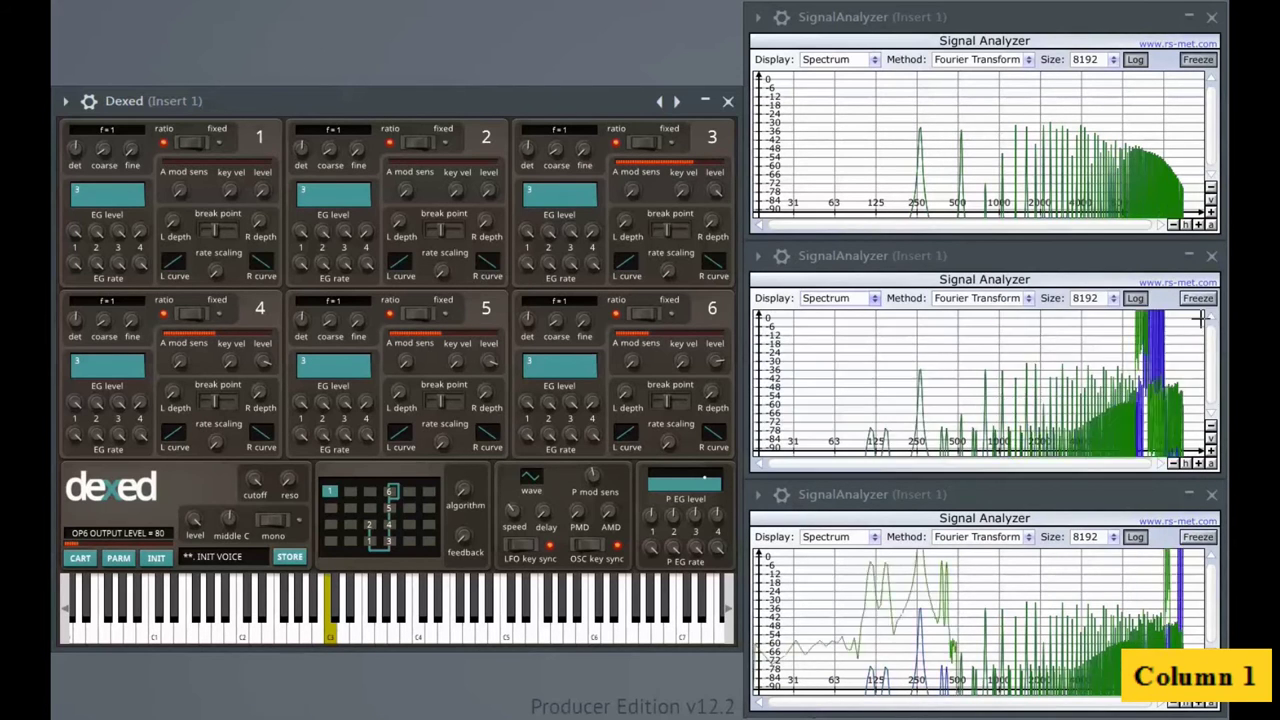
pyautogui.click(1198, 299)
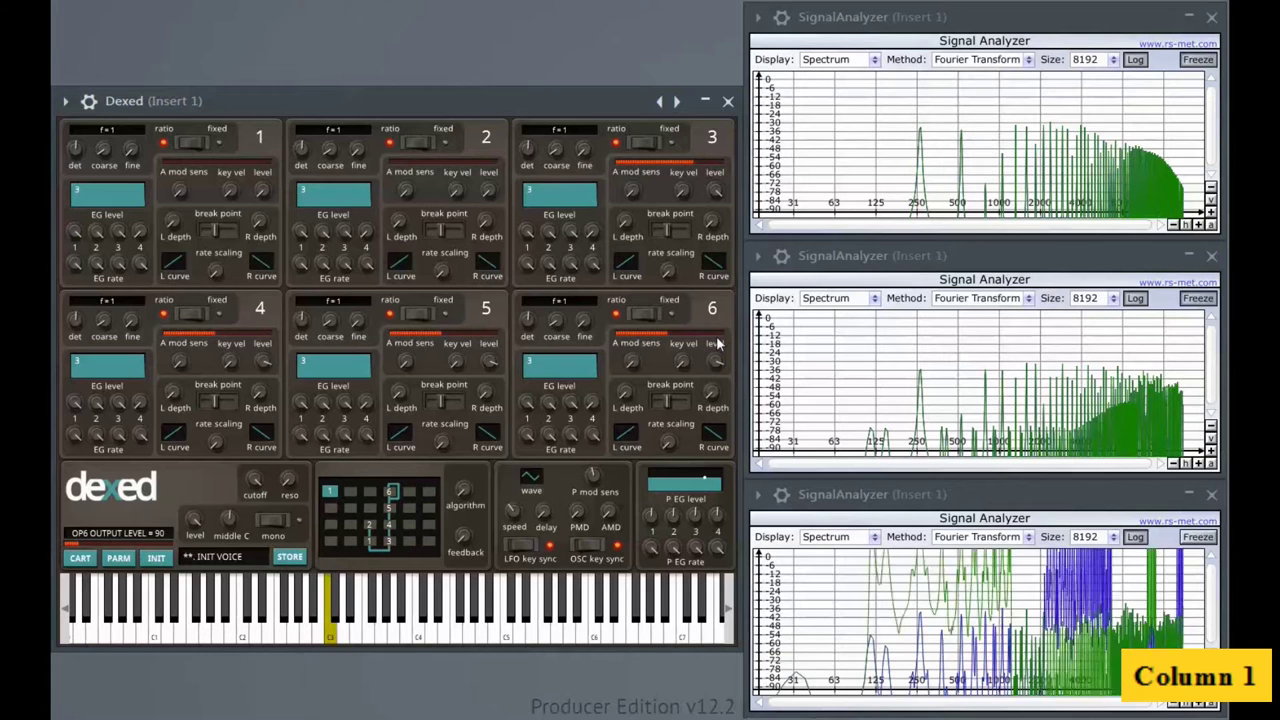
# Examine the waveform closely in the third analyzer's Signal display, returning it to Spectrum
pyautogui.click(874, 537)
pyautogui.click(834, 555)
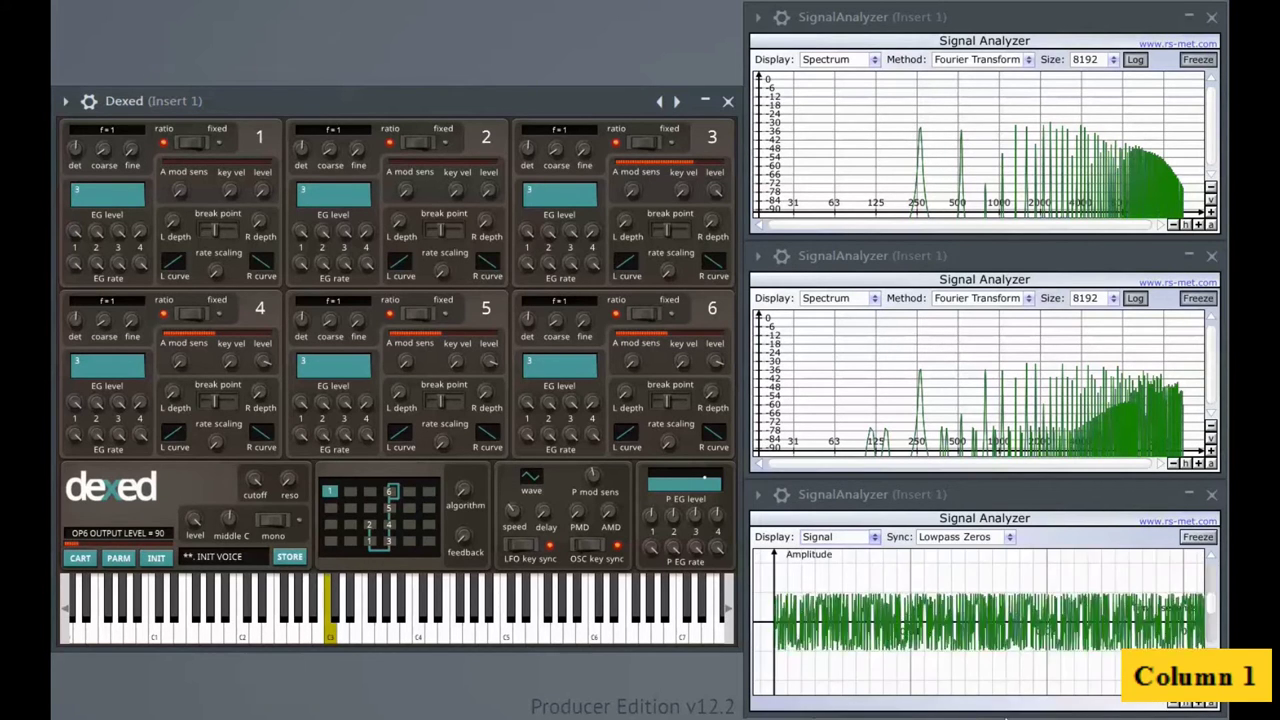
pyautogui.click(1198, 705)
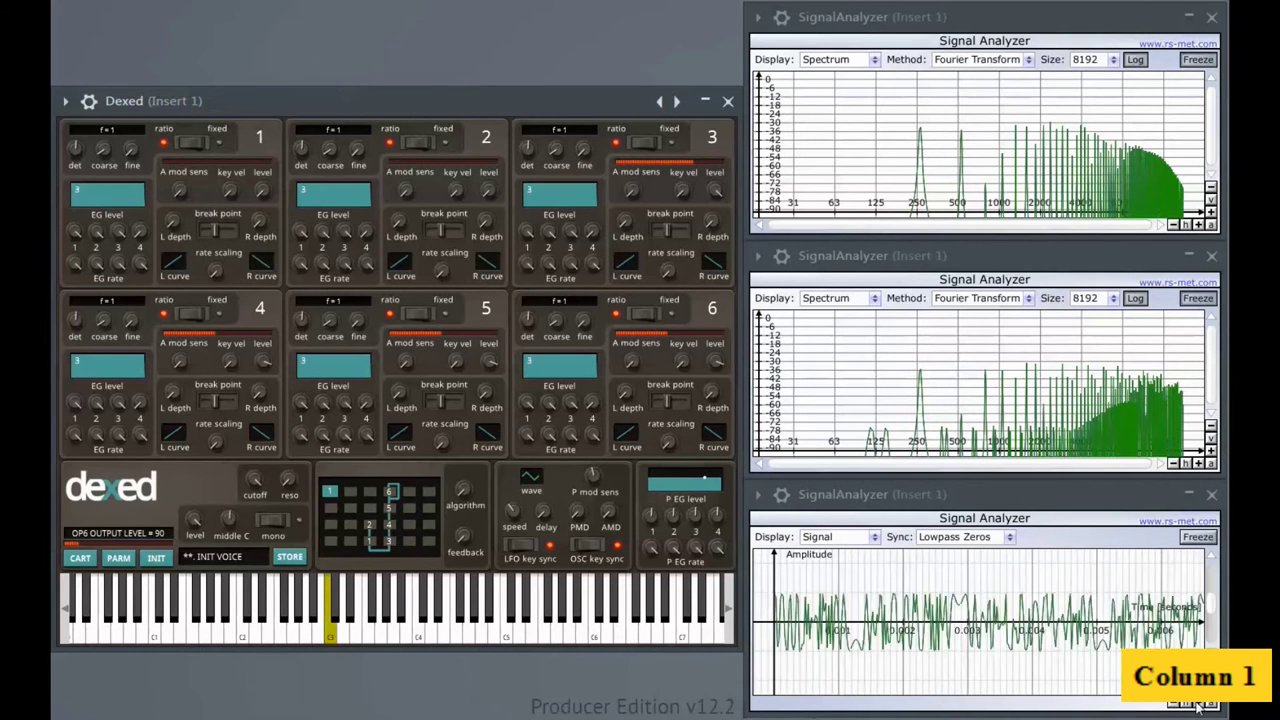
pyautogui.click(838, 537)
pyautogui.click(845, 570)
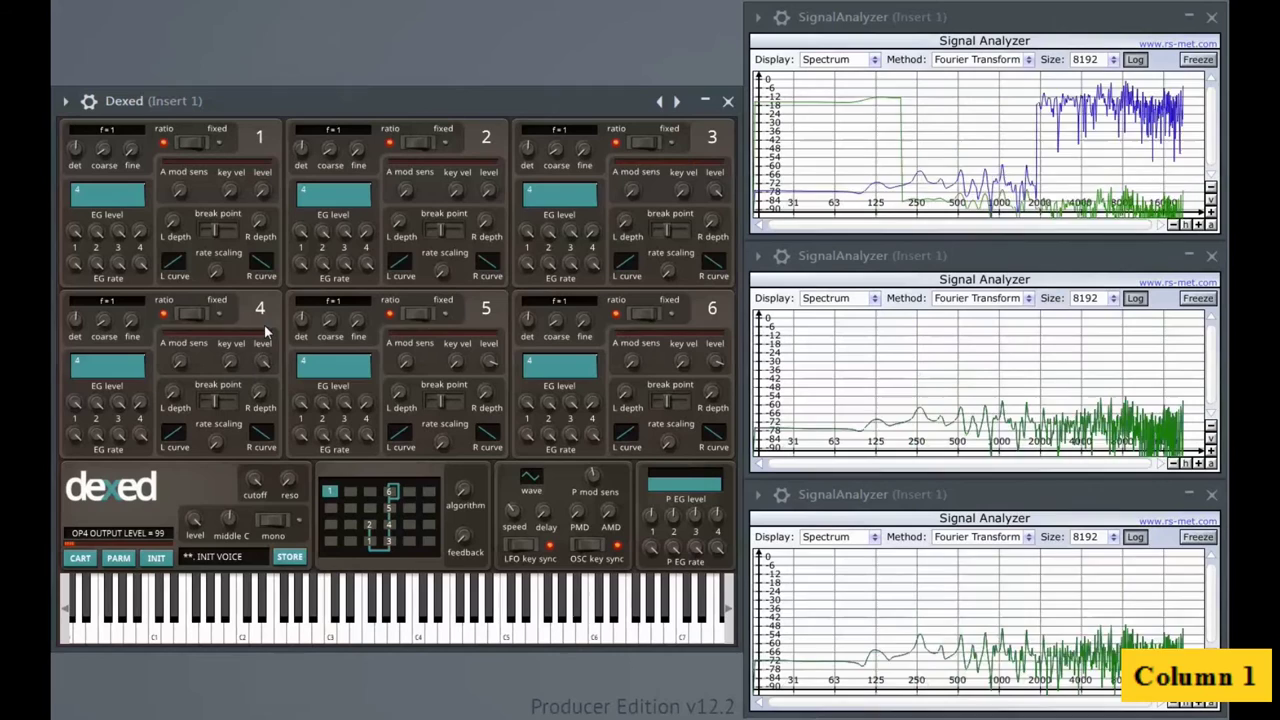
# Examine the first analyzer's waveform closely in Signal display with a stretched time axis, returning it to Spectrum and freezing it
pyautogui.click(845, 59)
pyautogui.click(840, 78)
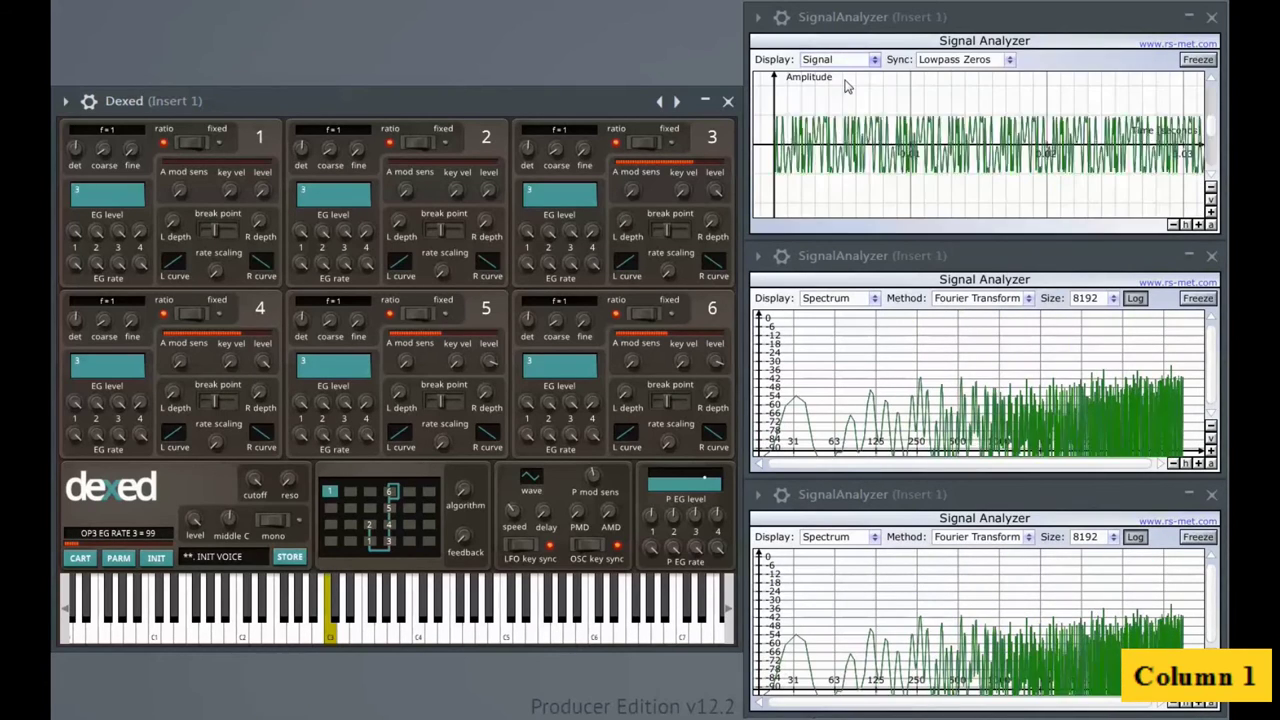
pyautogui.click(1201, 228)
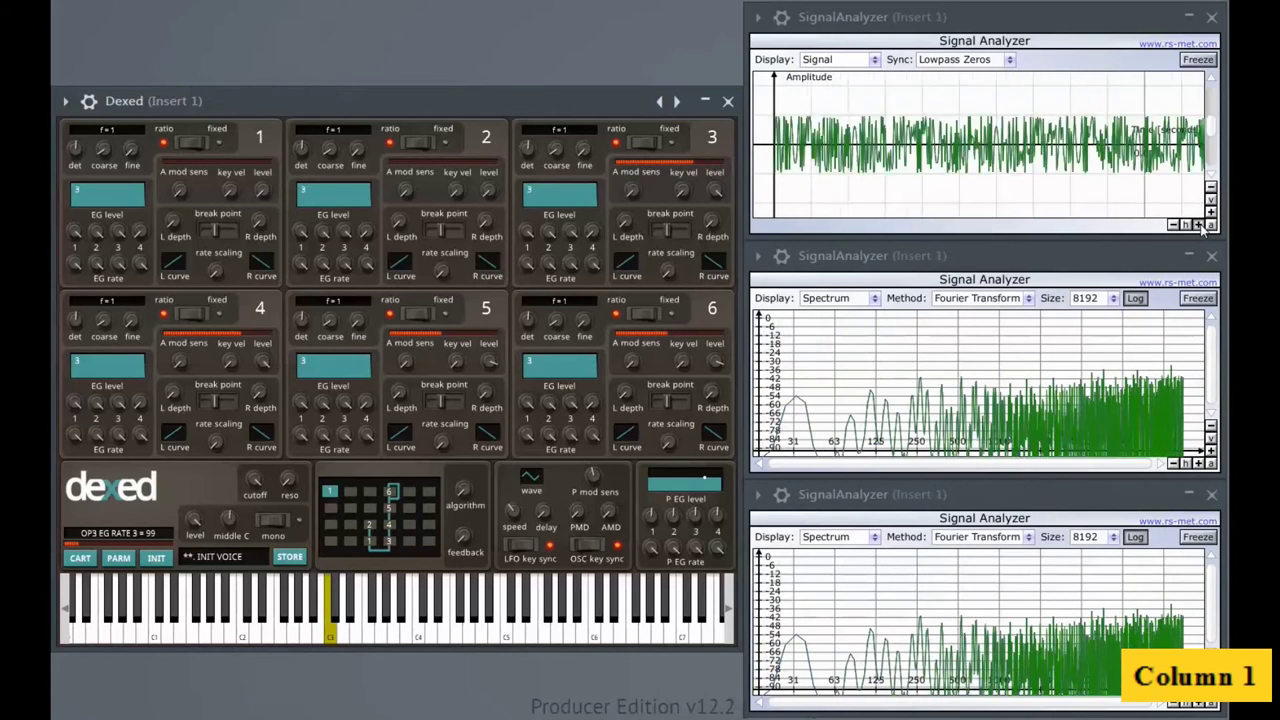
pyautogui.click(1201, 228)
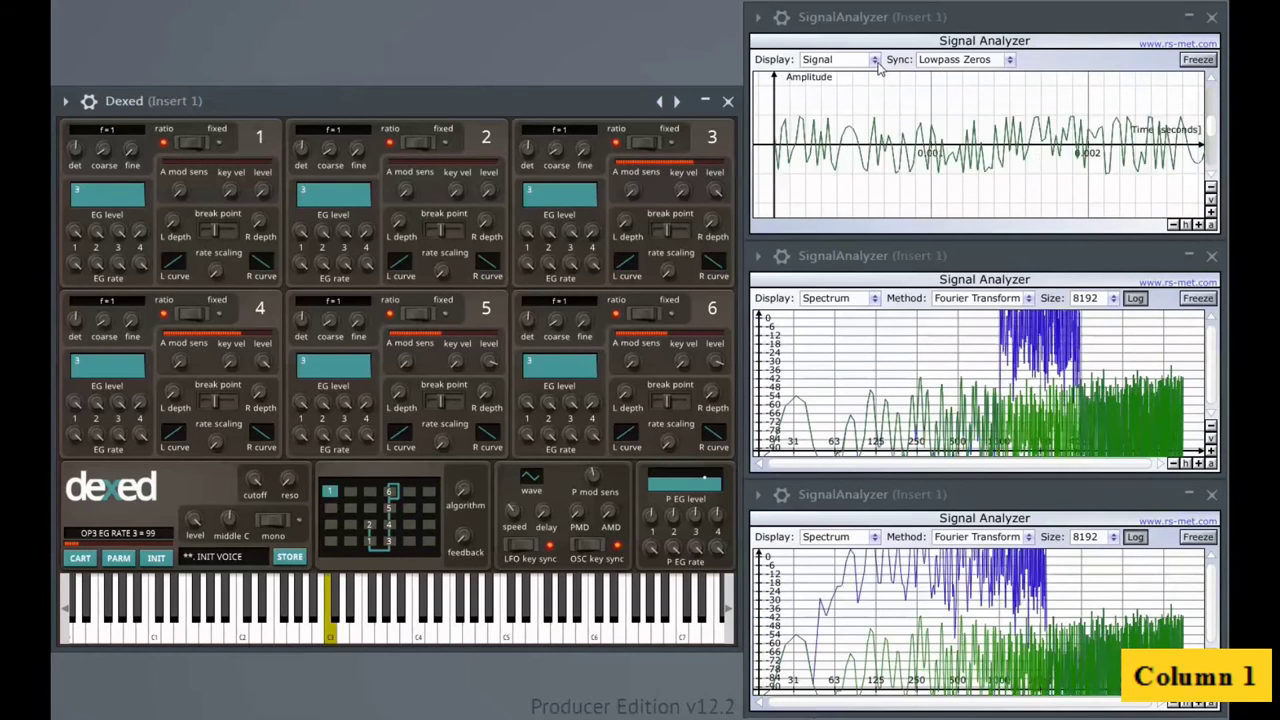
pyautogui.click(840, 59)
pyautogui.click(843, 91)
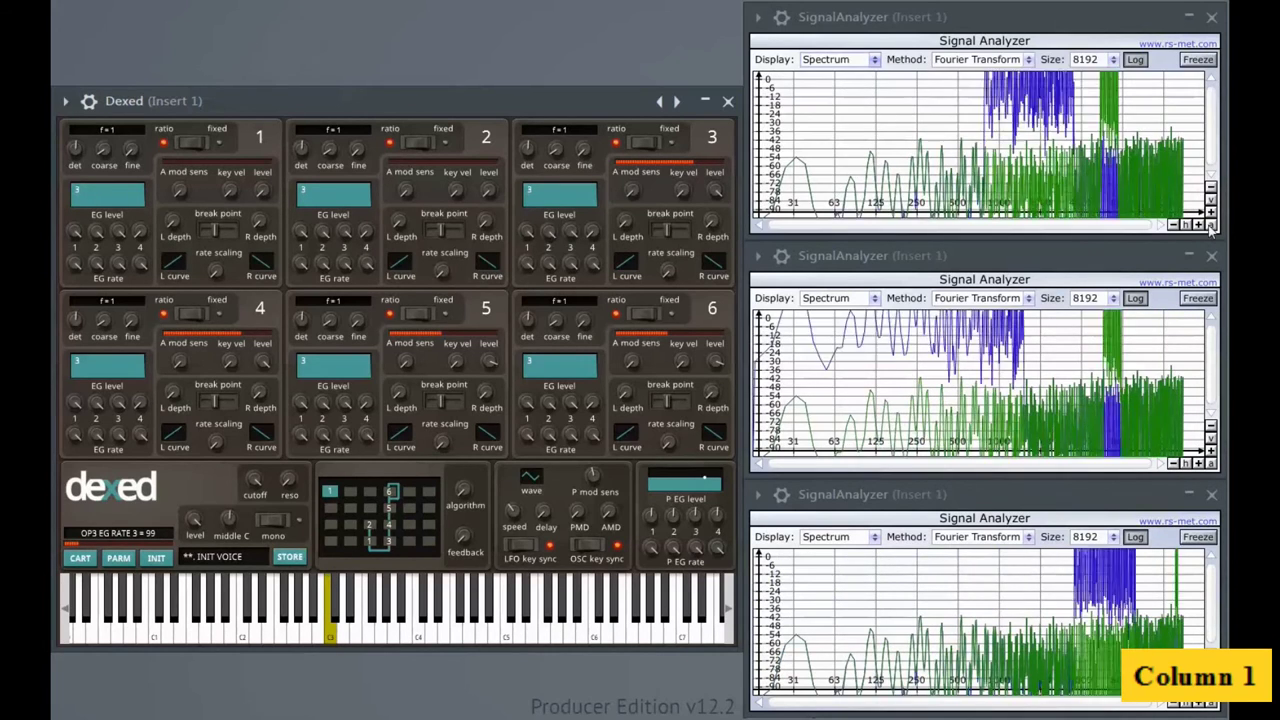
pyautogui.click(1200, 60)
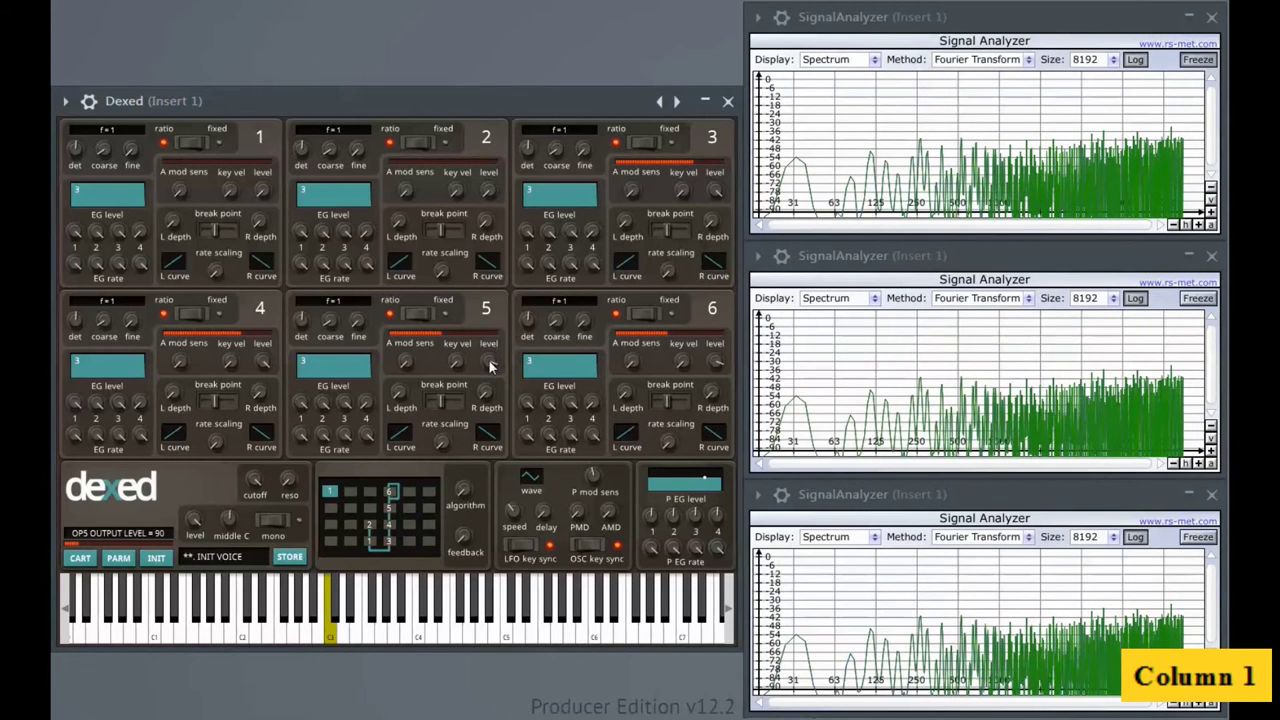
# Examine the second analyzer's waveform in Signal display at a closer time scale and switch it back to Spectrum
pyautogui.click(838, 298)
pyautogui.click(836, 318)
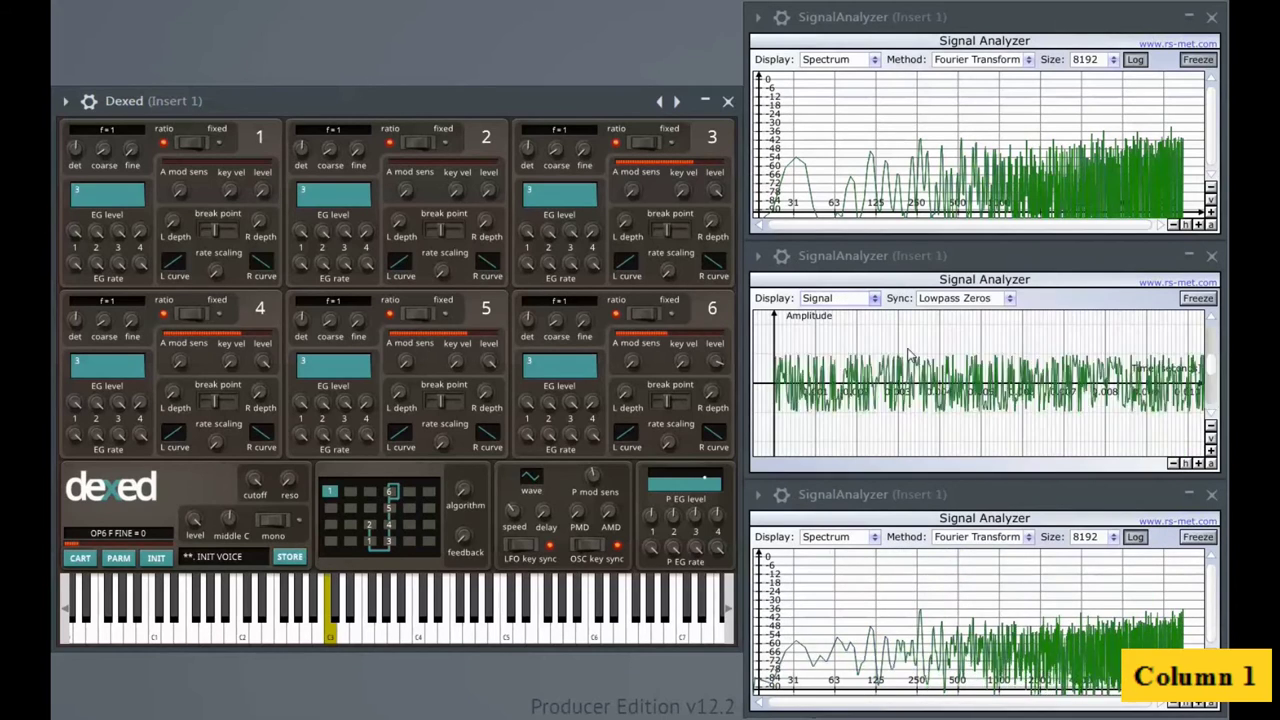
pyautogui.click(1198, 463)
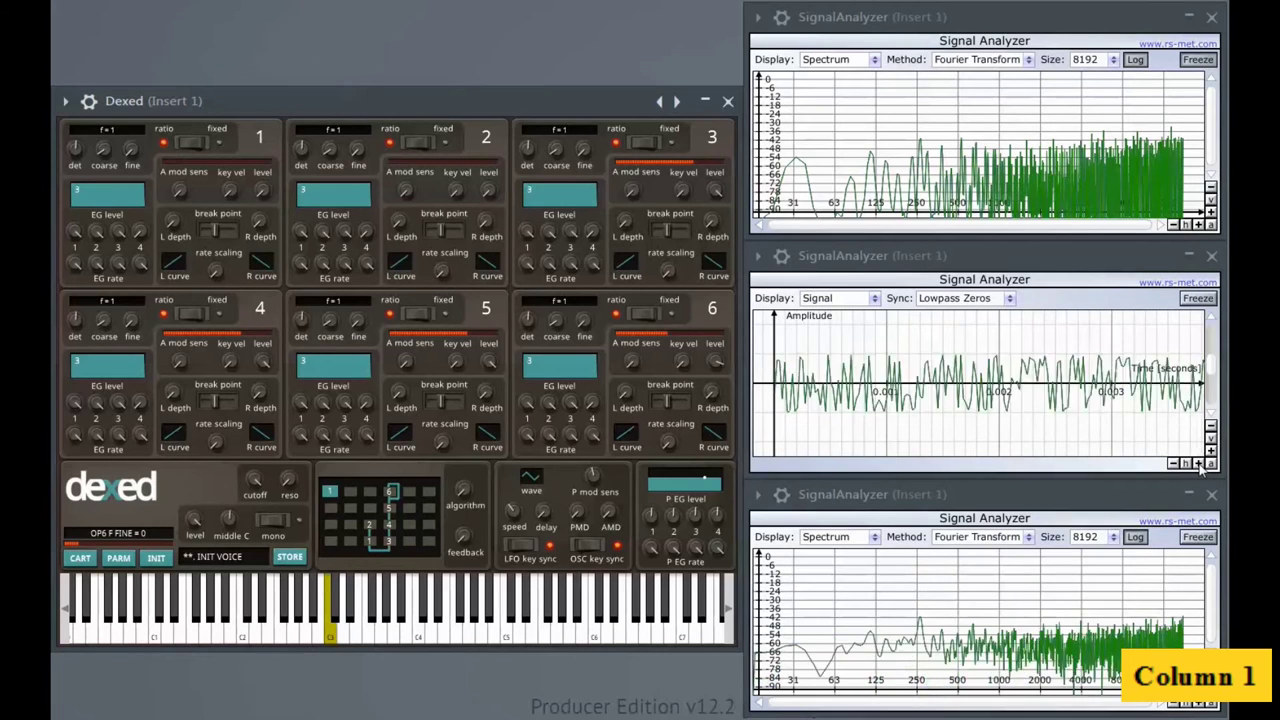
pyautogui.click(1198, 463)
pyautogui.click(875, 300)
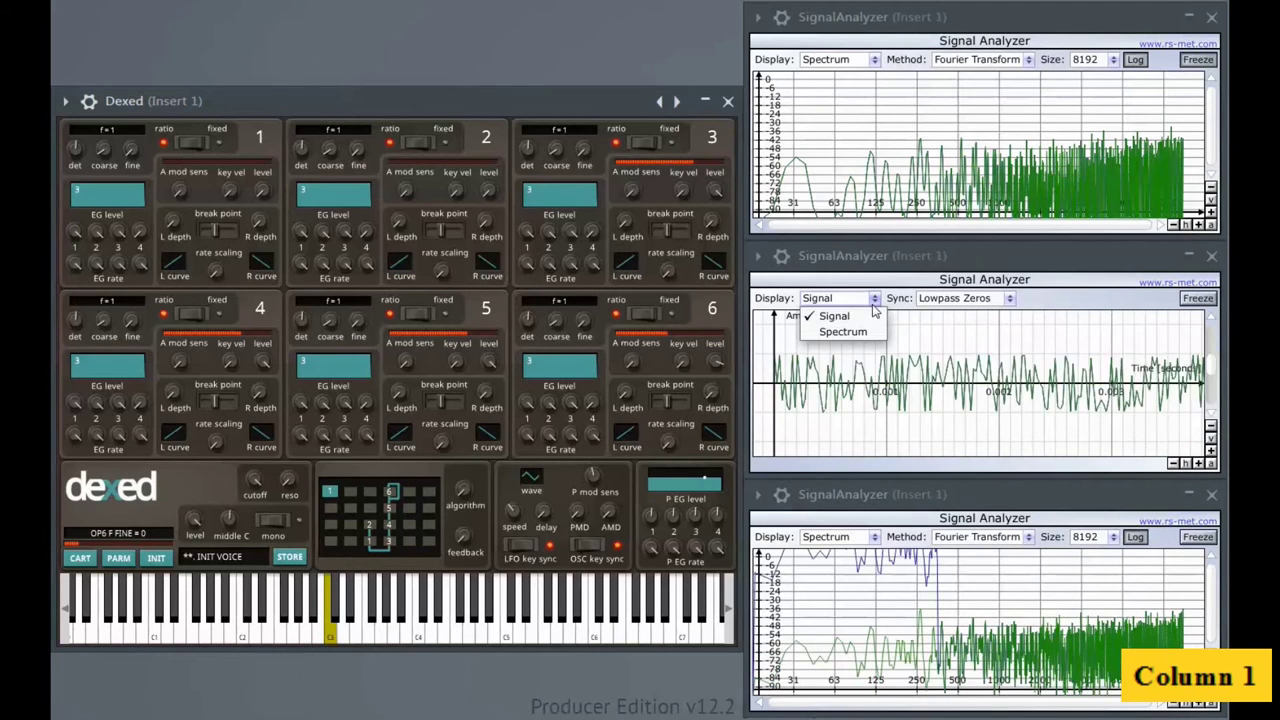
pyautogui.click(847, 331)
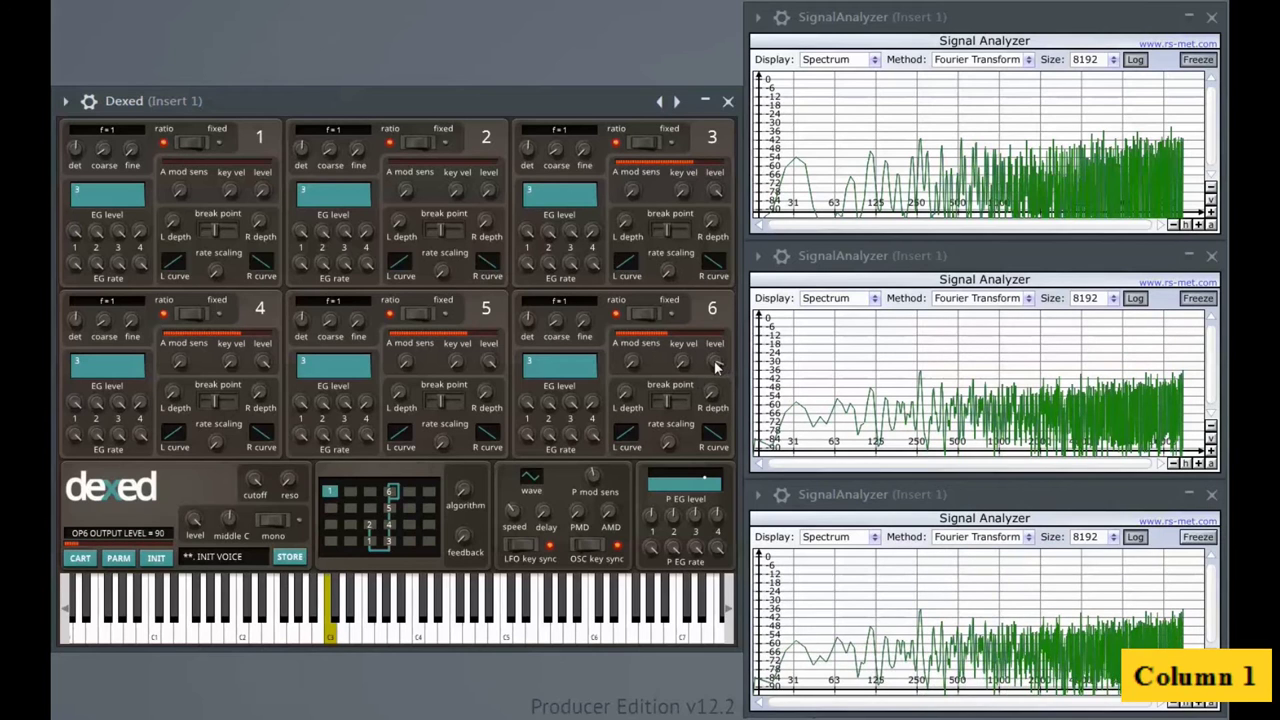
# View the third analyzer in Signal display to inspect the waveform and return it to Spectrum
pyautogui.click(875, 537)
pyautogui.click(834, 556)
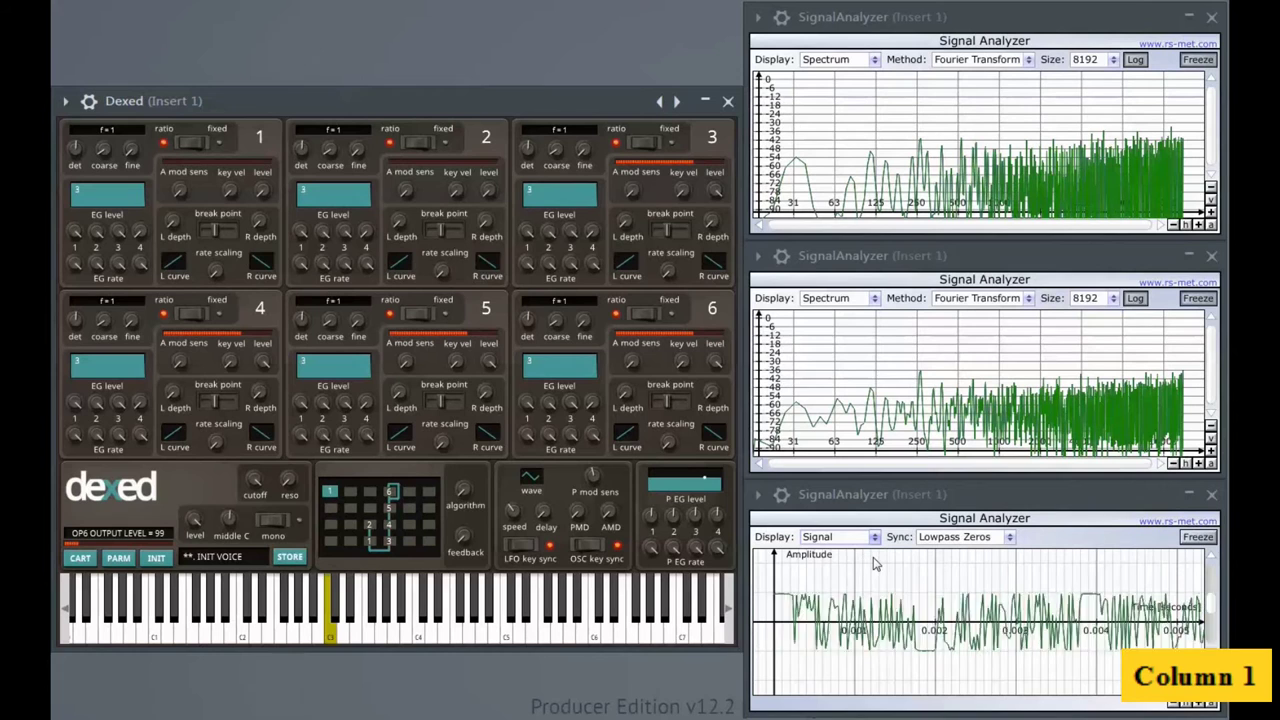
pyautogui.click(875, 537)
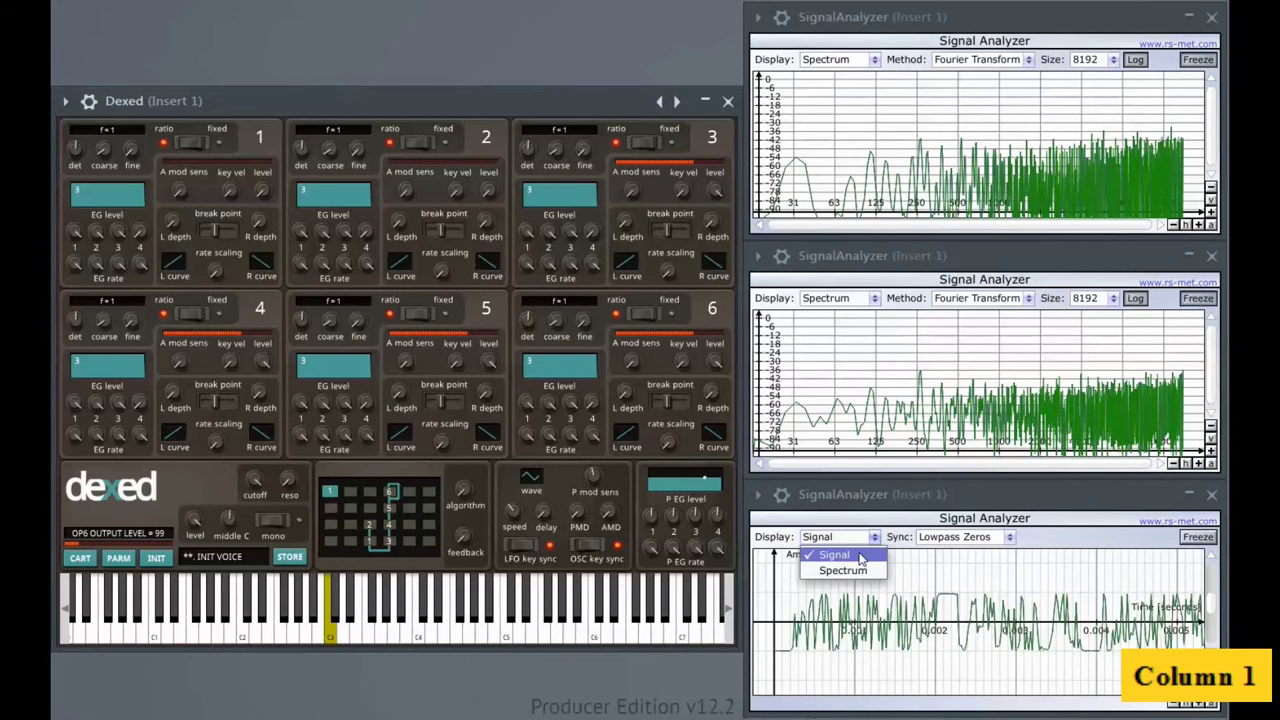
pyautogui.click(848, 569)
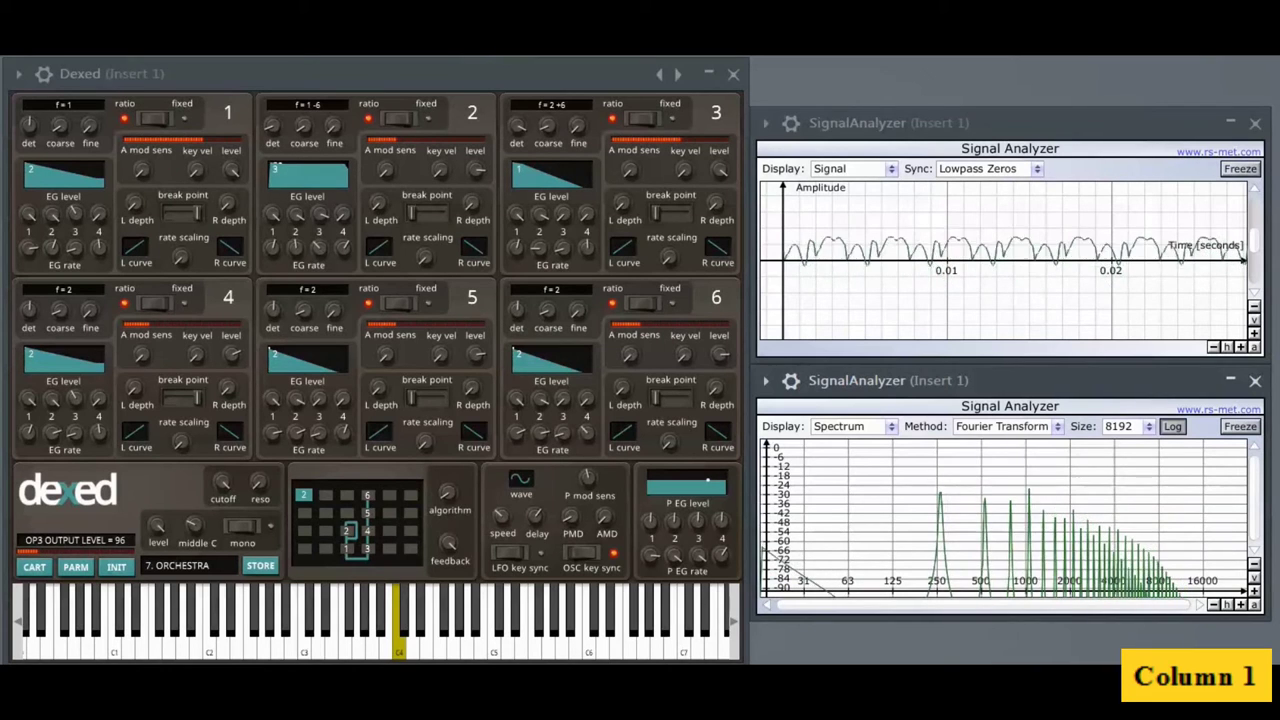
# In the ORCHESTRA patch, set operator 1's output level to 0 and turn the output levels of operators 6 and 5 fully down
pyautogui.moveTo(231, 172); pyautogui.dragTo(230, 200)
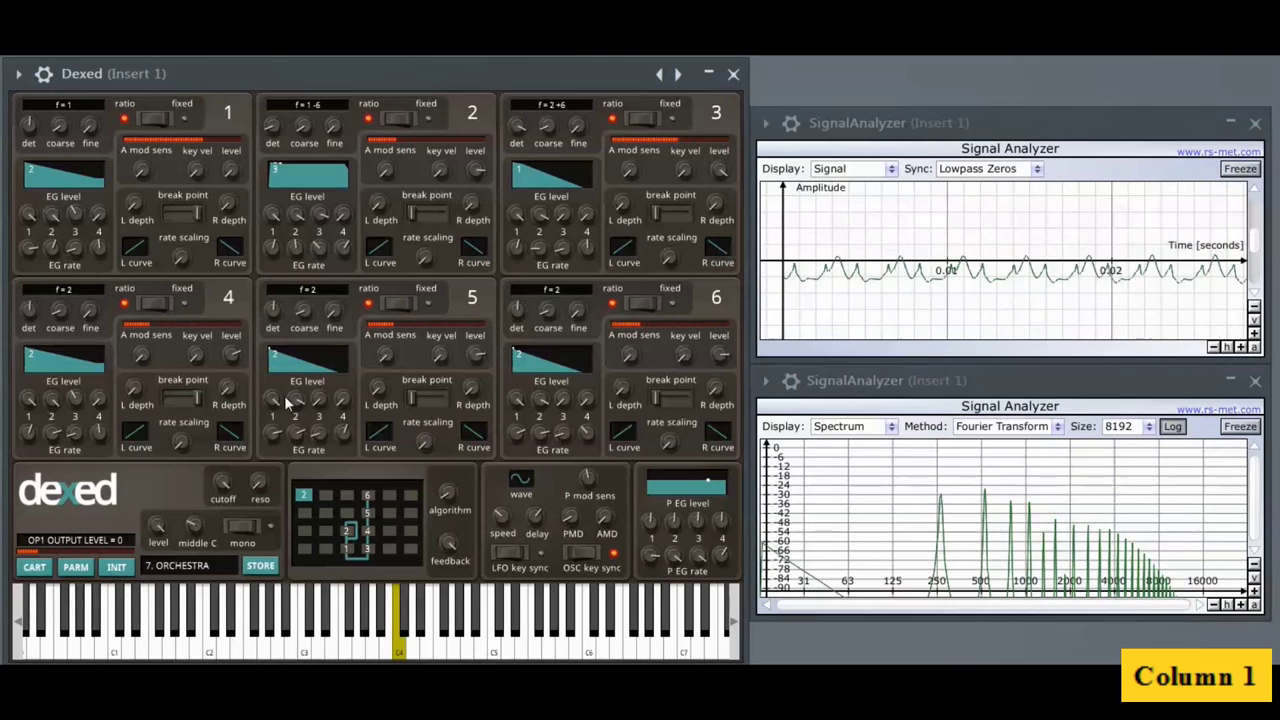
pyautogui.click(724, 426)
pyautogui.moveTo(720, 366); pyautogui.dragTo(722, 358)
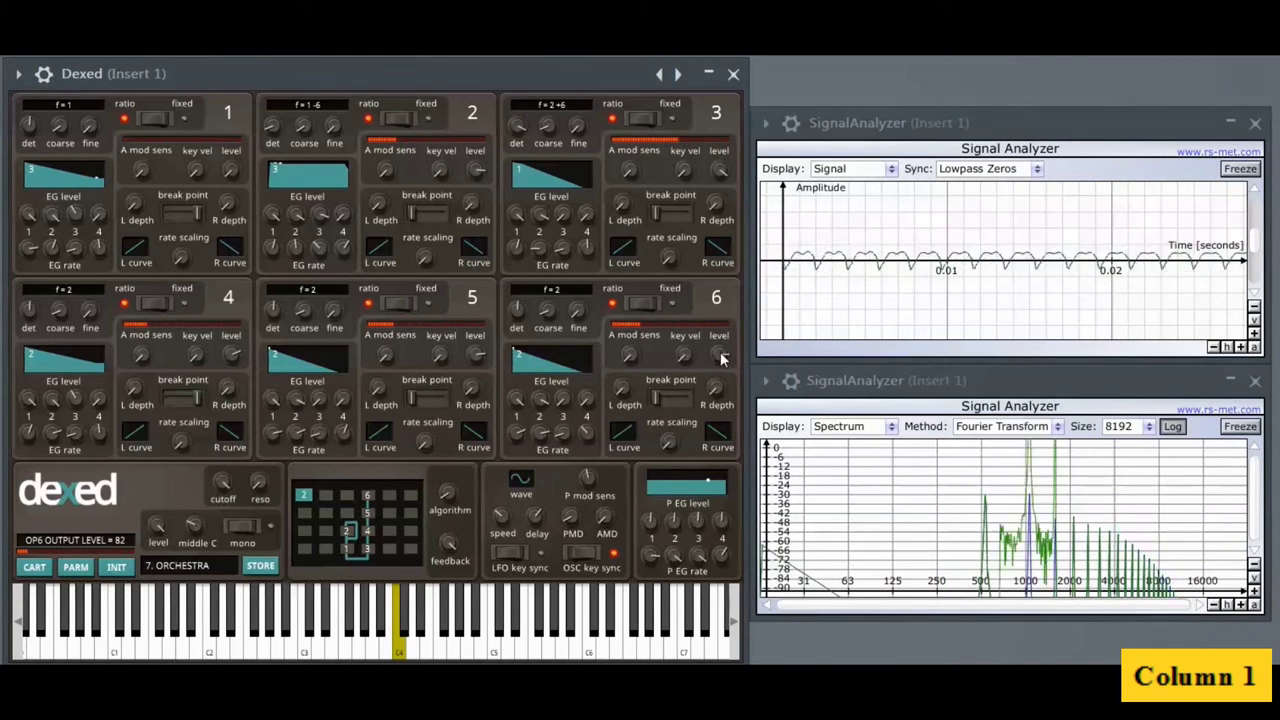
pyautogui.moveTo(722, 358); pyautogui.dragTo(748, 520)
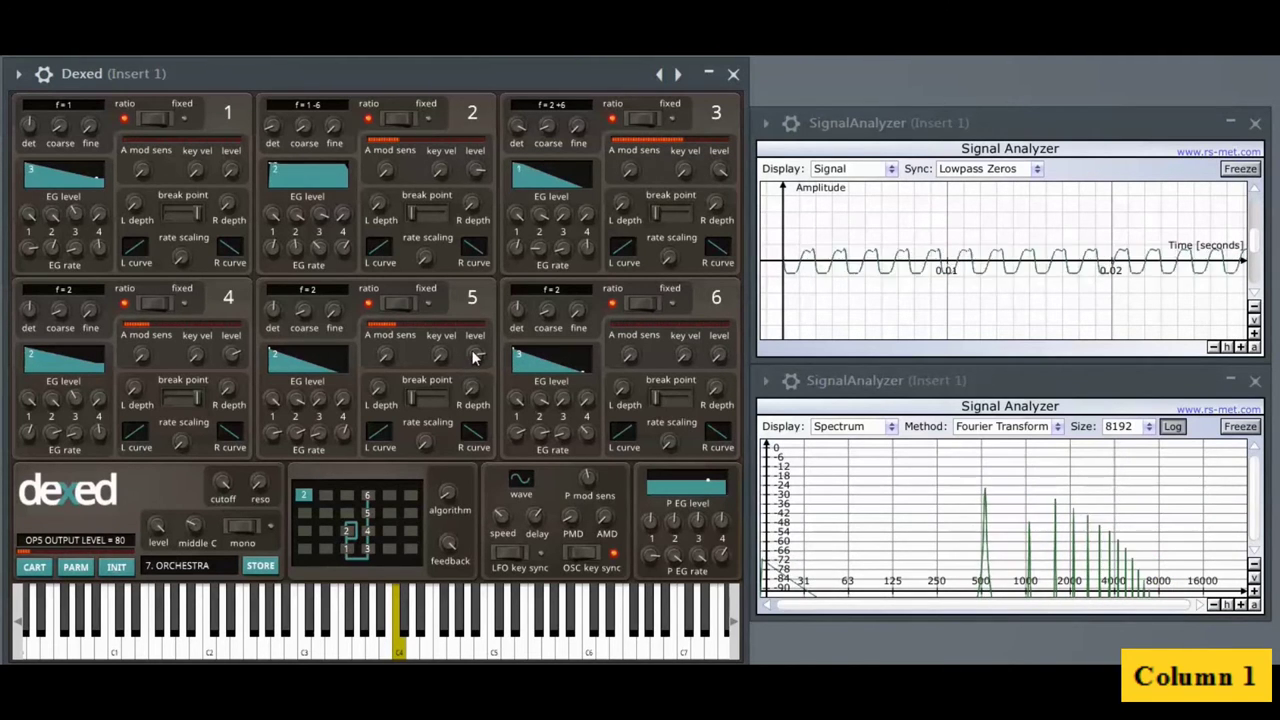
pyautogui.moveTo(474, 366); pyautogui.dragTo(505, 512)
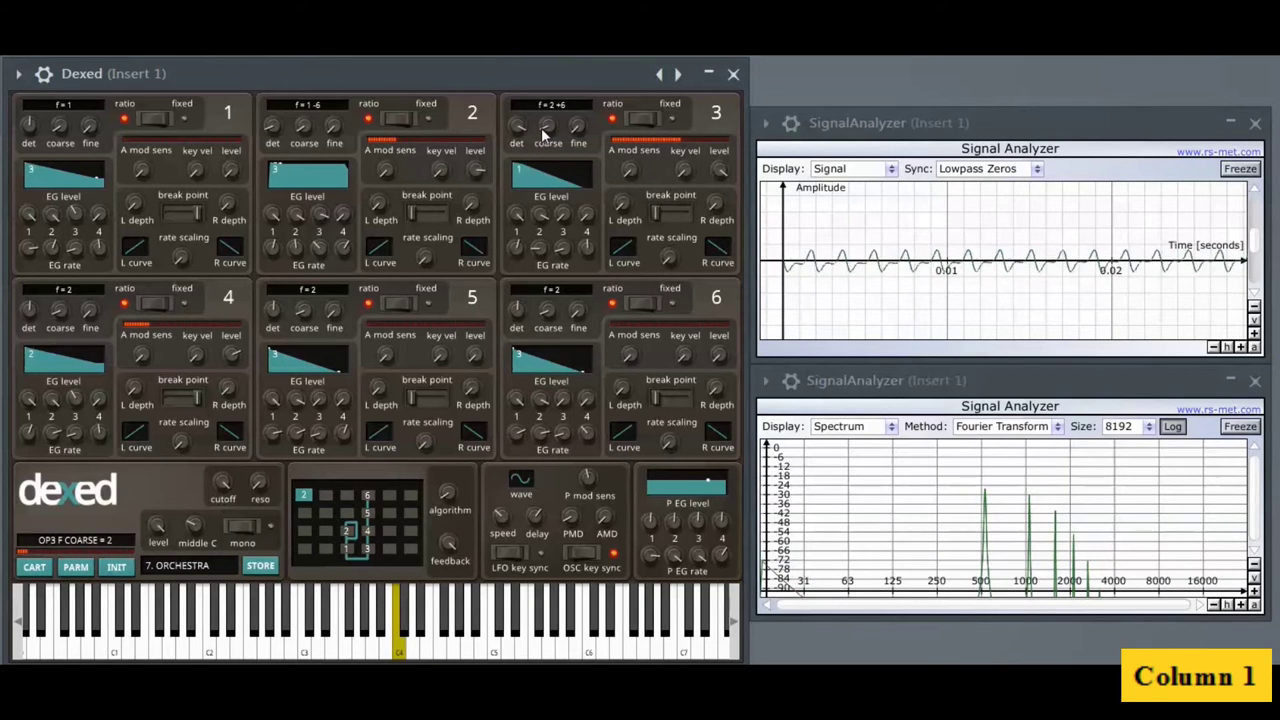
# Compare operator 3's detune at 0 and 6 by alternating between the two values twice, ending at 6
pyautogui.moveTo(521, 128); pyautogui.dragTo(515, 221)
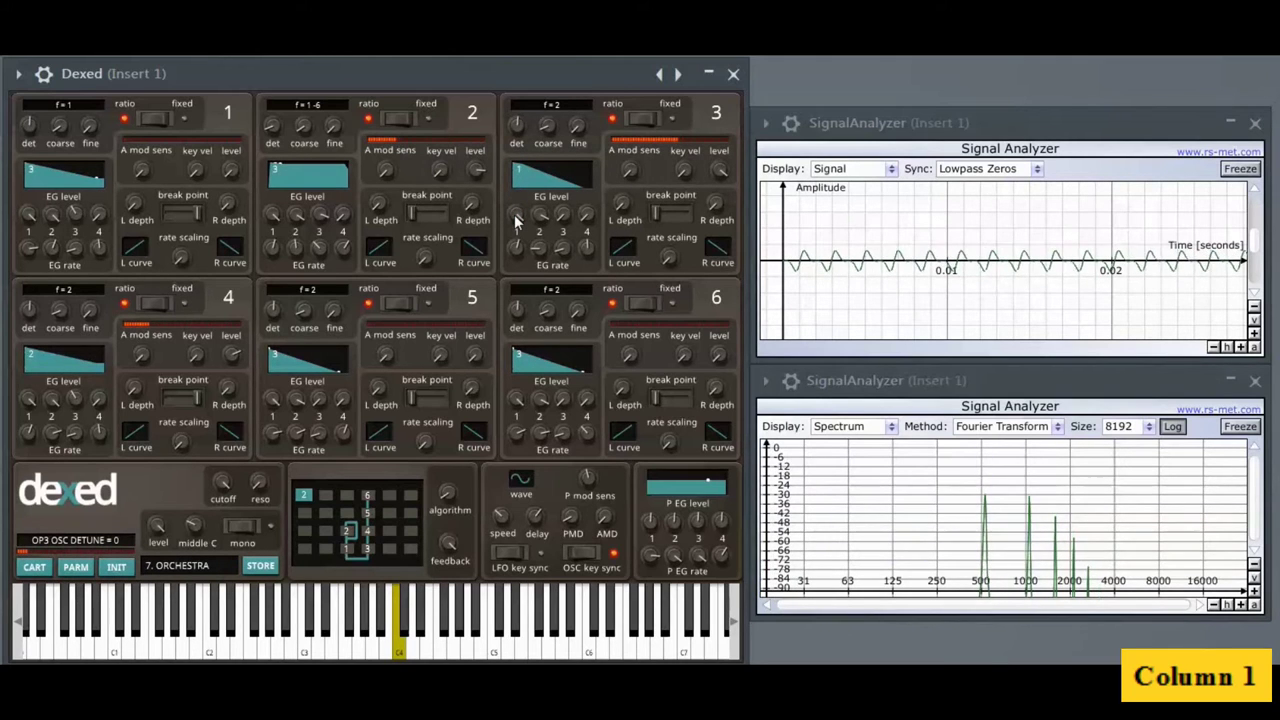
pyautogui.moveTo(515, 221); pyautogui.dragTo(516, 140)
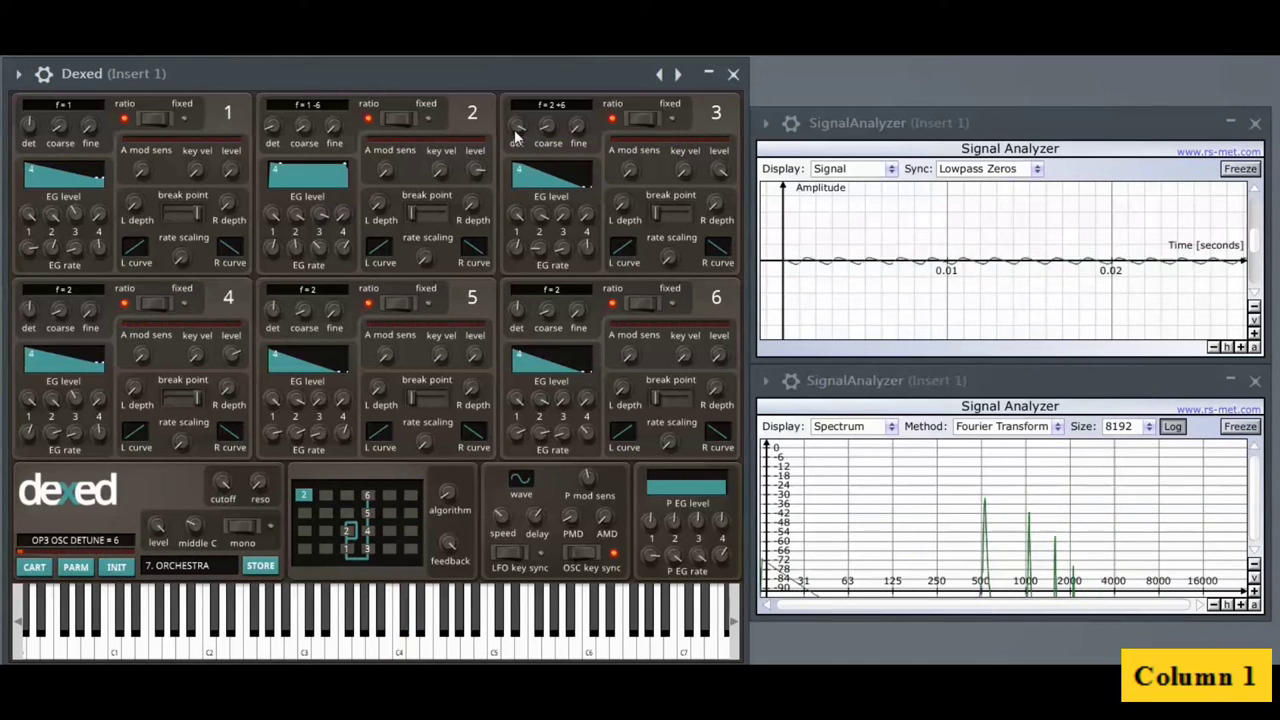
pyautogui.moveTo(516, 143); pyautogui.dragTo(513, 218)
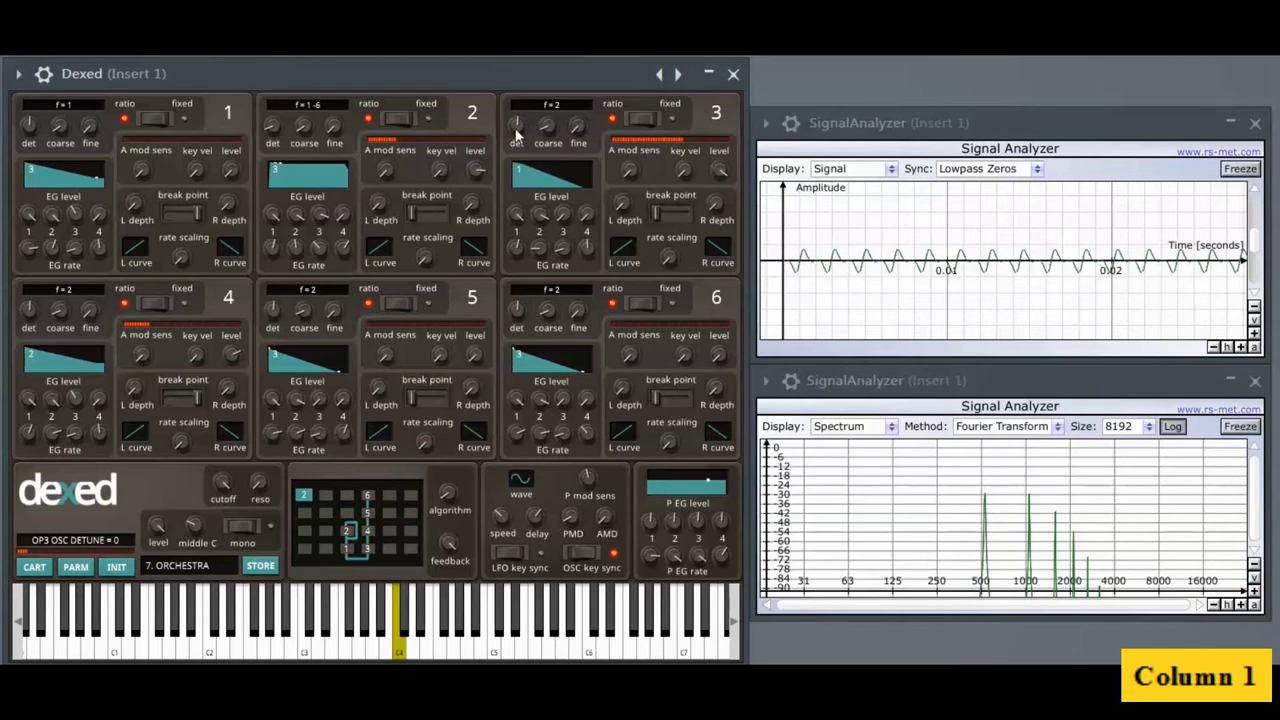
pyautogui.moveTo(515, 128); pyautogui.dragTo(519, 48)
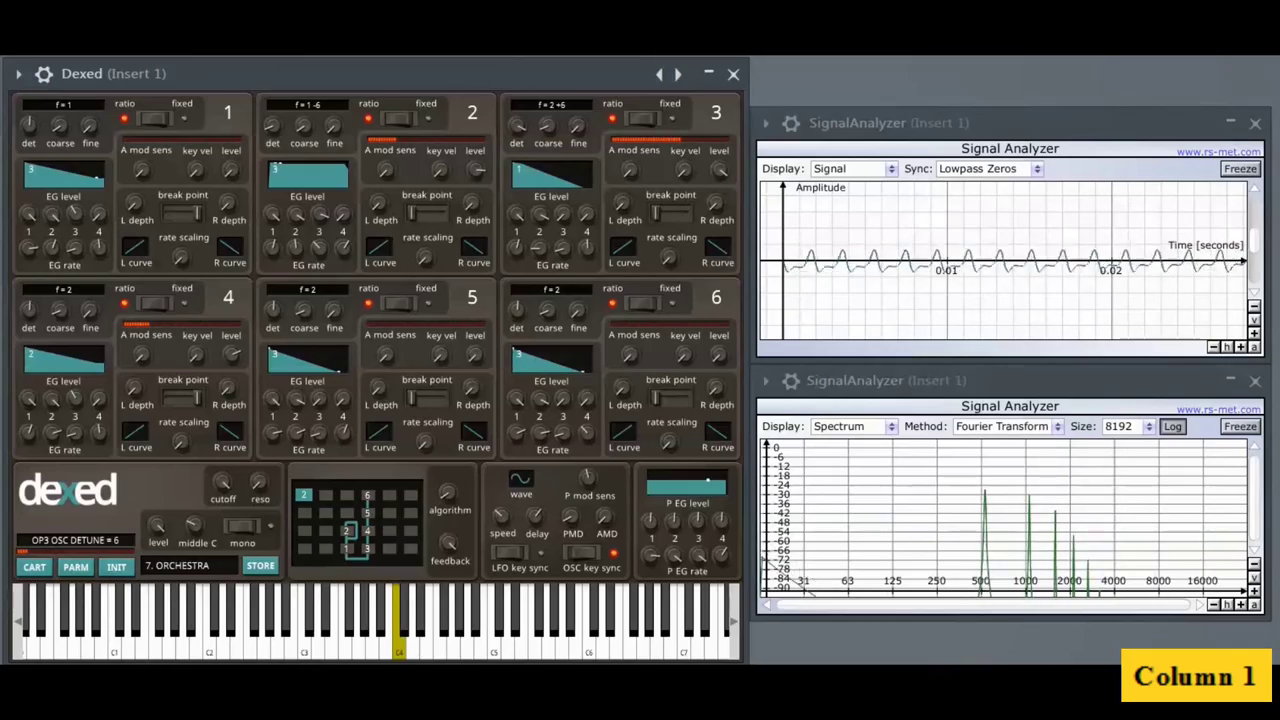
pyautogui.click(341, 434)
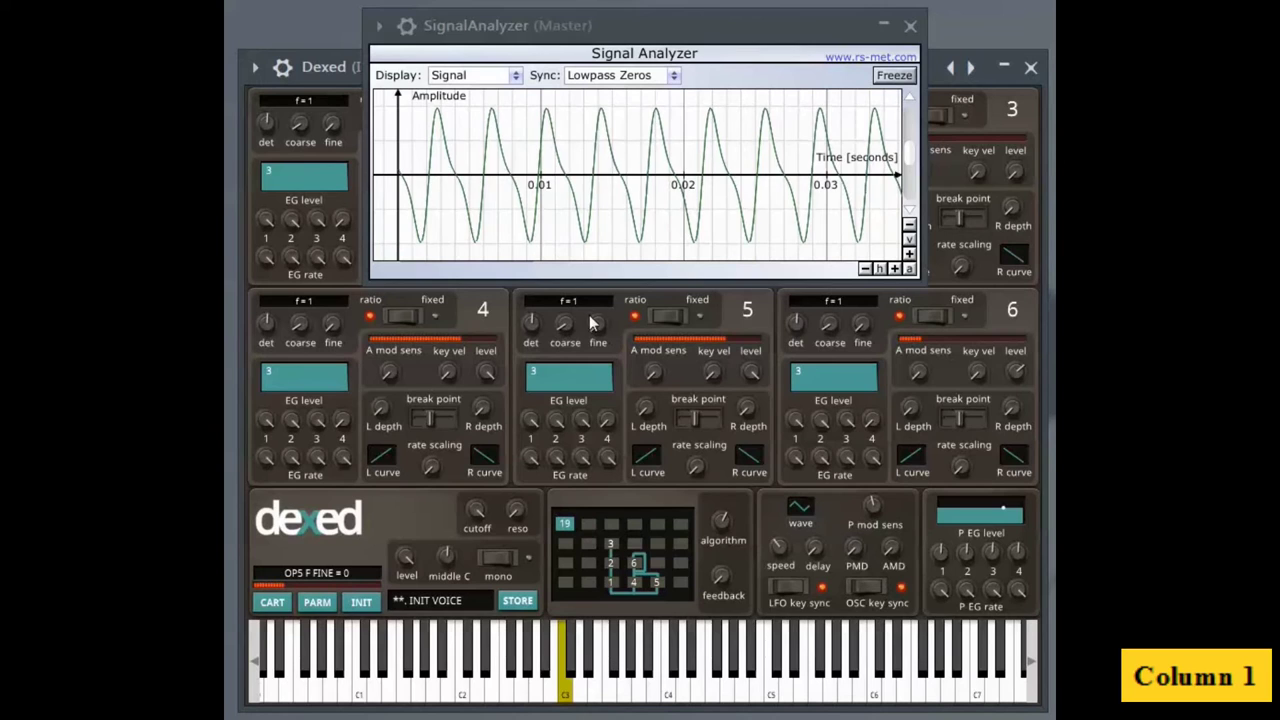
# Set the coarse frequency ratios of operators 5 and 6 to 2
pyautogui.moveTo(565, 323); pyautogui.dragTo(565, 320)
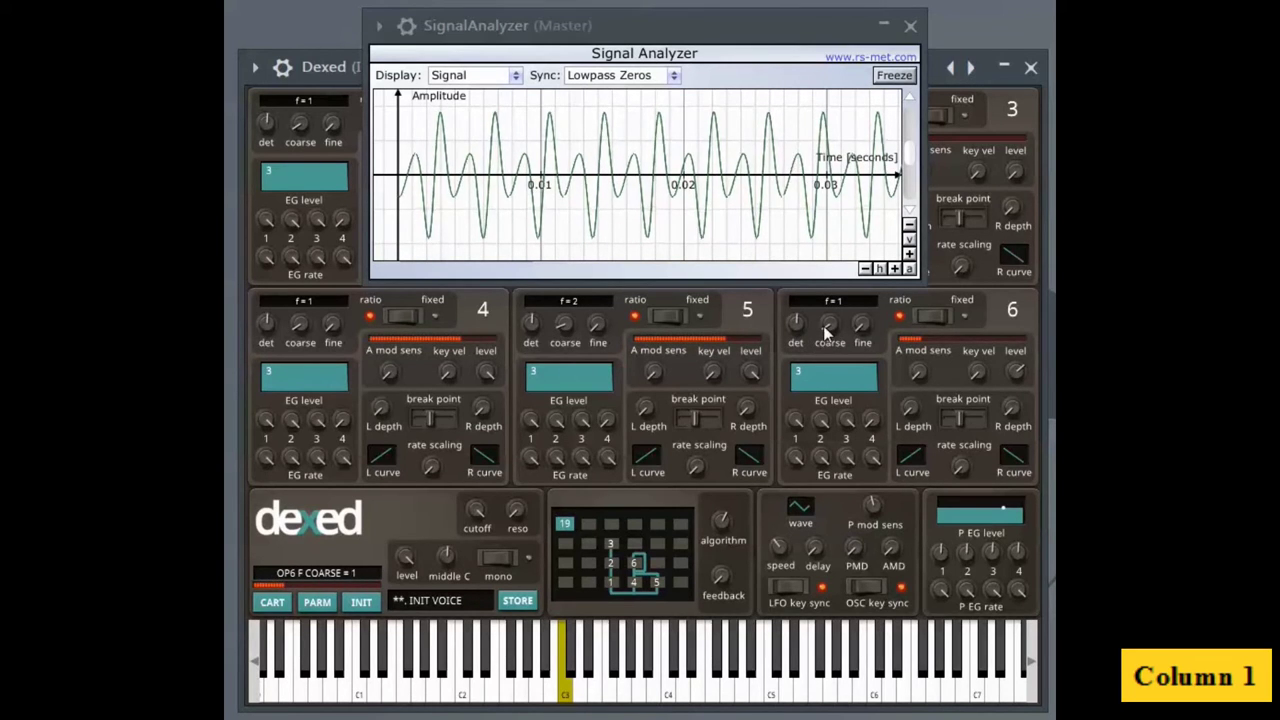
pyautogui.moveTo(823, 330); pyautogui.dragTo(825, 326)
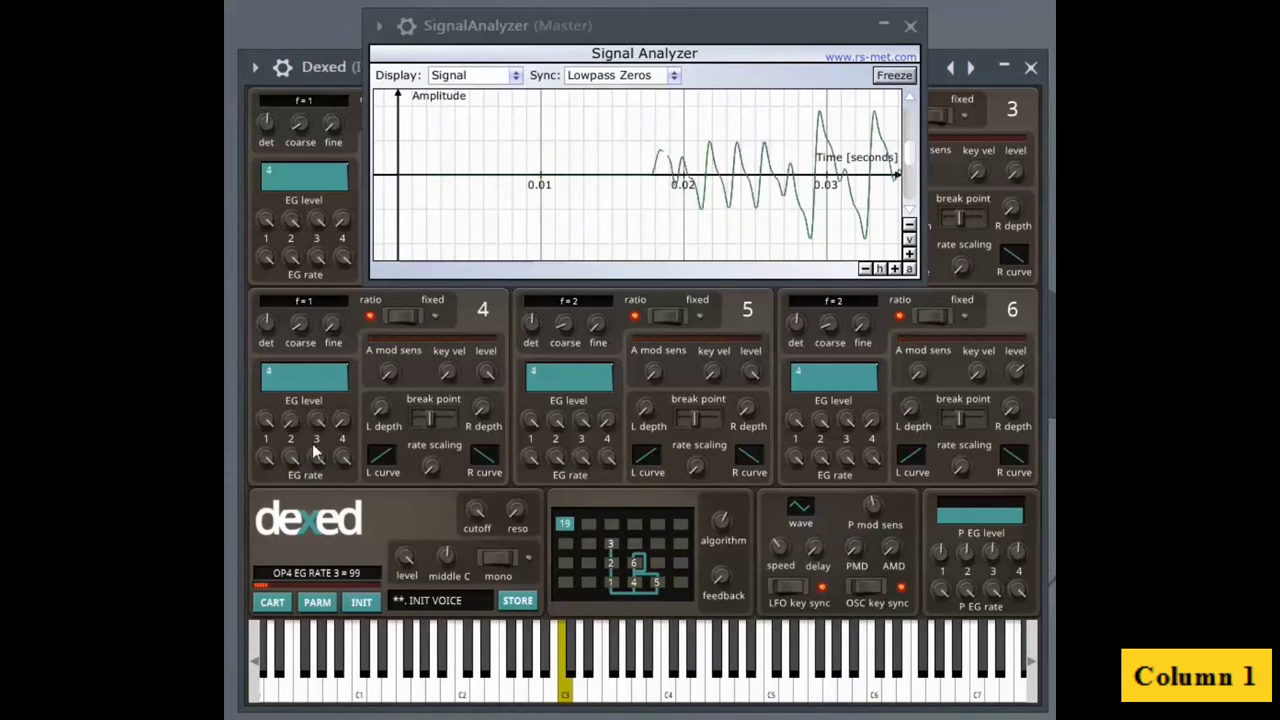
# Turn operator 4's EG level 3 fully down with a slower EG rate 2, and slow operator 5's EG rate 1
pyautogui.moveTo(319, 417); pyautogui.dragTo(343, 695)
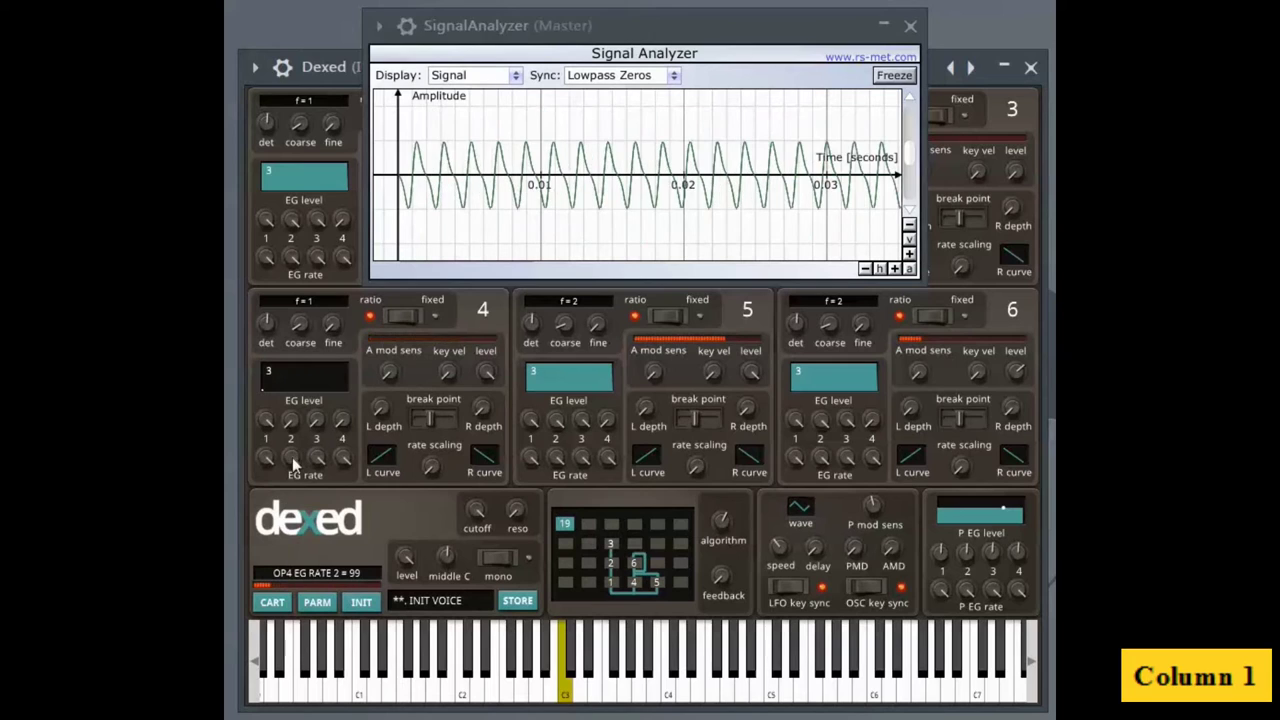
pyautogui.moveTo(290, 527); pyautogui.dragTo(290, 640)
pyautogui.moveTo(531, 457); pyautogui.dragTo(519, 642)
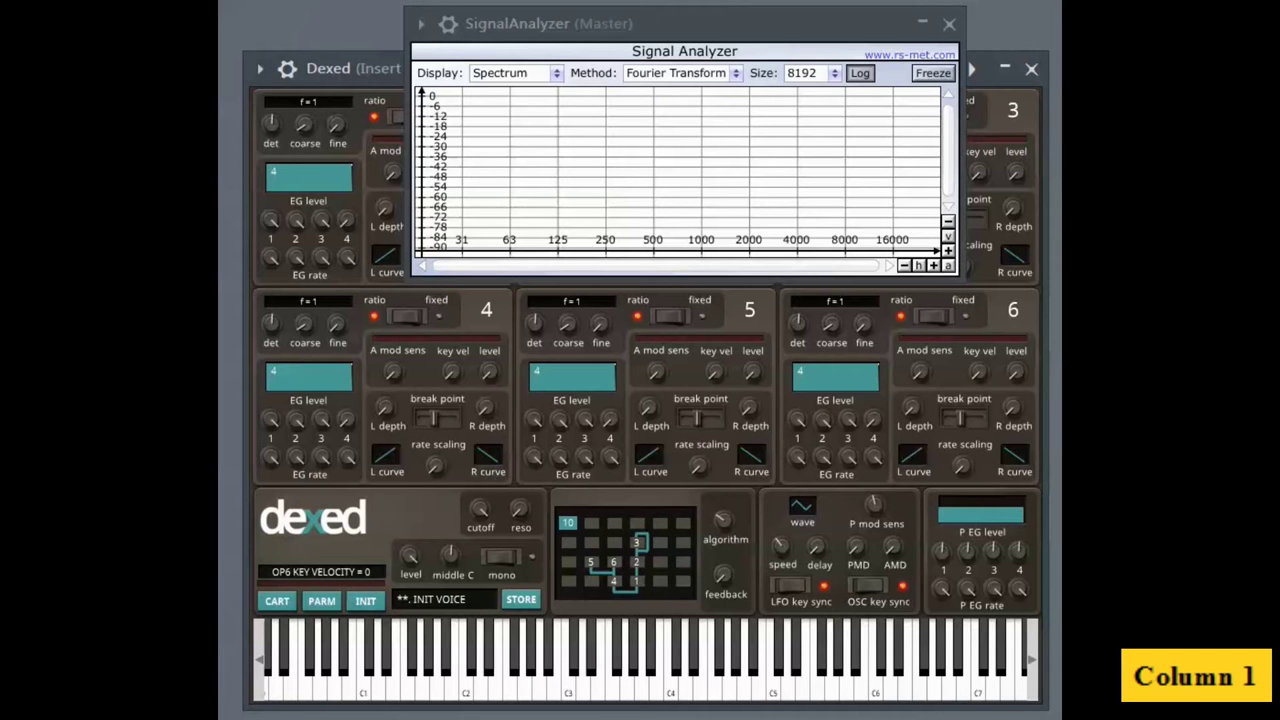
# Move the Signal Analyzer window clear of operator 1 and play the C3 note
pyautogui.moveTo(676, 21); pyautogui.dragTo(782, 19)
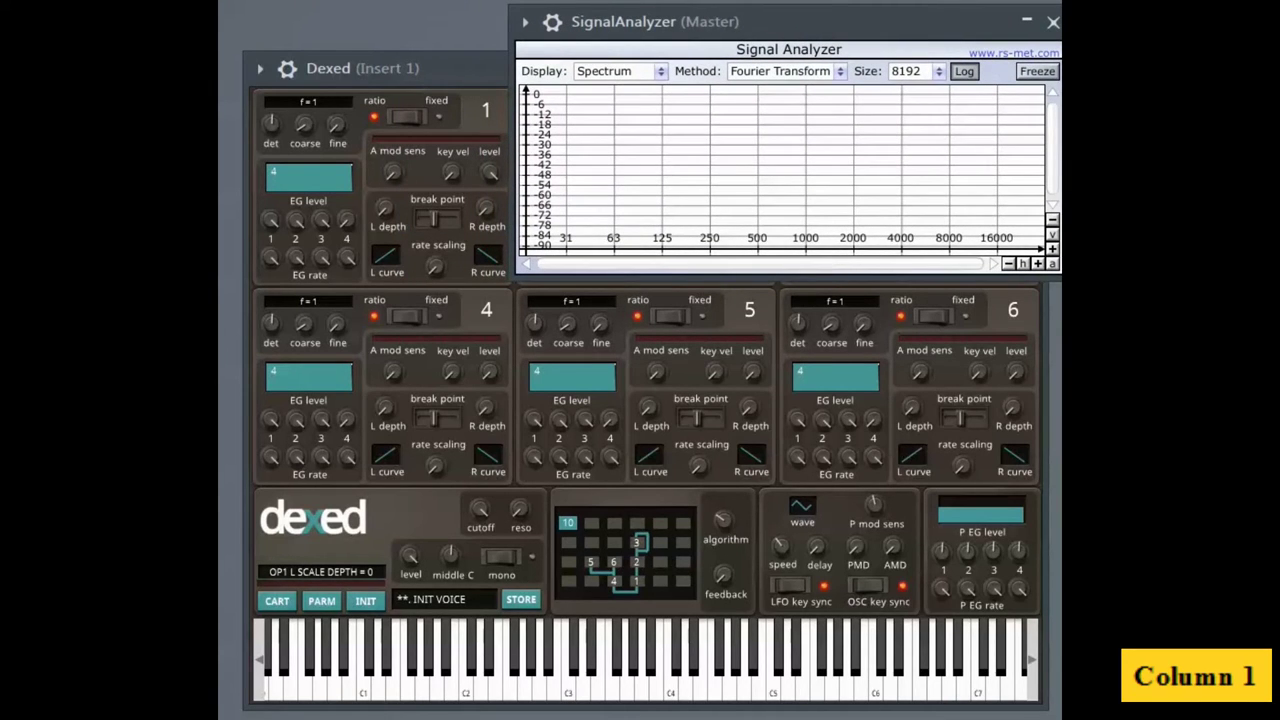
pyautogui.press('z')
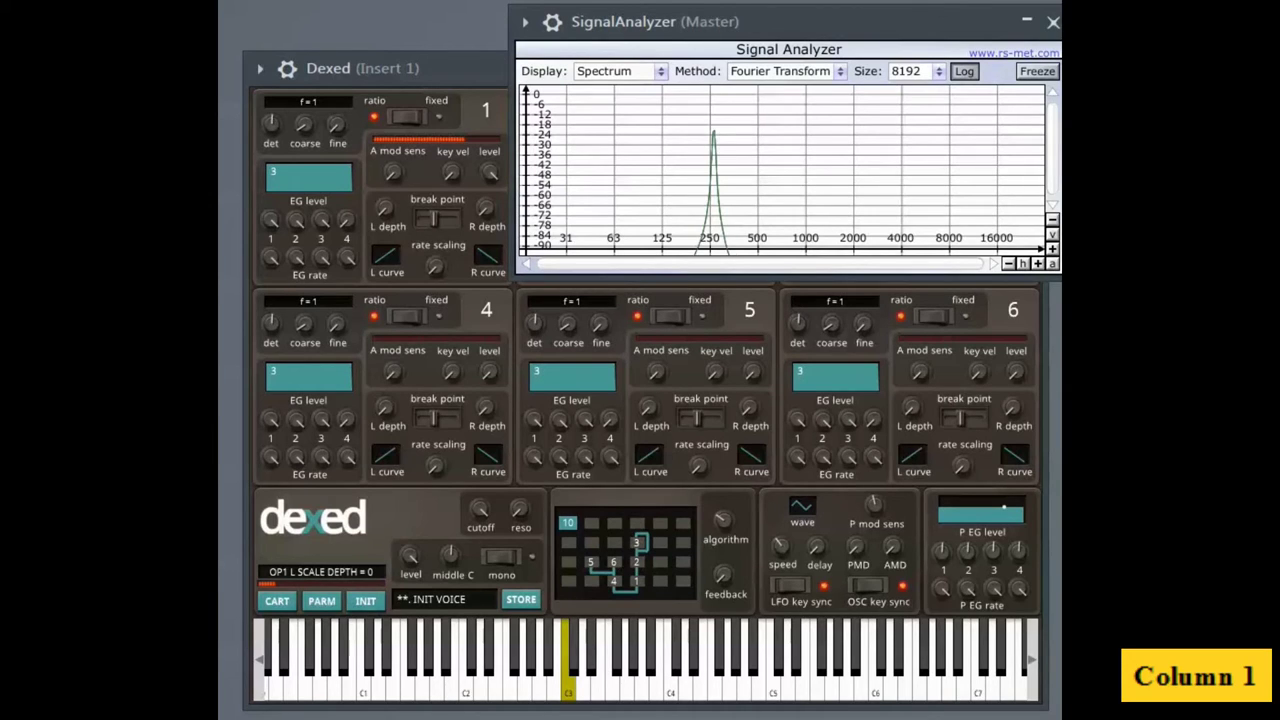
pyautogui.press('z')
# Turn operator 1's output level fully down and set operator 4's output level to 99 while playing the note
pyautogui.moveTo(492, 175); pyautogui.dragTo(577, 440)
pyautogui.press('z')
pyautogui.moveTo(490, 373); pyautogui.dragTo(495, 193)
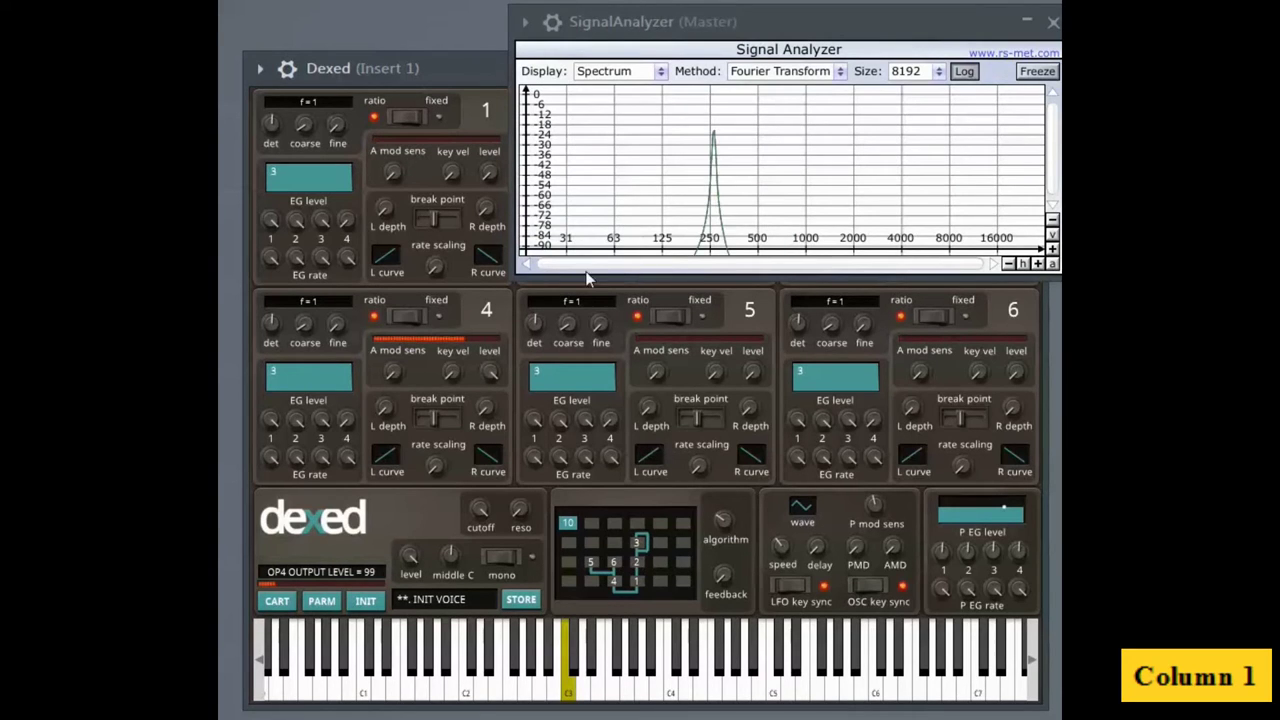
# Set operator 6's coarse frequency ratio to 2 and raise its output level to about 67
pyautogui.moveTo(840, 326); pyautogui.dragTo(831, 320)
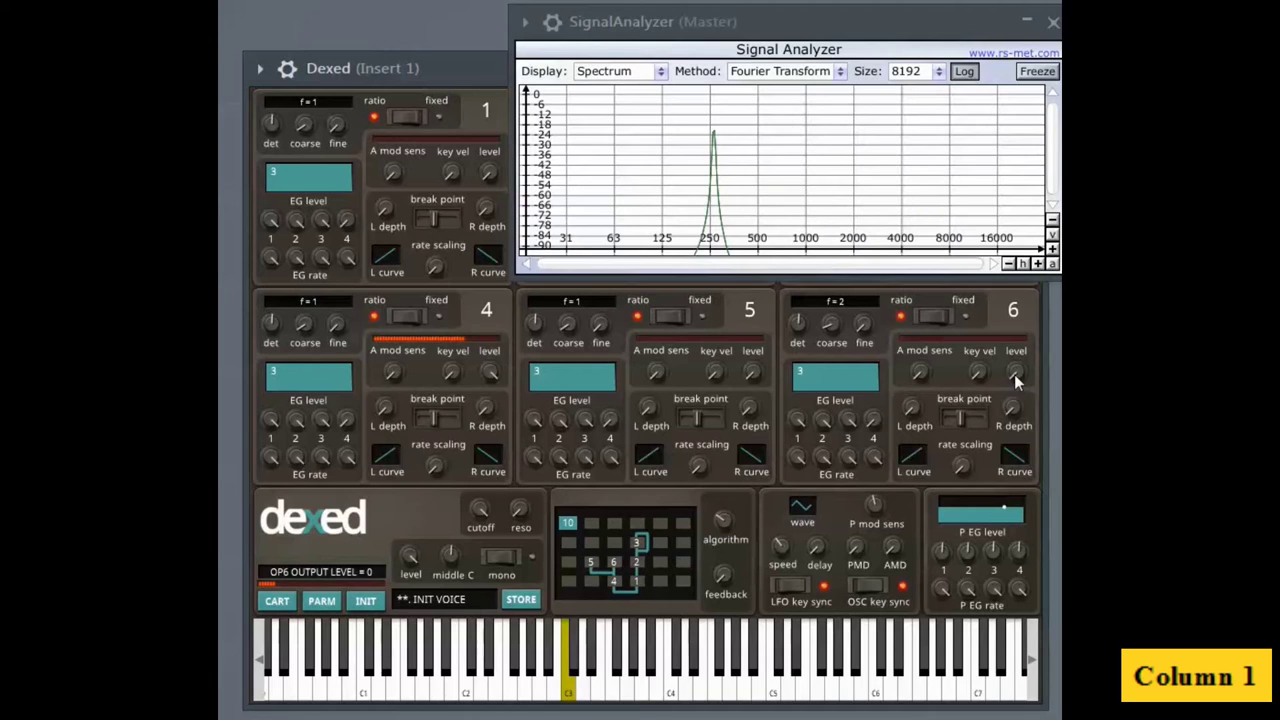
pyautogui.moveTo(1014, 374); pyautogui.dragTo(1008, 226)
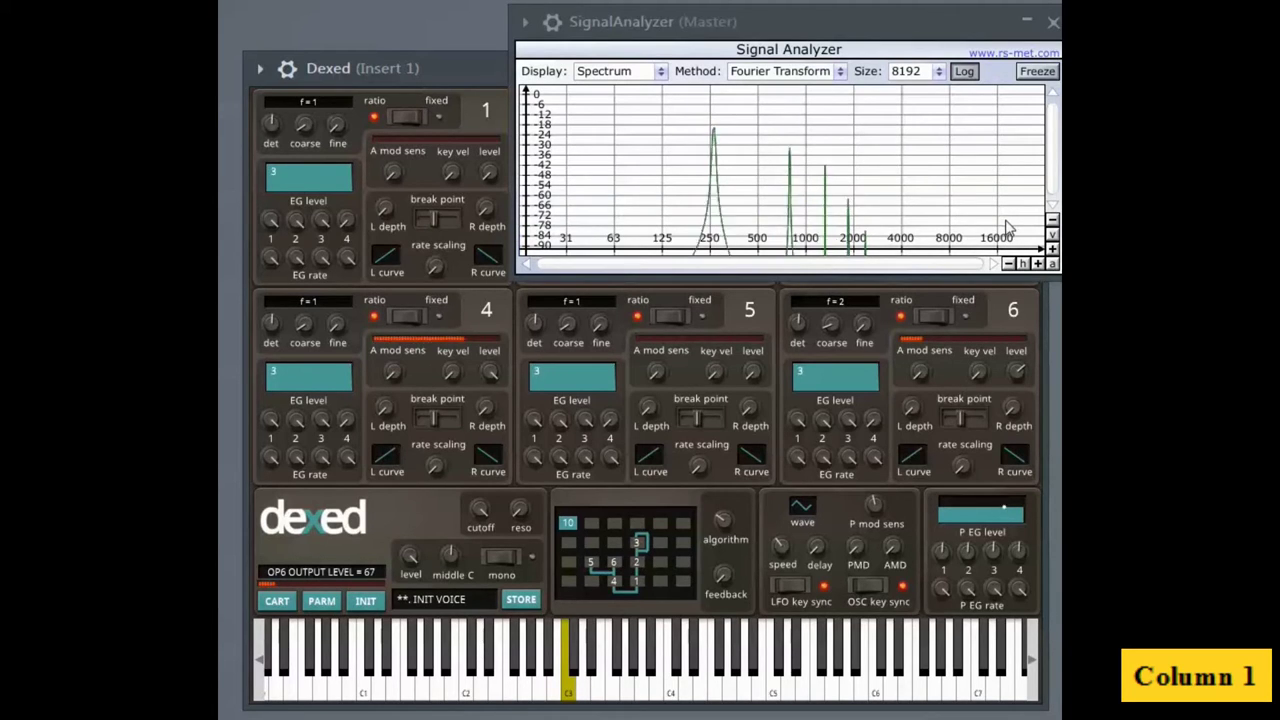
pyautogui.moveTo(1010, 232); pyautogui.dragTo(1006, 214)
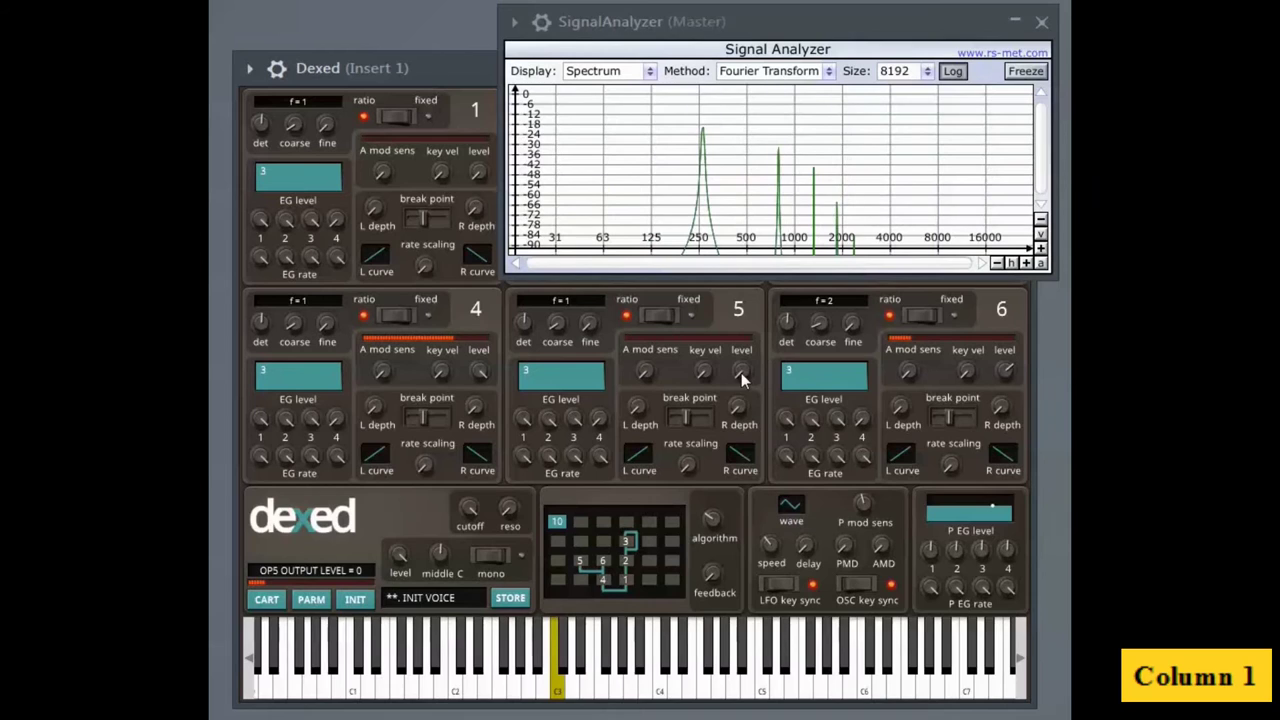
# Raise operator 5's output level and give it a gradually decaying envelope with EG level 3 at 0 and a slower EG rate 2
pyautogui.moveTo(741, 372); pyautogui.dragTo(741, 219)
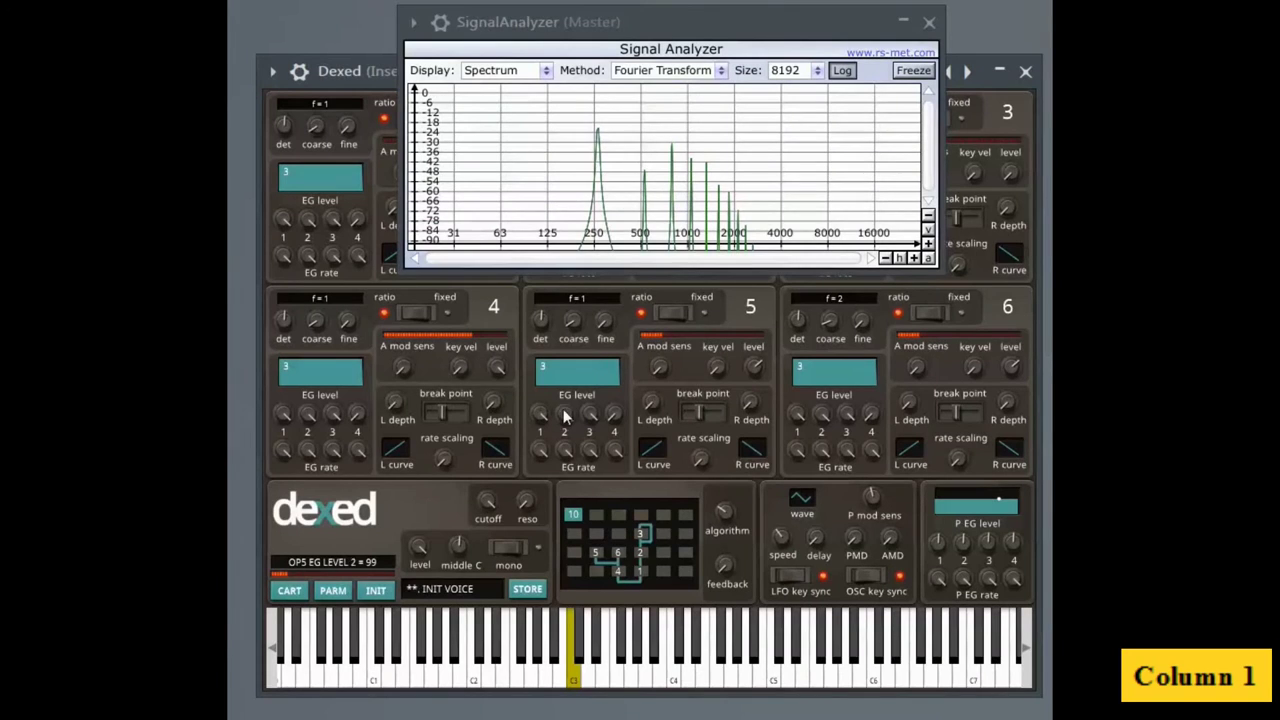
pyautogui.moveTo(589, 414); pyautogui.dragTo(638, 688)
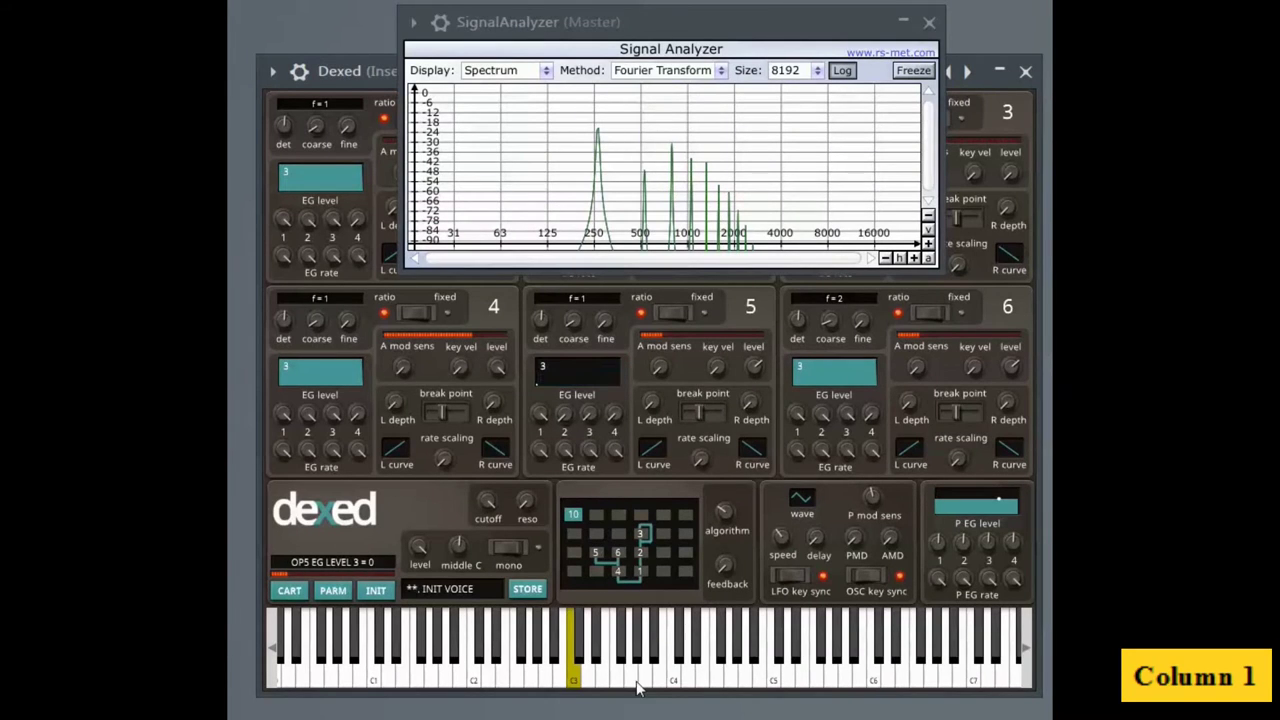
pyautogui.click(567, 456)
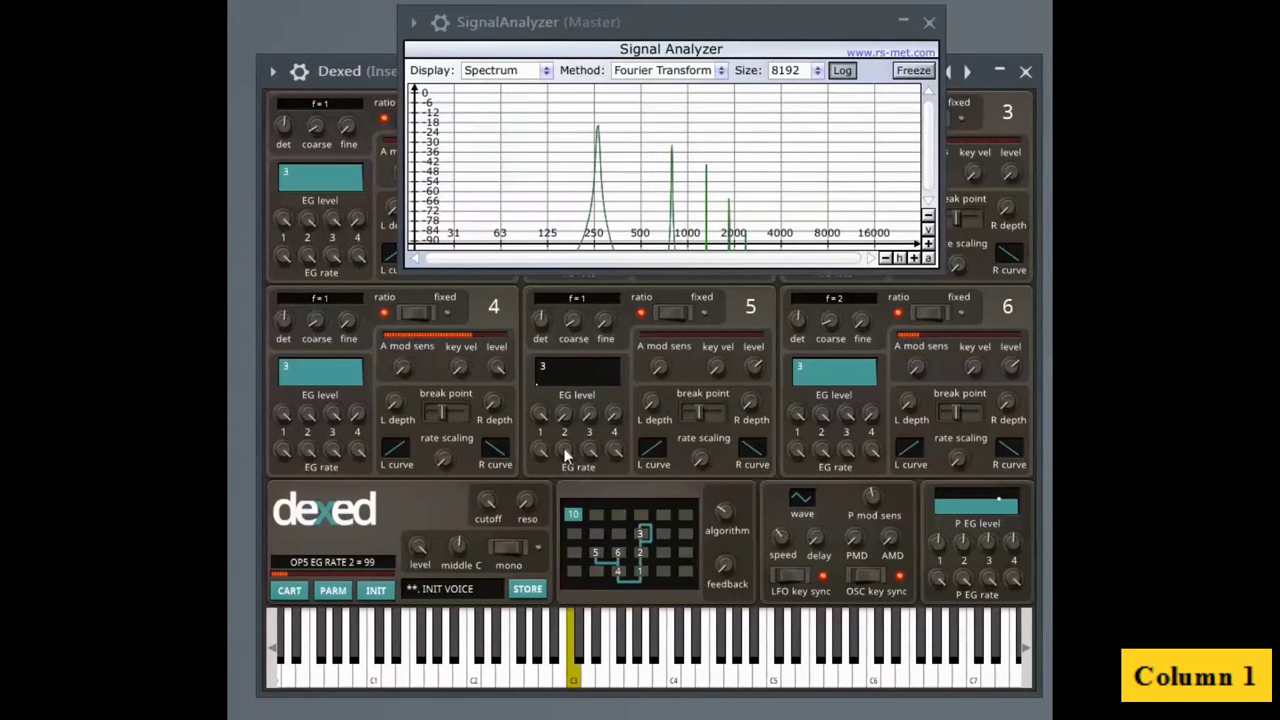
pyautogui.moveTo(565, 456); pyautogui.dragTo(570, 625)
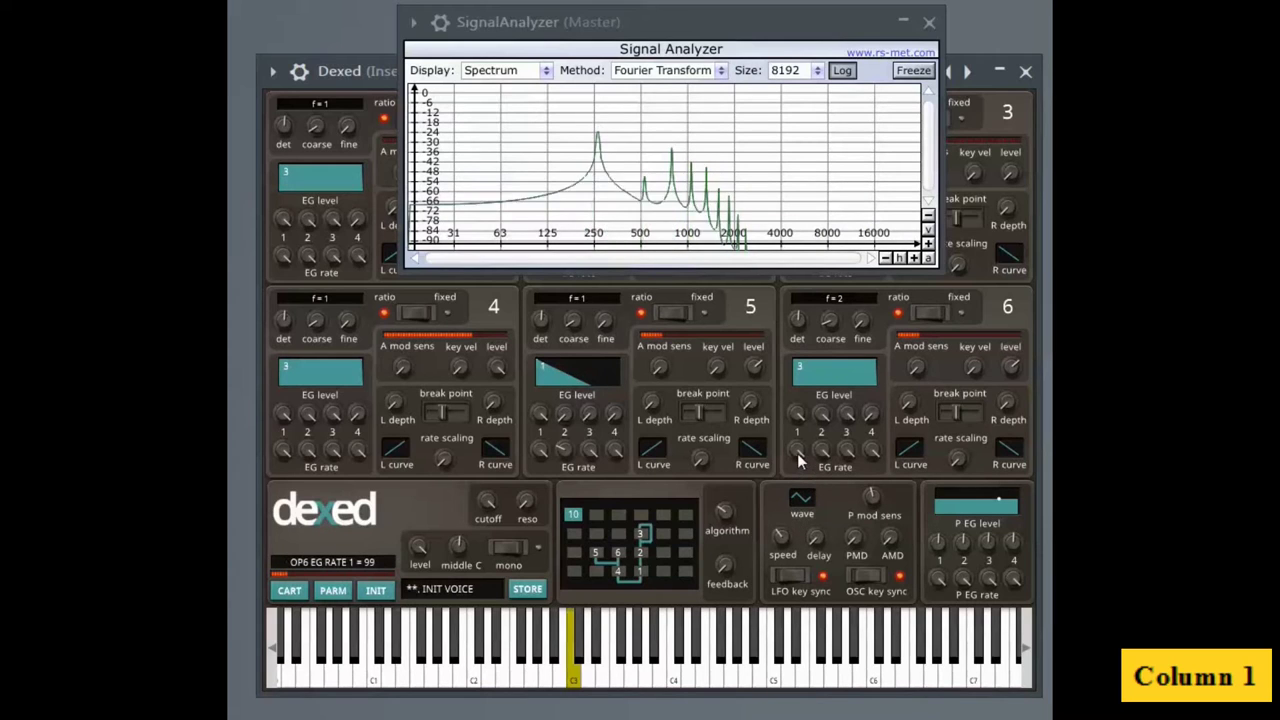
# Slow operator 6's EG rate 1 so its envelope rises gradually, and lengthen the note in the piano roll
pyautogui.click(799, 500)
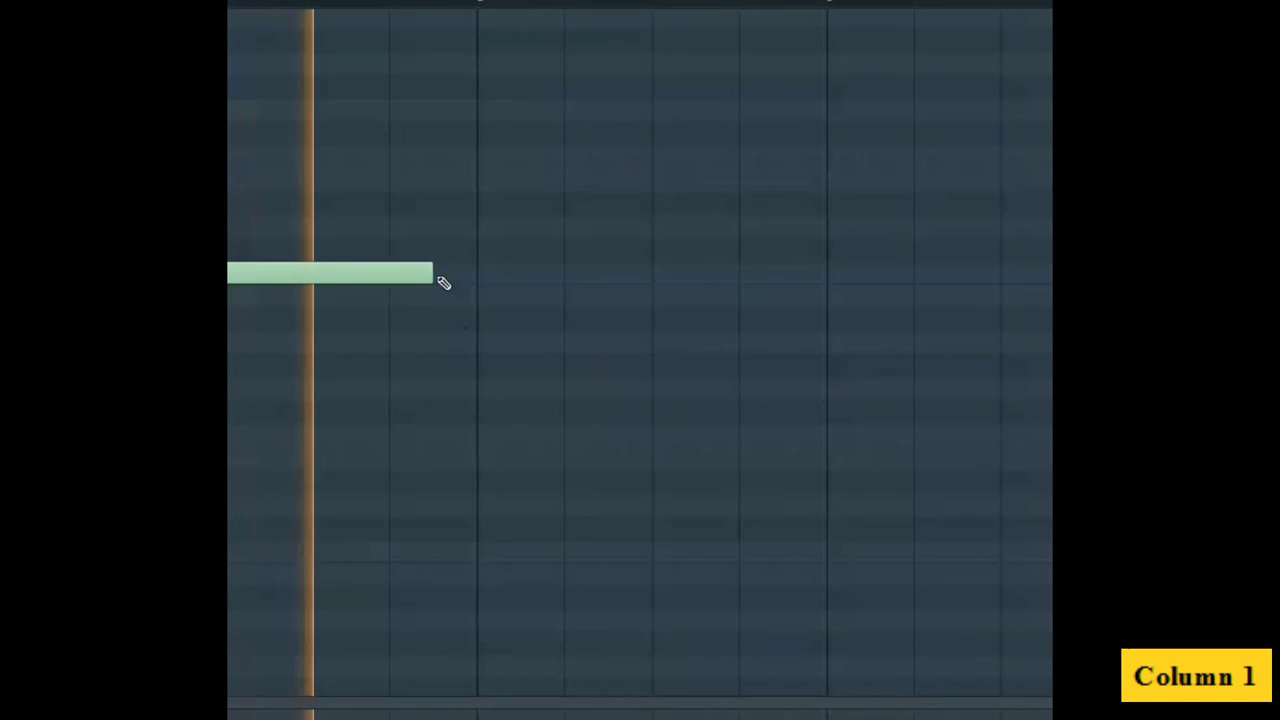
pyautogui.moveTo(443, 279); pyautogui.dragTo(935, 278)
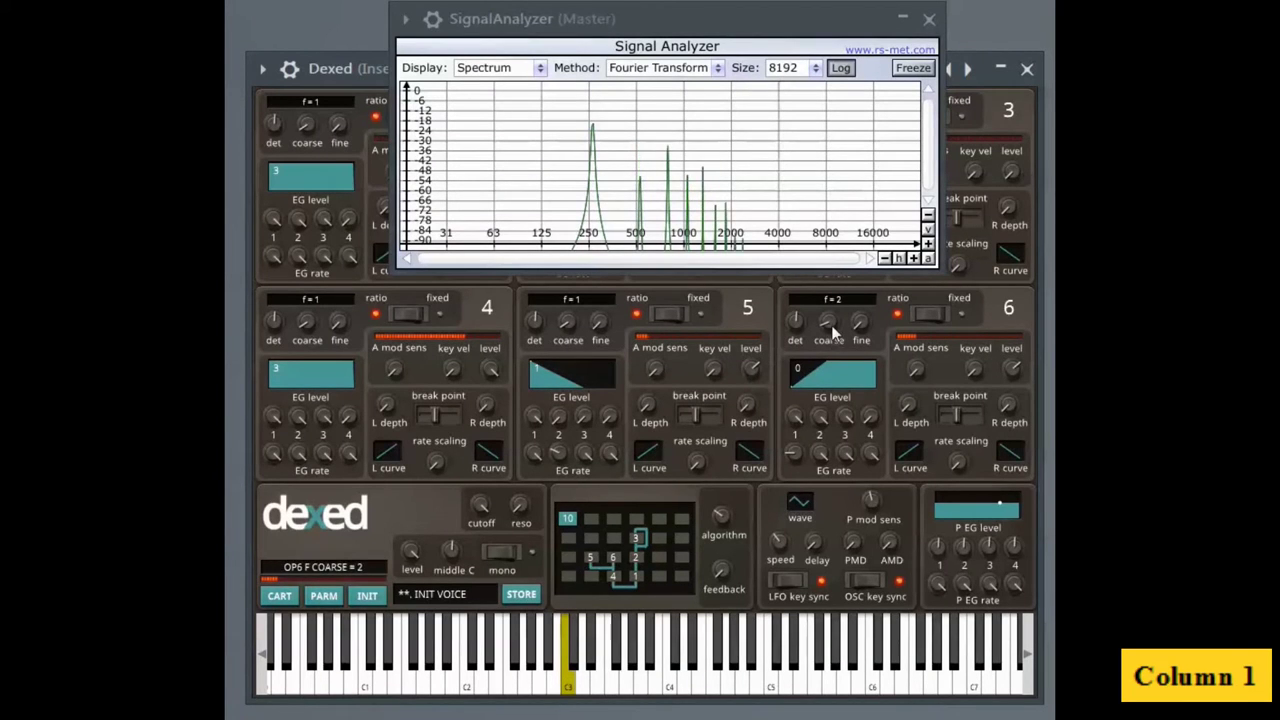
# Switch operator 4 to a fixed frequency of 100 Hz and raise operator 6's frequency ratio to 15.96
pyautogui.click(418, 315)
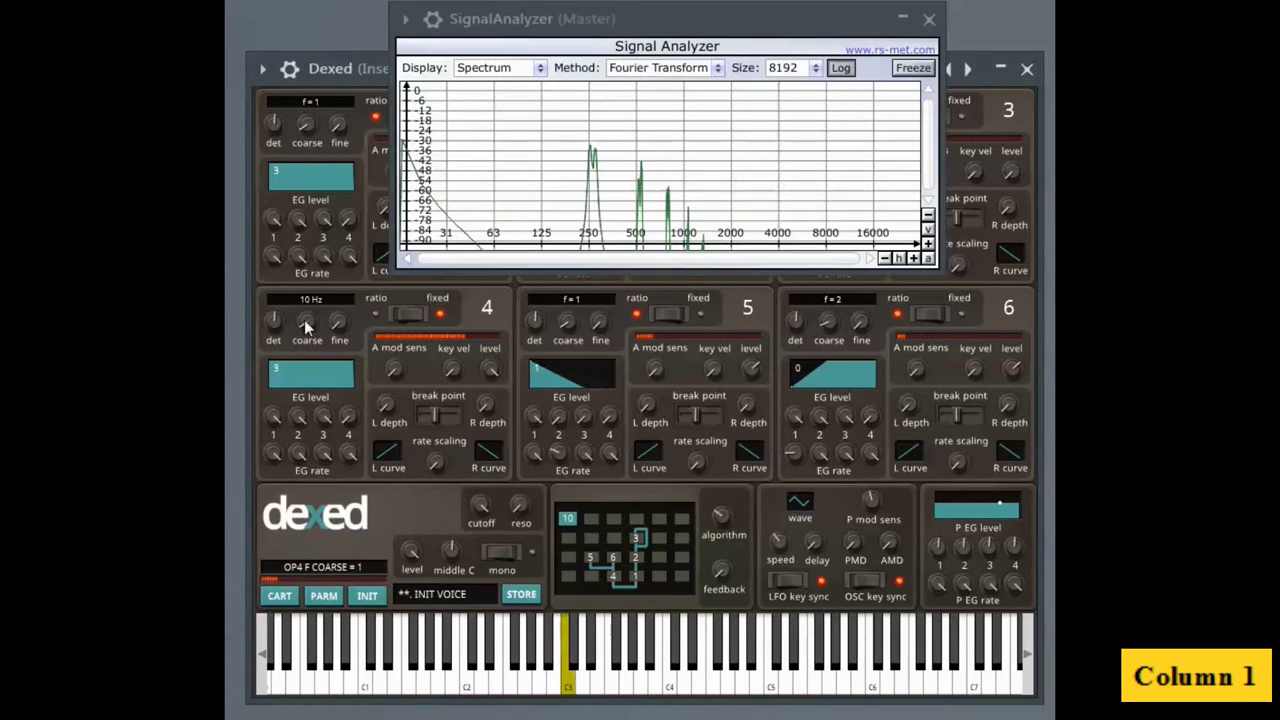
pyautogui.moveTo(306, 322); pyautogui.dragTo(304, 314)
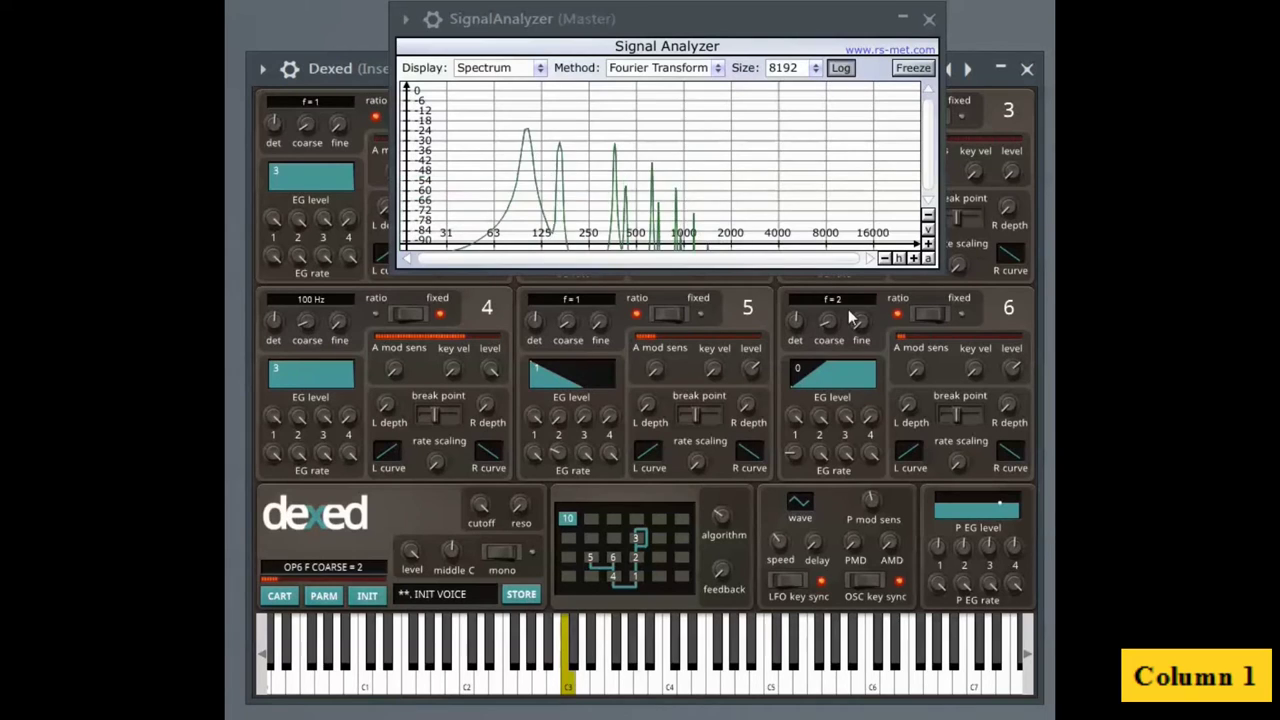
pyautogui.moveTo(823, 331); pyautogui.dragTo(824, 248)
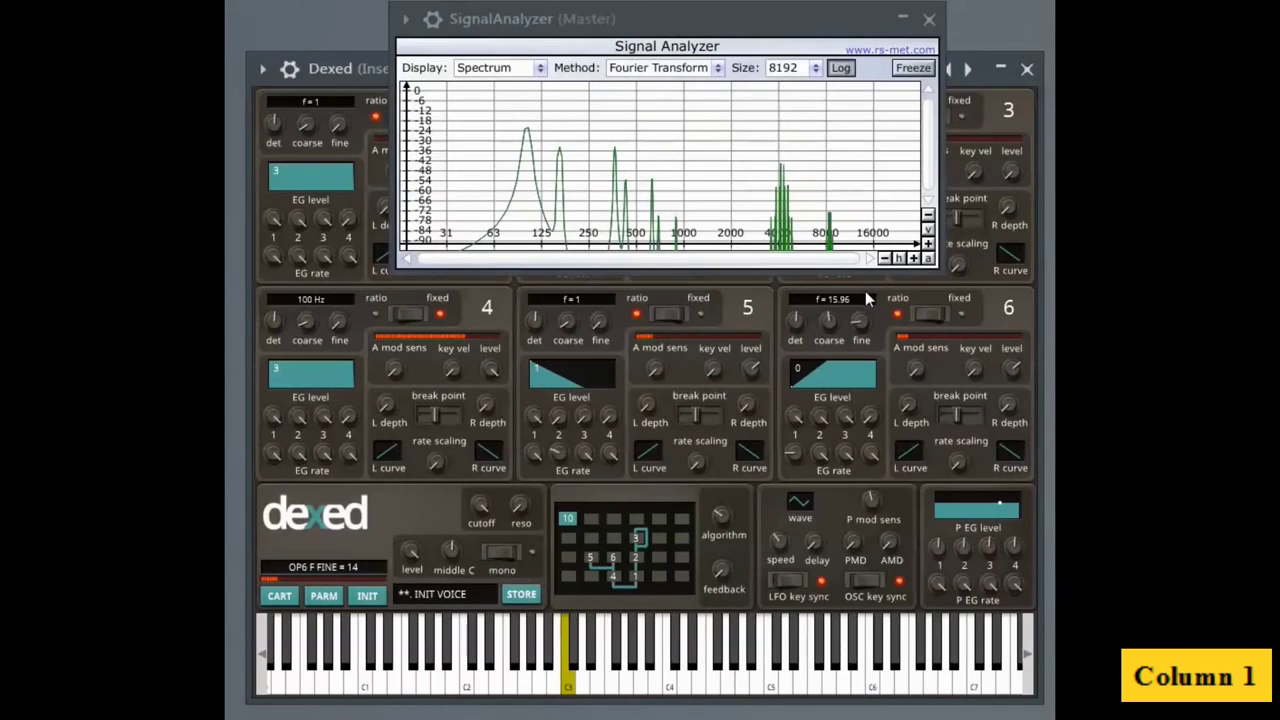
# Play D2 and C4 to compare how the fixed-frequency patch responds across the keyboard
pyautogui.click(481, 660)
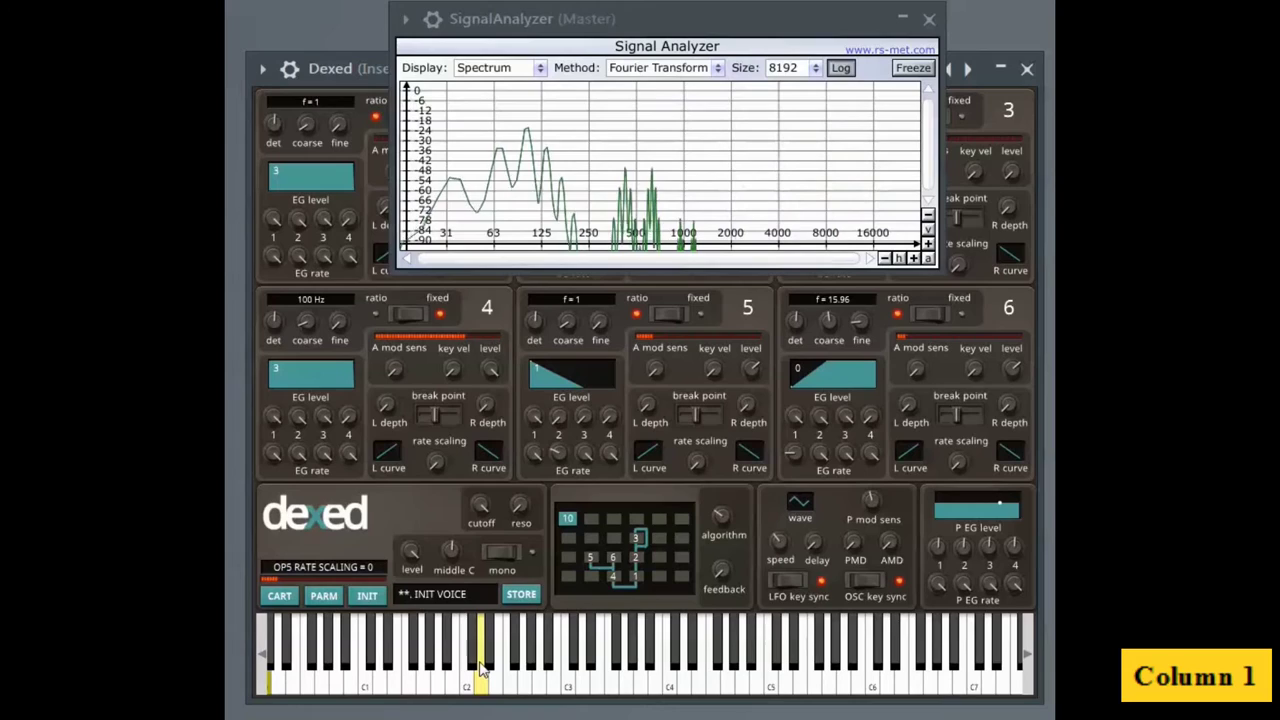
pyautogui.press('q')
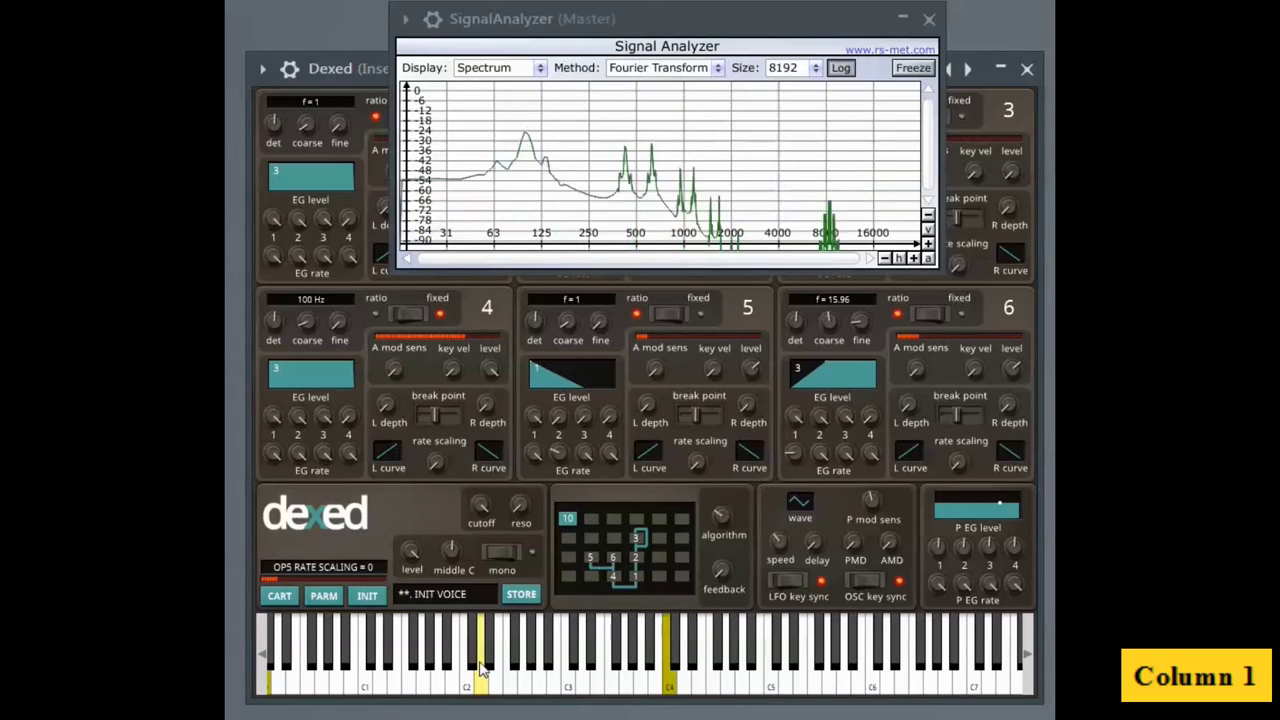